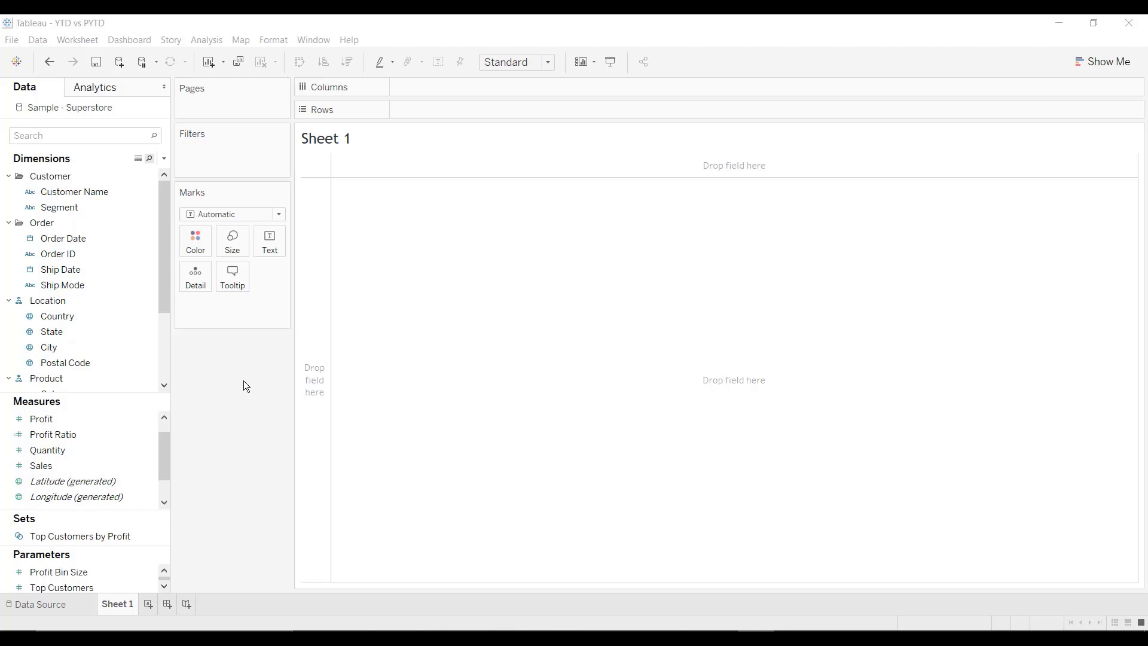
# Step: Start a calculated field named Recent Date and enter the MAX function on Order Date
pyautogui.click(89, 237)
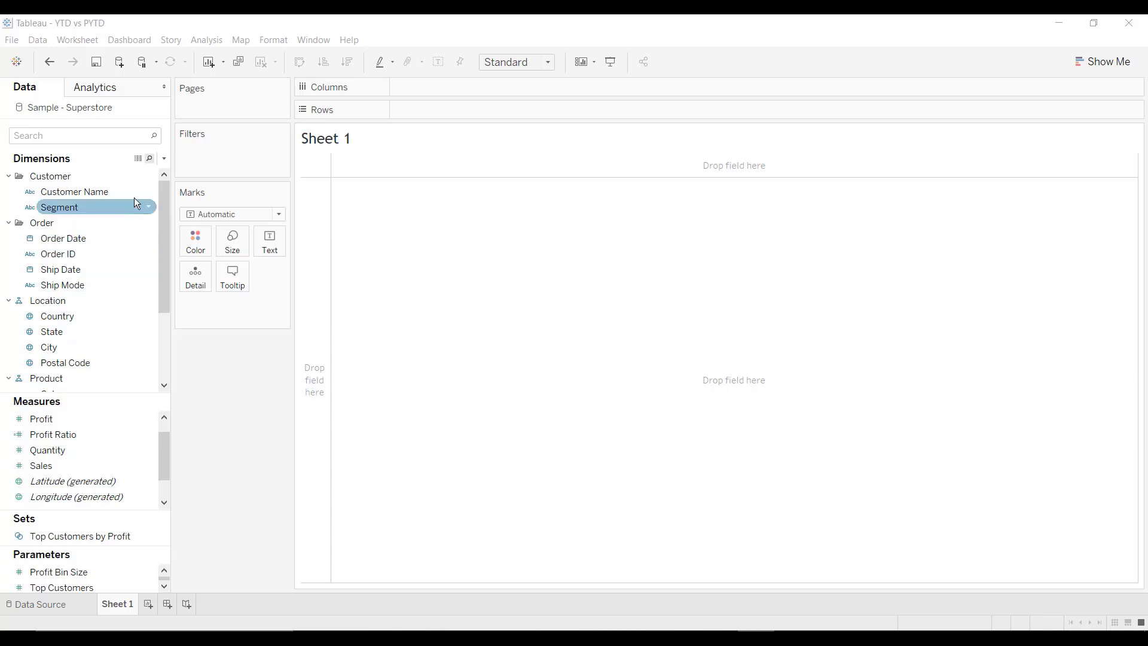
pyautogui.click(165, 159)
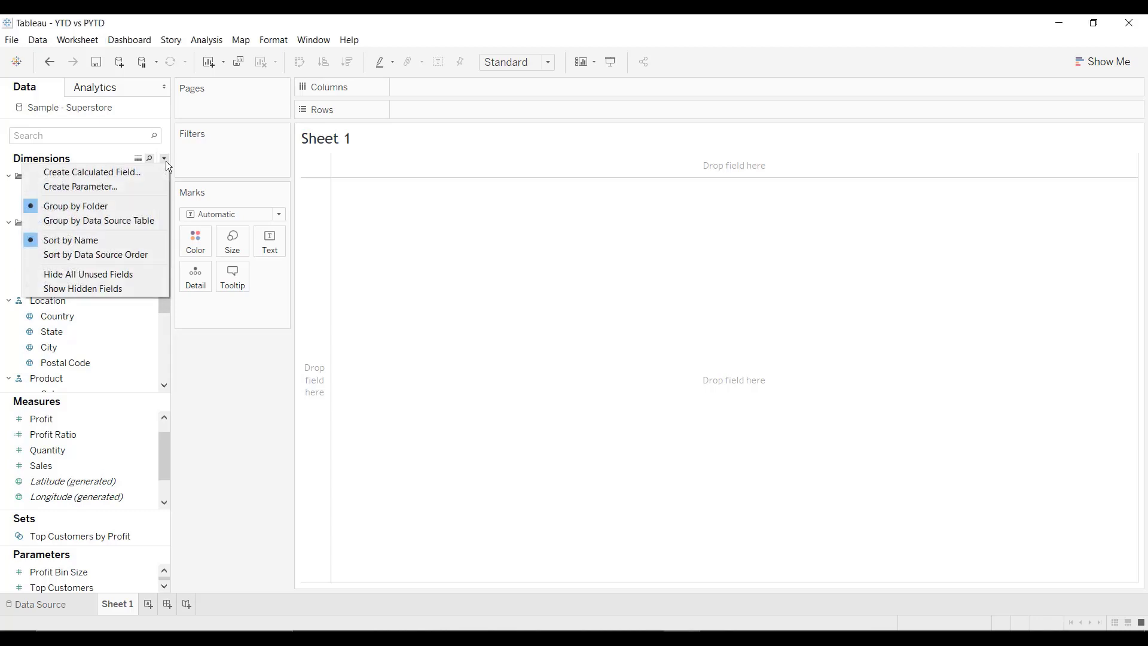
pyautogui.click(155, 171)
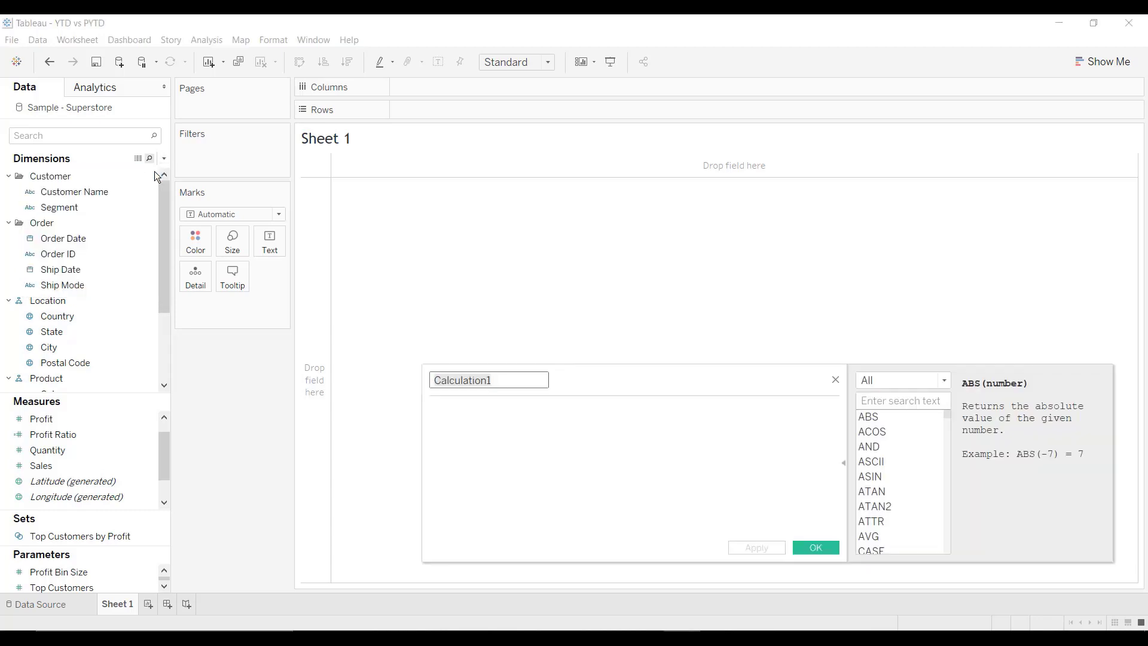
pyautogui.write('Recen')
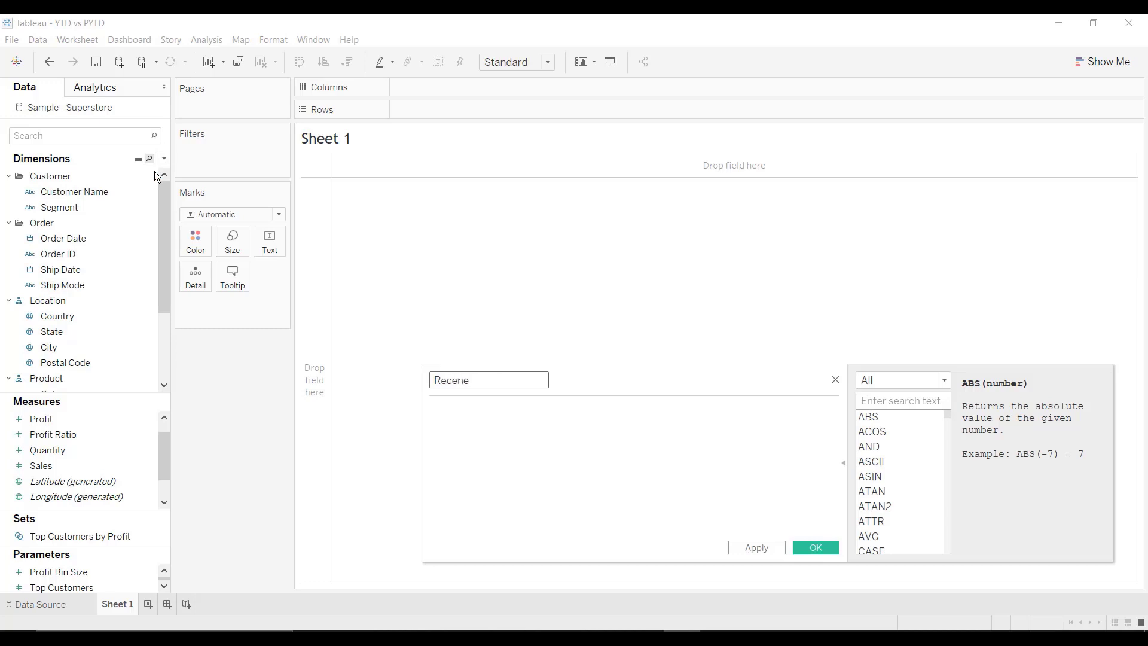
pyautogui.write('t Date')
pyautogui.press('Tab')
pyautogui.write('max(or')
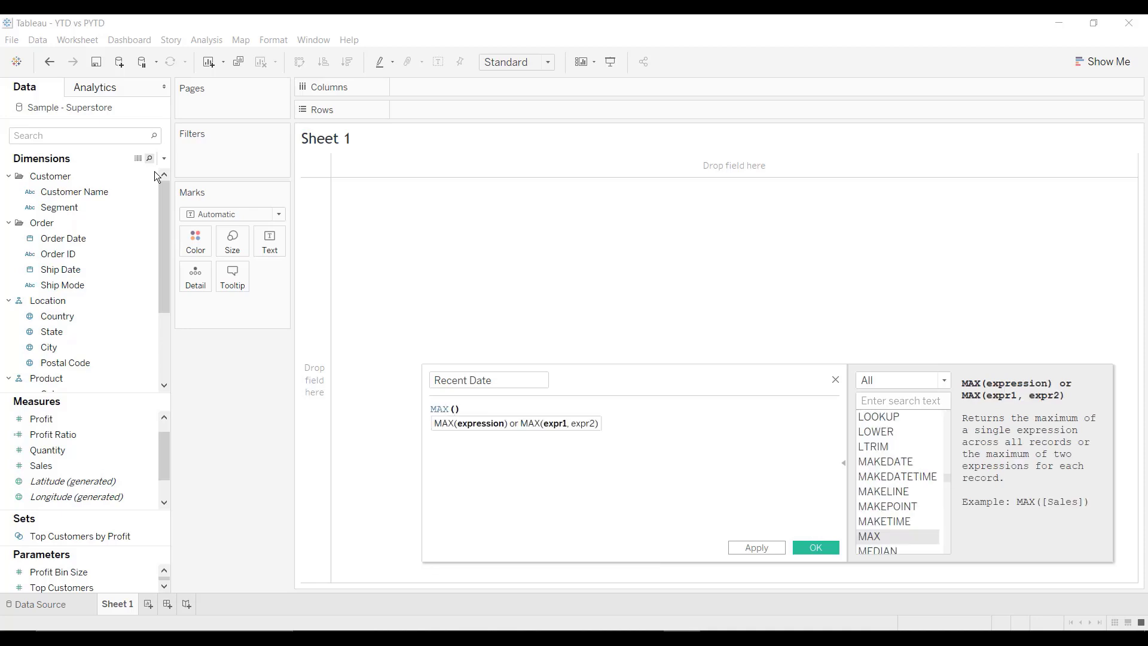
pyautogui.write('d')
pyautogui.press('Return')
# Step: Enclose the MAX([Order Date]) expression in curly braces and save the Recent Date calculation
pyautogui.write(')}')
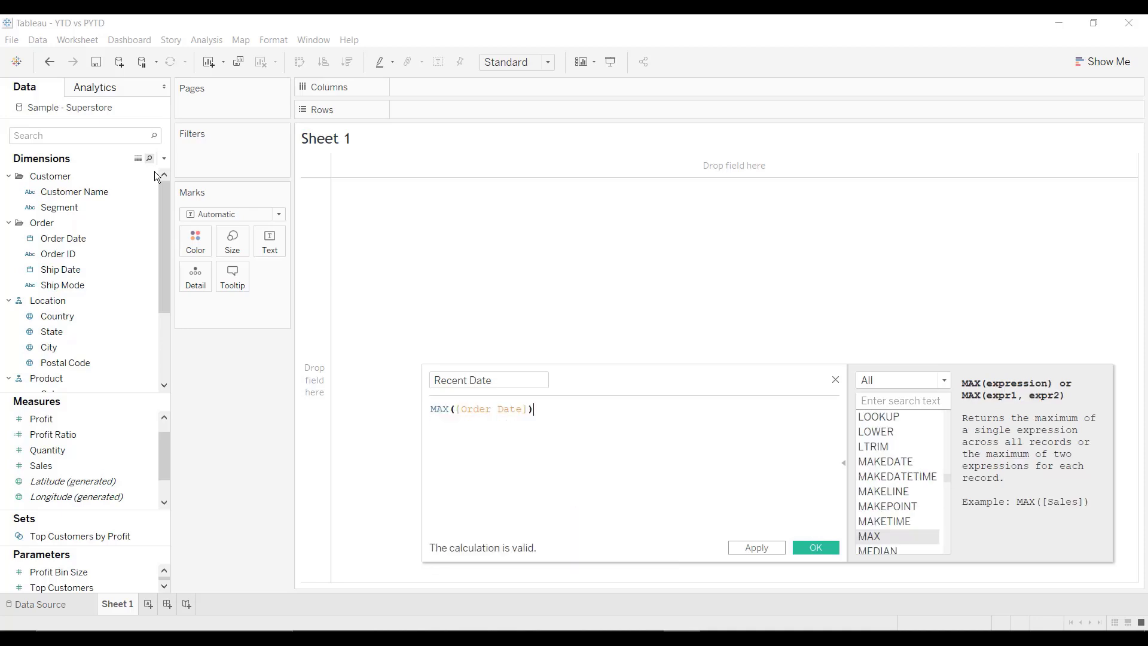
pyautogui.press('Left')
pyautogui.press('Left')
pyautogui.press('Left')
pyautogui.press('Left')
pyautogui.press('Left')
pyautogui.press('Left')
pyautogui.press('Left')
pyautogui.press('Left')
pyautogui.press('Left')
pyautogui.press('Left')
pyautogui.press('Left')
pyautogui.press('Left')
pyautogui.press('Left')
pyautogui.press('Left')
pyautogui.press('Left')
pyautogui.press('Left')
pyautogui.press('Left')
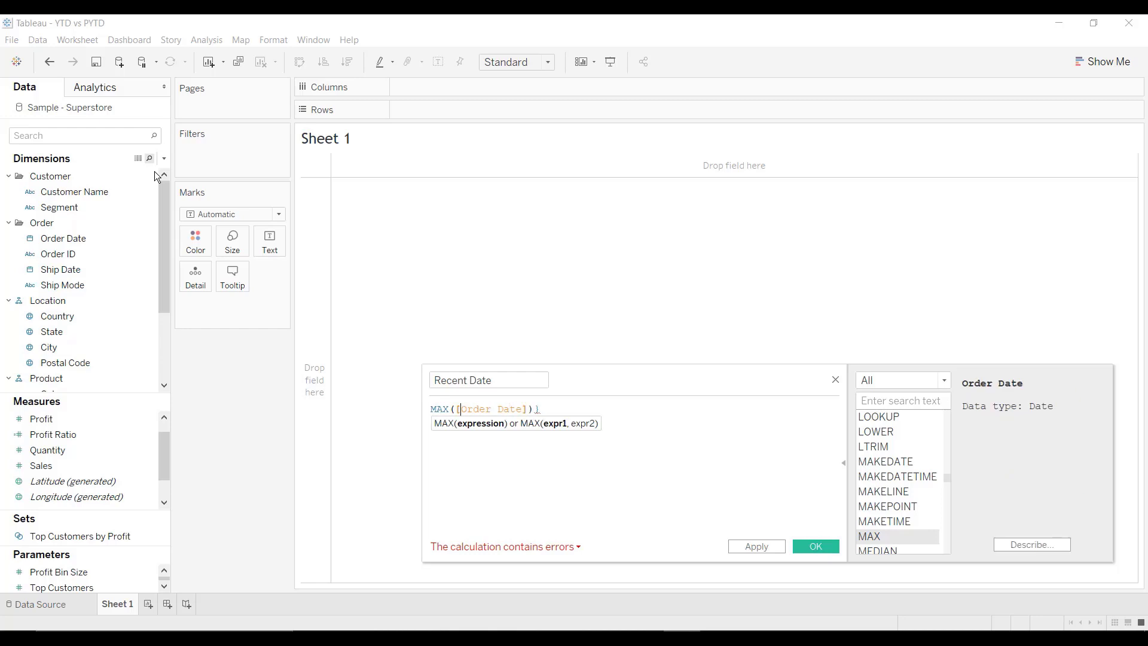
pyautogui.press('Left')
pyautogui.write('{')
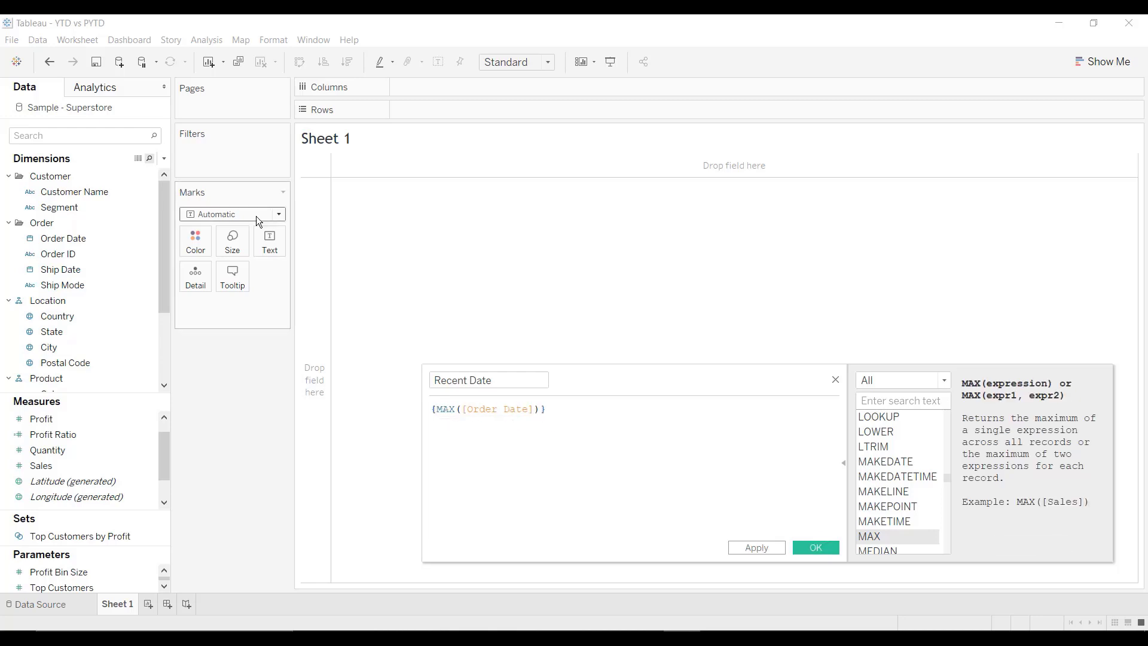
pyautogui.click(806, 547)
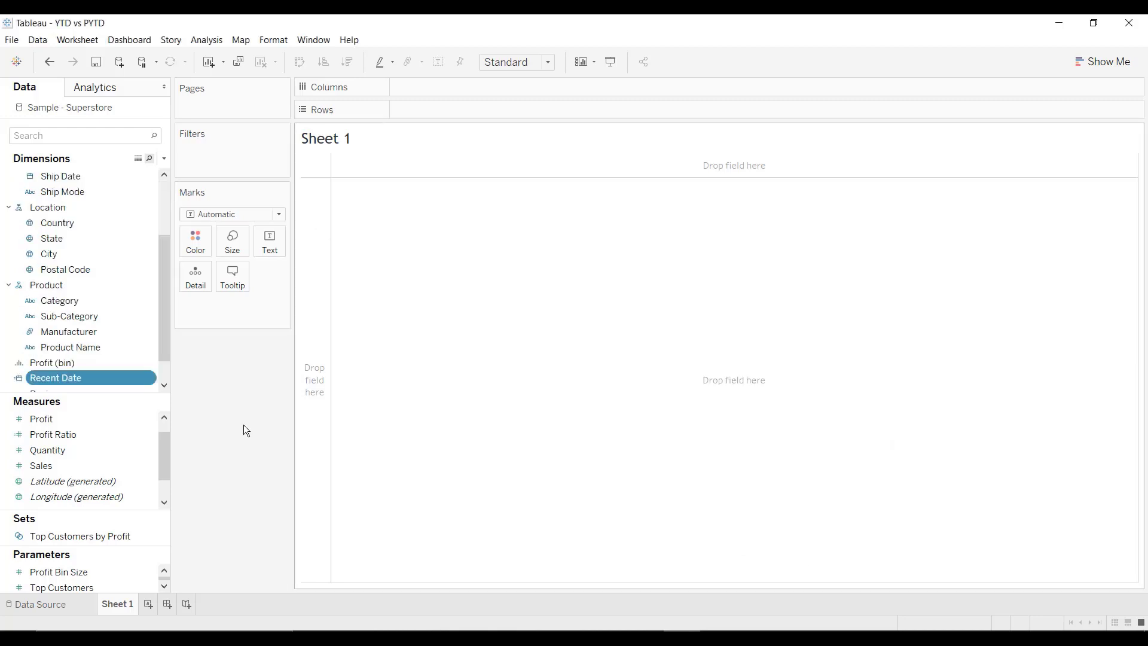
# Step: Show Recent Date as a text mark in the view and set it to Exact Date
pyautogui.moveTo(49, 384); pyautogui.dragTo(272, 238)
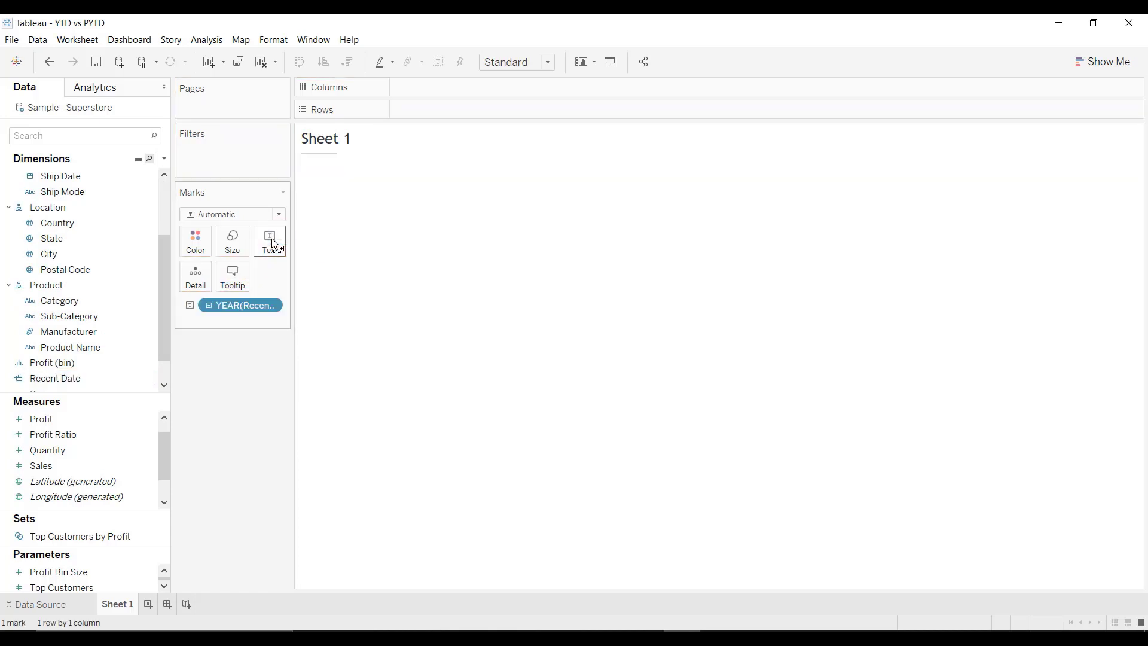
pyautogui.rightClick(238, 302)
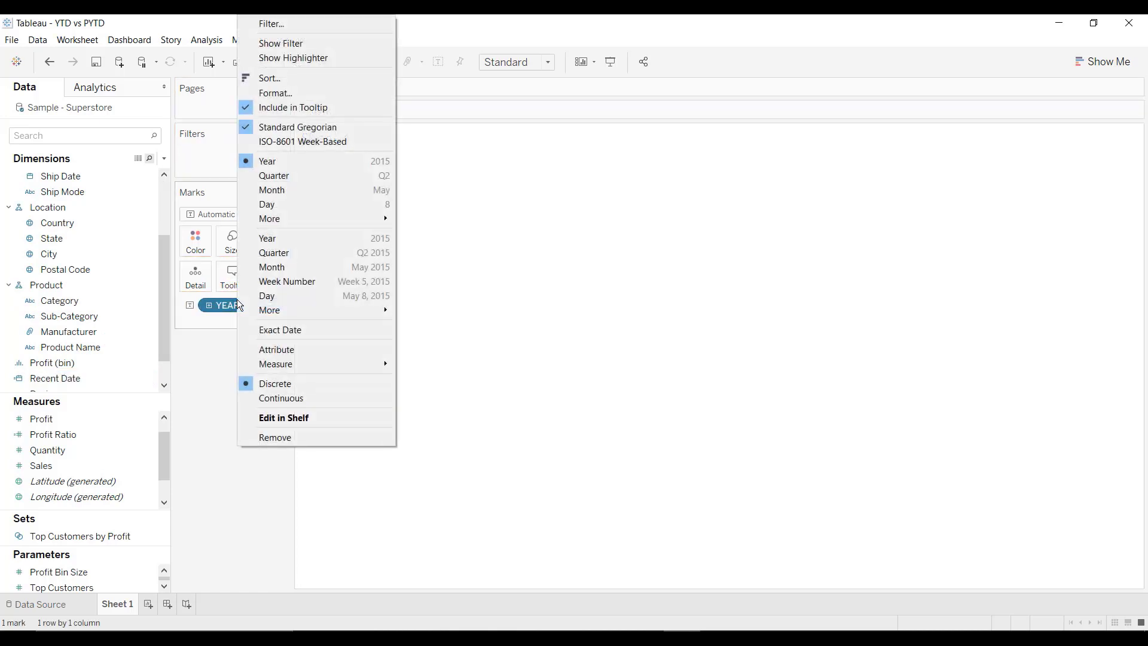
pyautogui.click(279, 331)
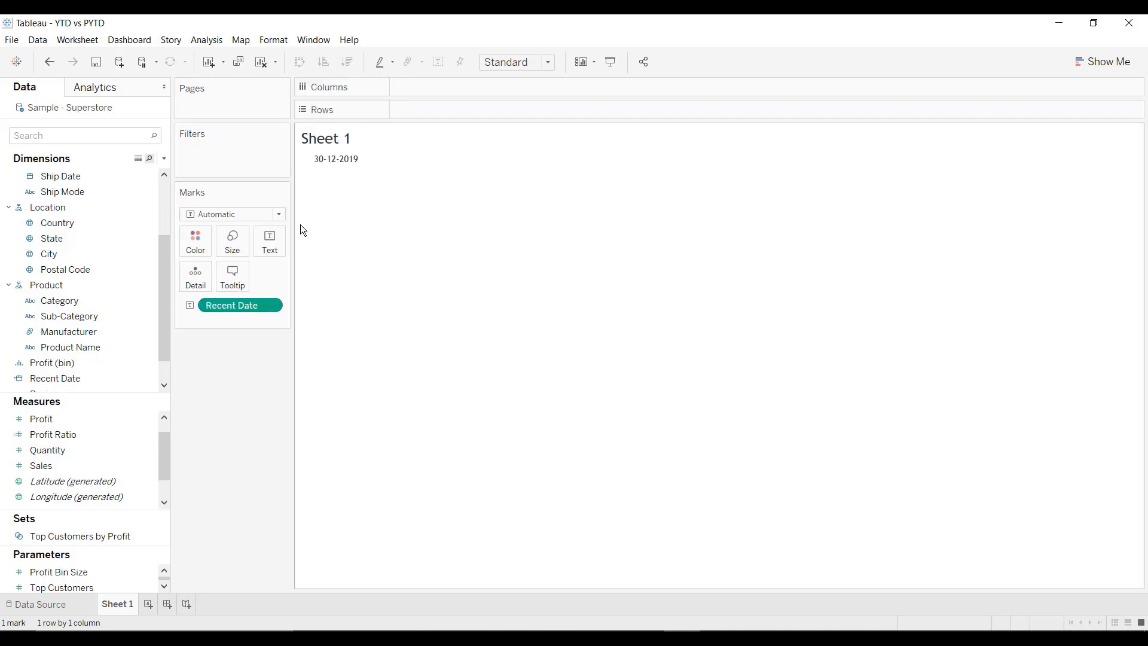
pyautogui.moveTo(342, 169)
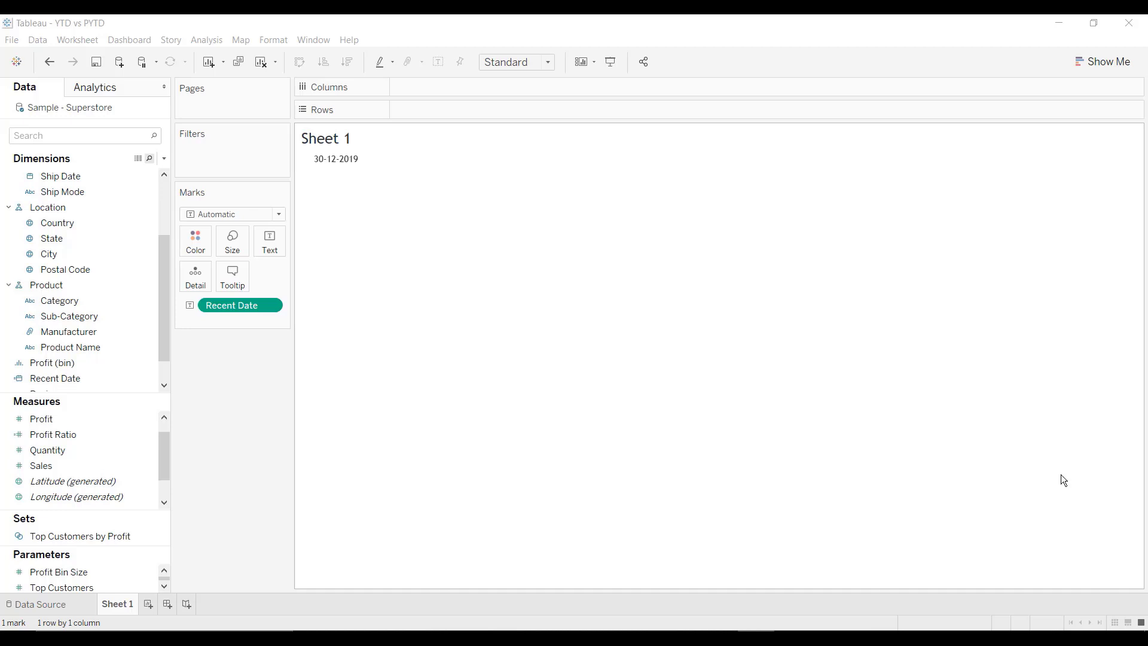
# Step: Create a calculated field named FIrst Day Of CY with the formula DATETRUNC('year',[Recent Date])
pyautogui.click(165, 159)
pyautogui.click(153, 168)
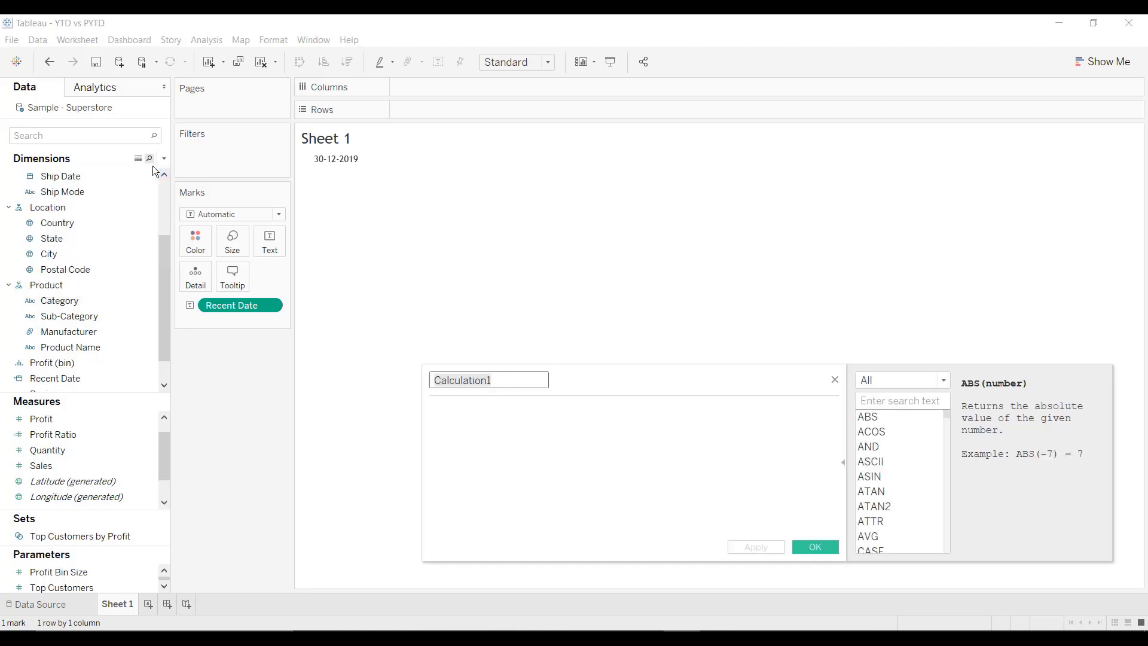
pyautogui.write('FIrst Da')
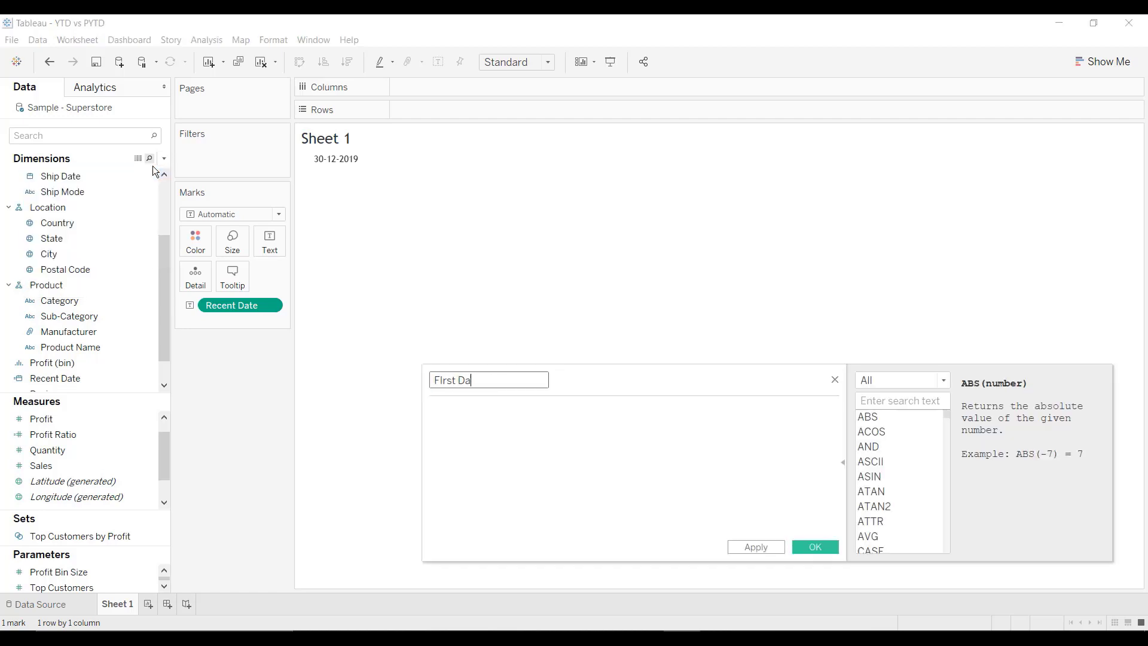
pyautogui.write('y Of CY')
pyautogui.press('Tab')
pyautogui.write('date')
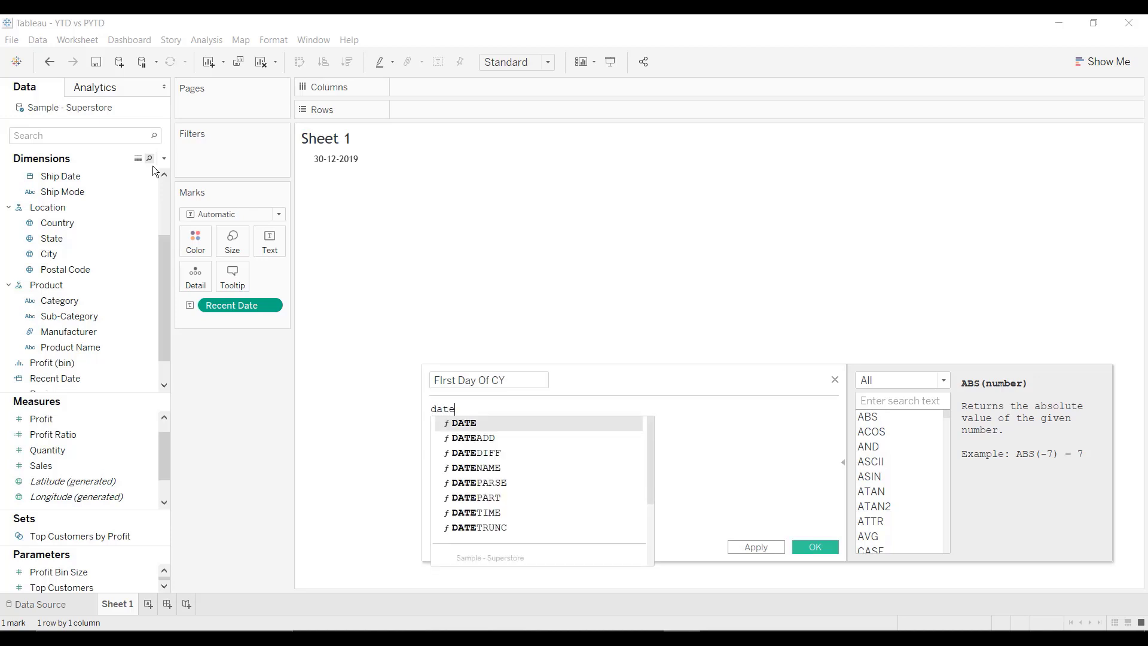
pyautogui.write('trunc')
pyautogui.press('Return')
pyautogui.write("'")
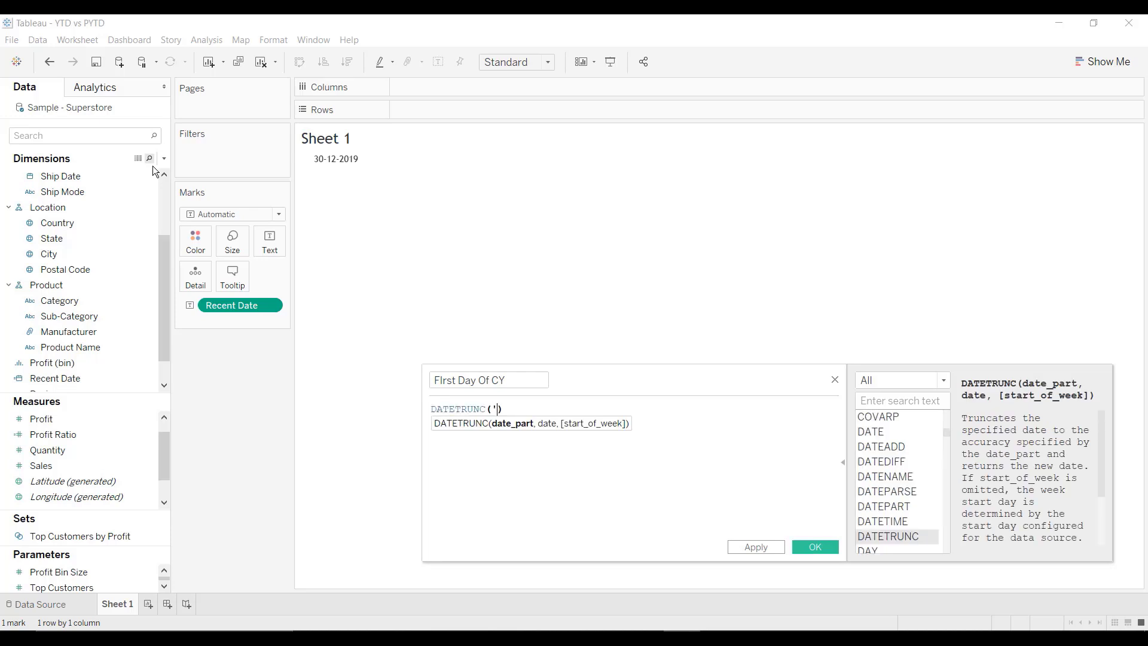
pyautogui.write("year',")
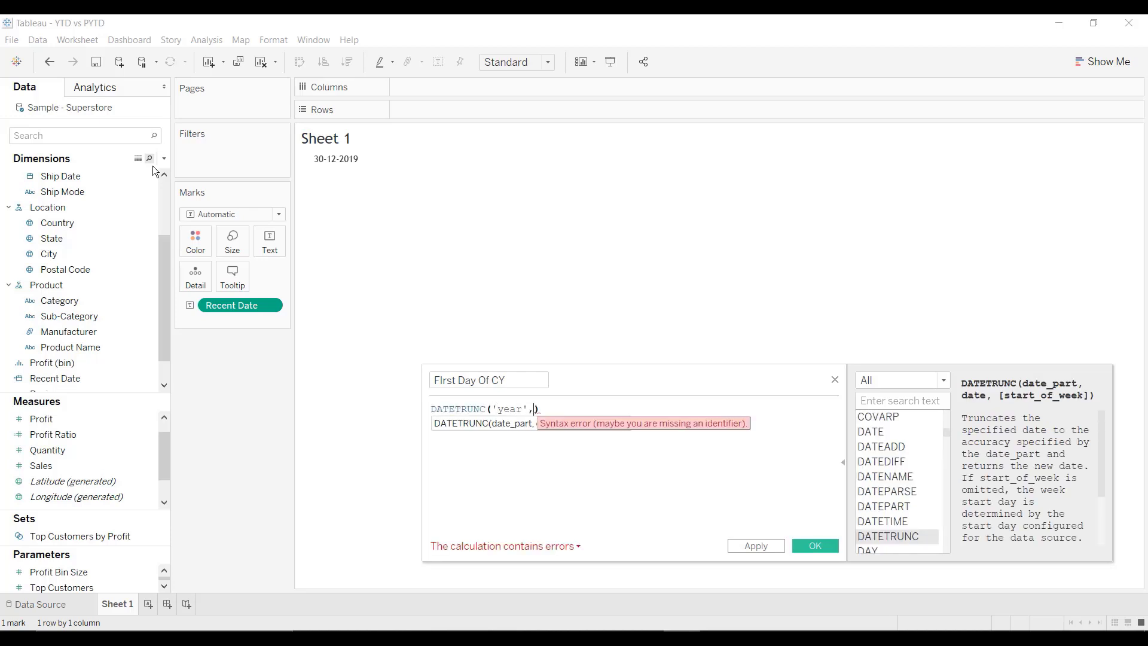
pyautogui.write('re')
pyautogui.press('Return')
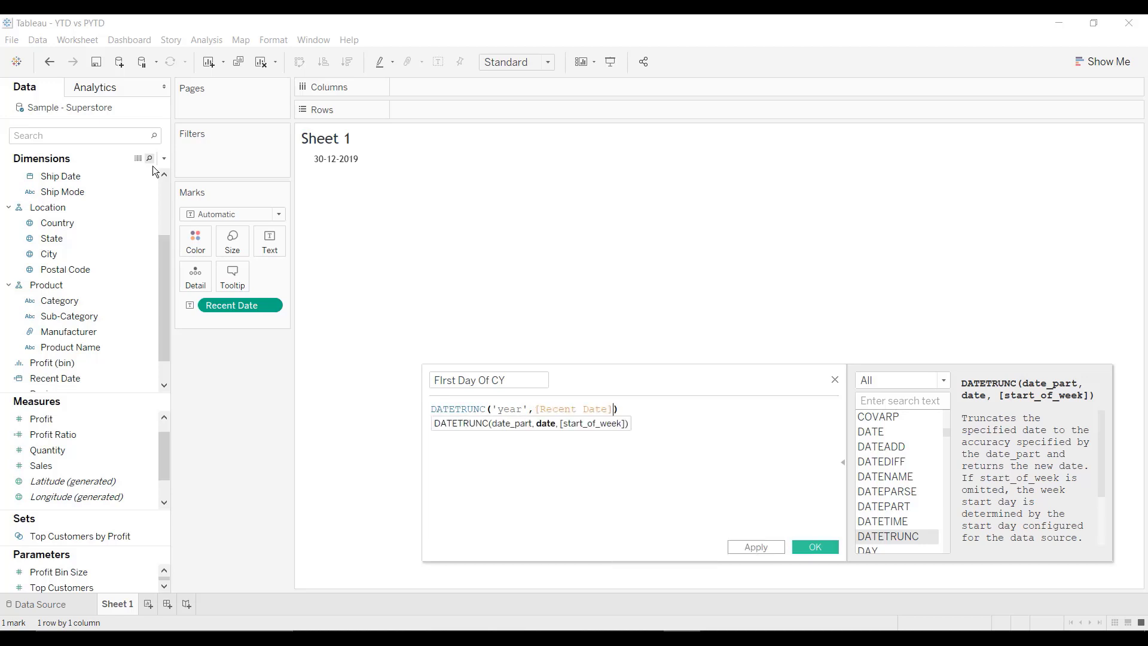
pyautogui.click(810, 541)
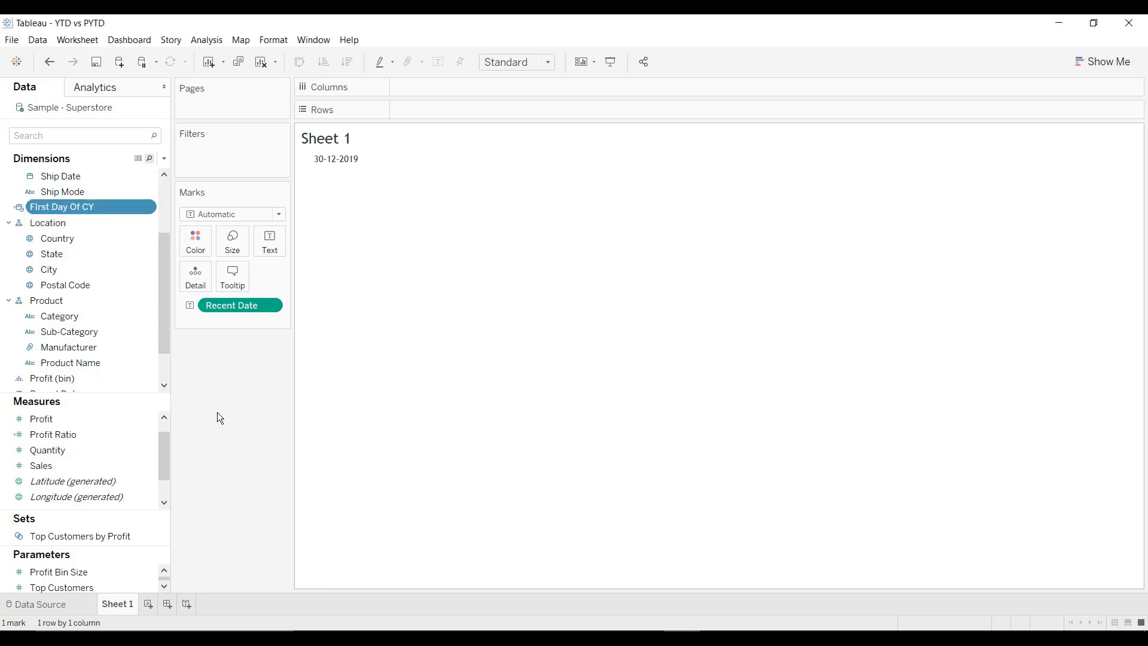
# Step: Change FIrst Day Of CY to the Date data type and add it as a text mark set to Exact Date
pyautogui.click(19, 208)
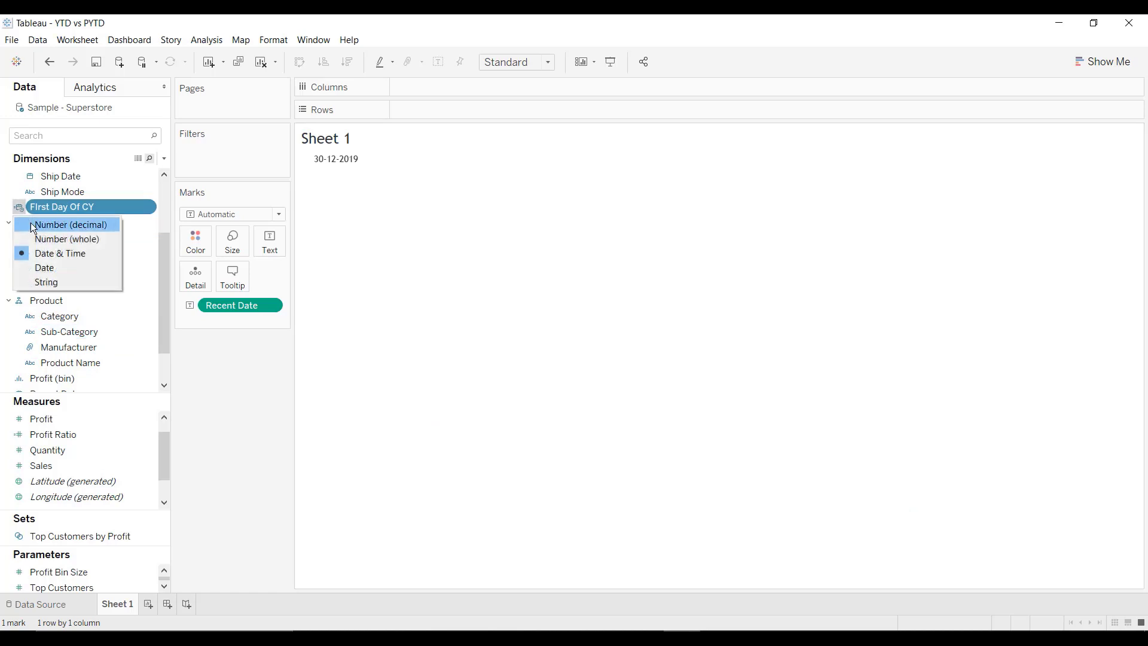
pyautogui.click(36, 266)
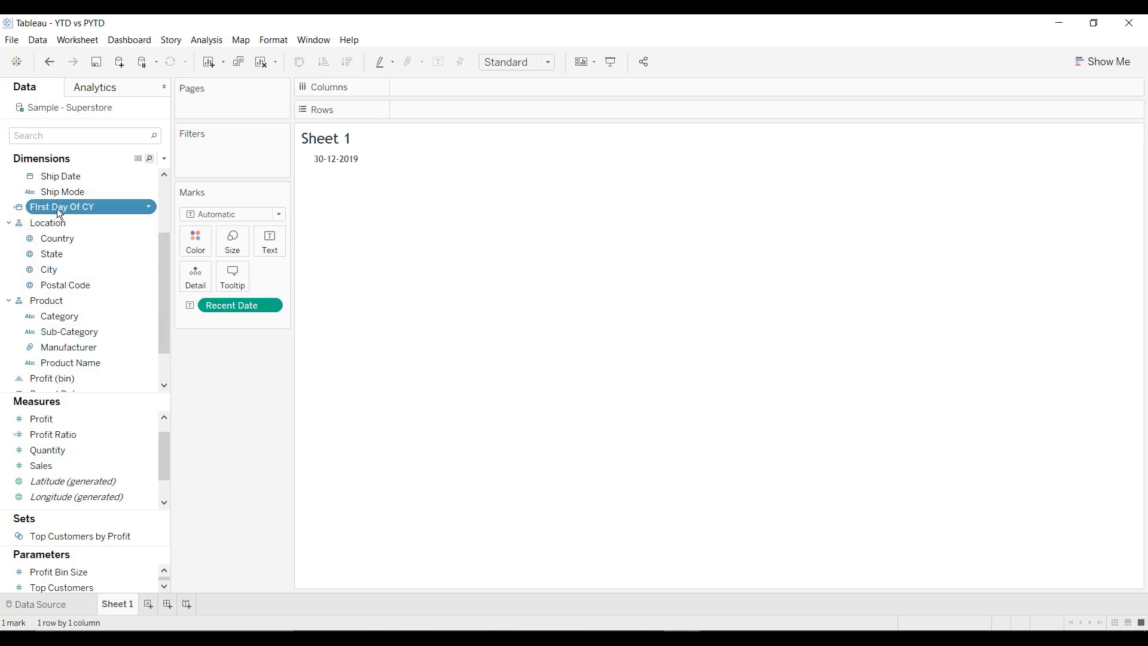
pyautogui.moveTo(60, 213); pyautogui.dragTo(265, 245)
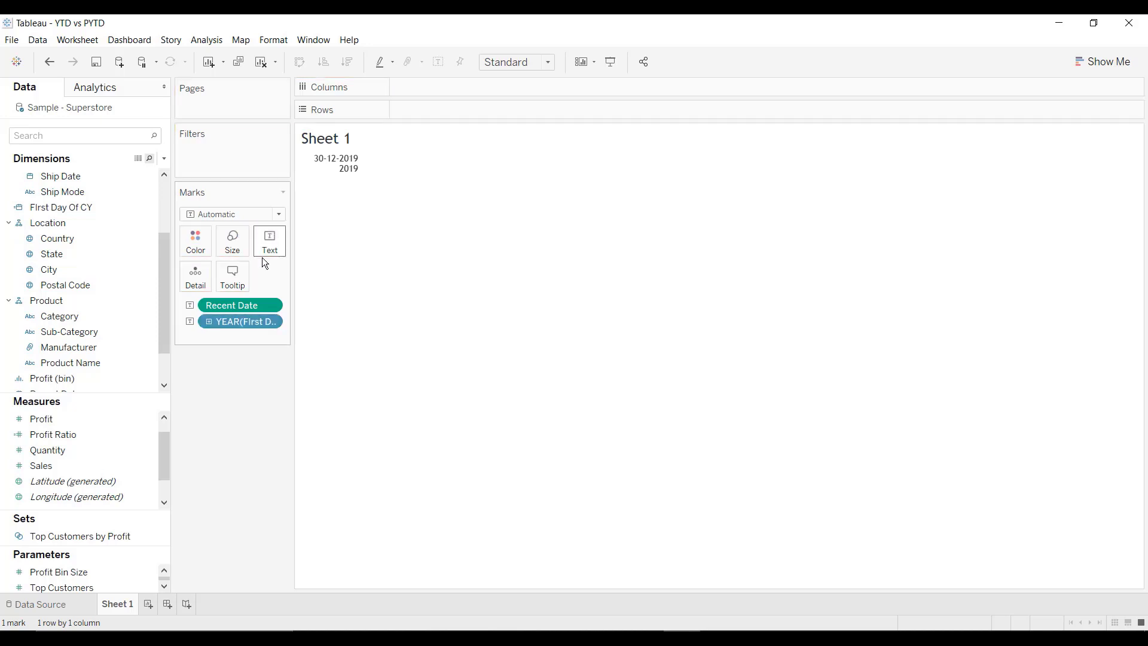
pyautogui.rightClick(246, 322)
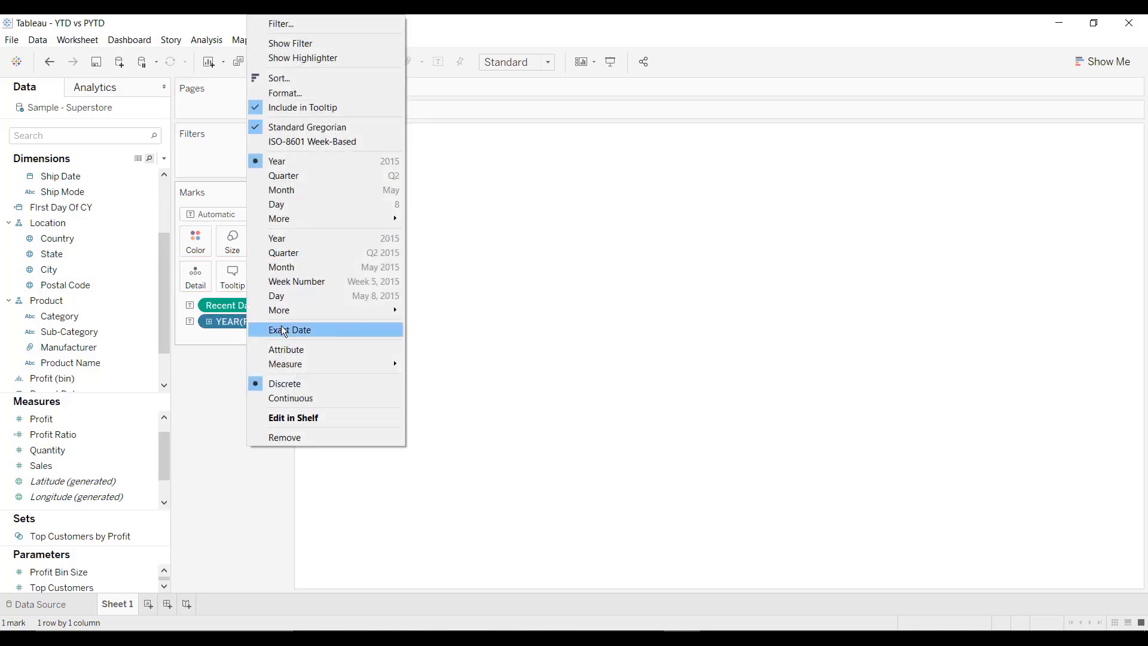
pyautogui.click(281, 328)
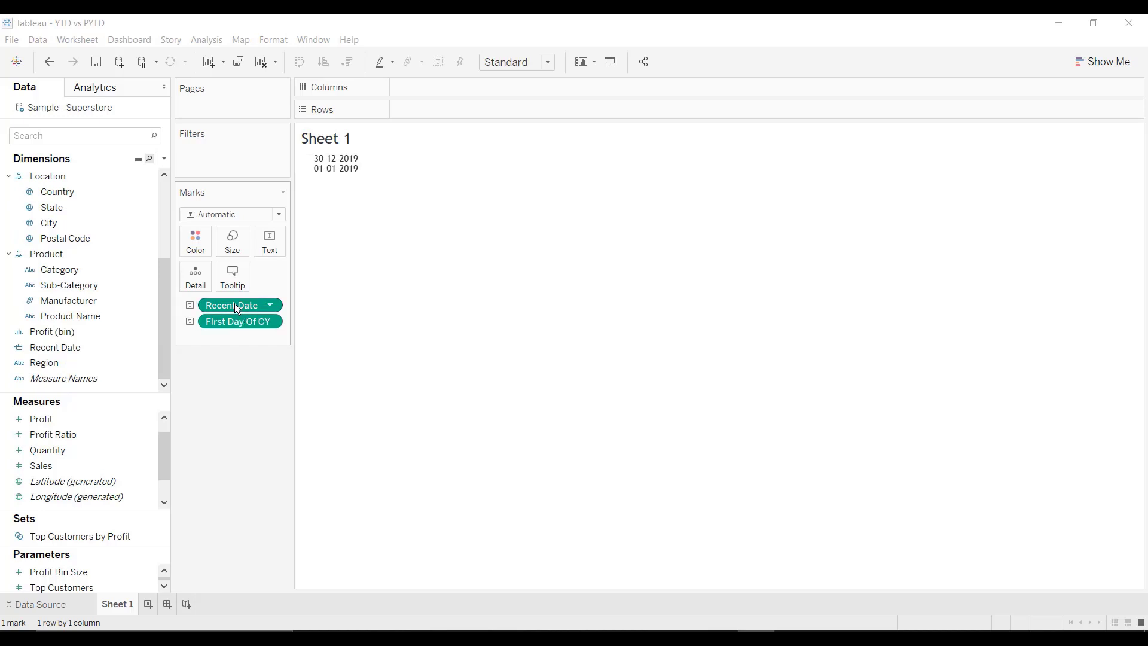
# Step: Create a calculated field named Recent Date Of PY with the formula DATEADD('year',-1,[Recent Date])
pyautogui.click(165, 158)
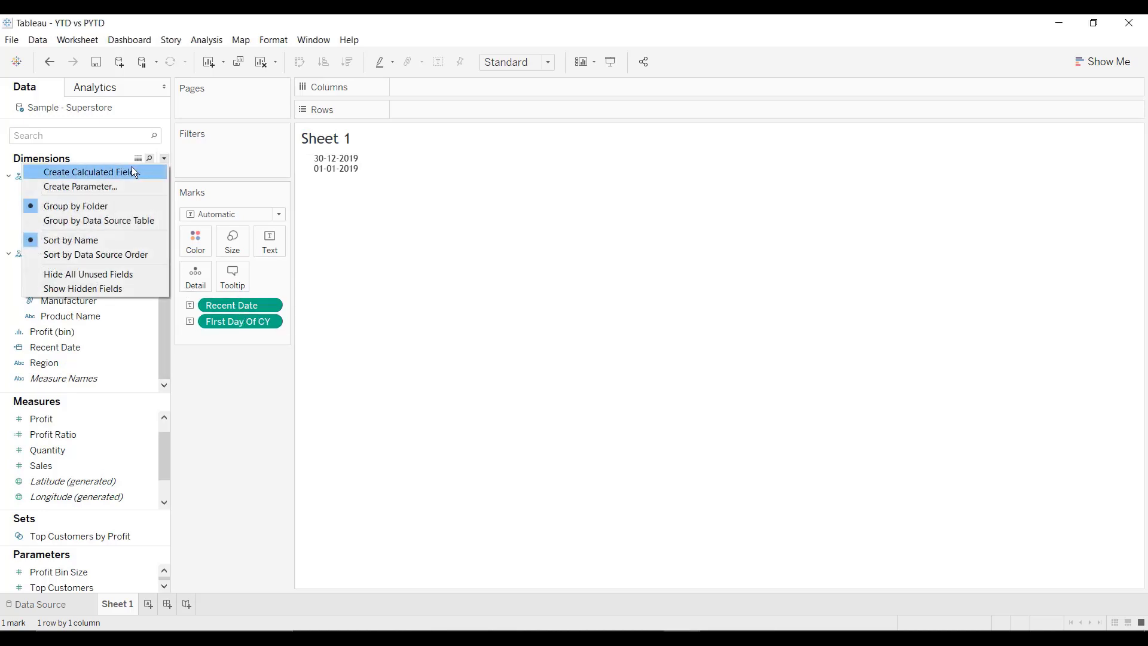
pyautogui.click(131, 169)
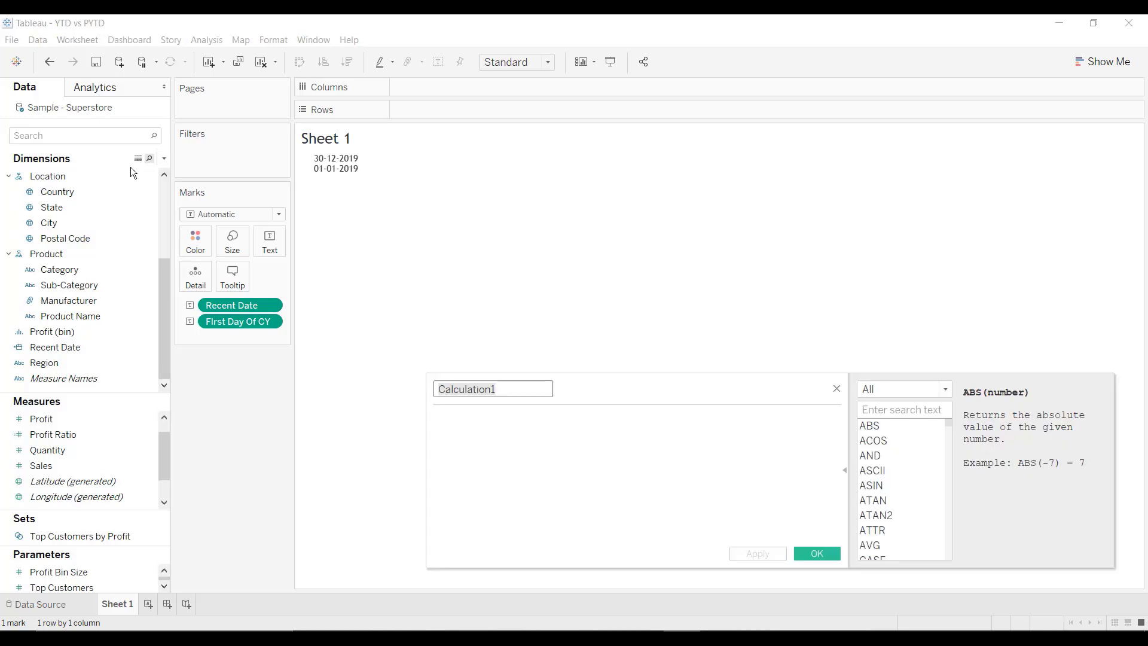
pyautogui.write('Recent Dat')
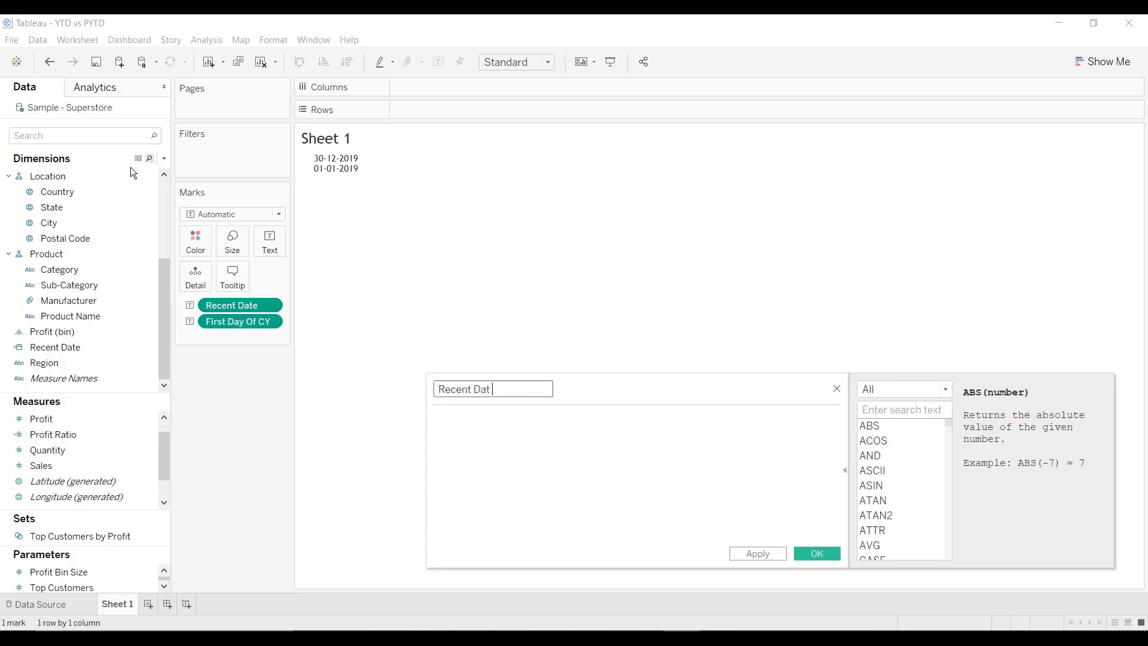
pyautogui.write('e Of PY')
pyautogui.press('Tab')
pyautogui.write('date')
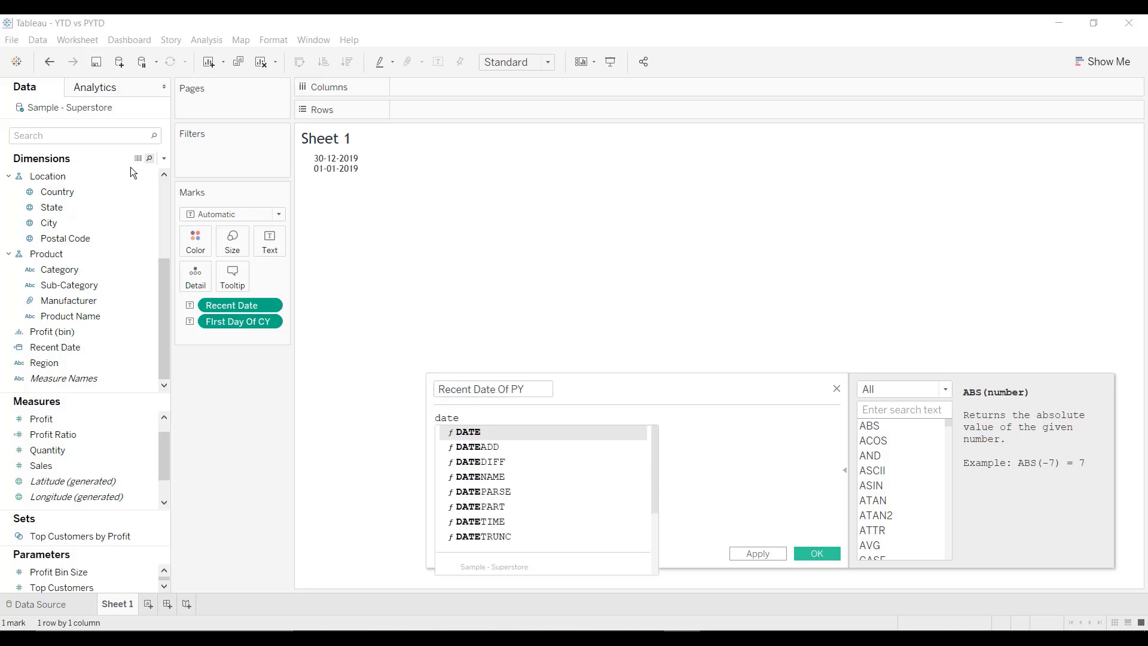
pyautogui.press('Down')
pyautogui.press('Return')
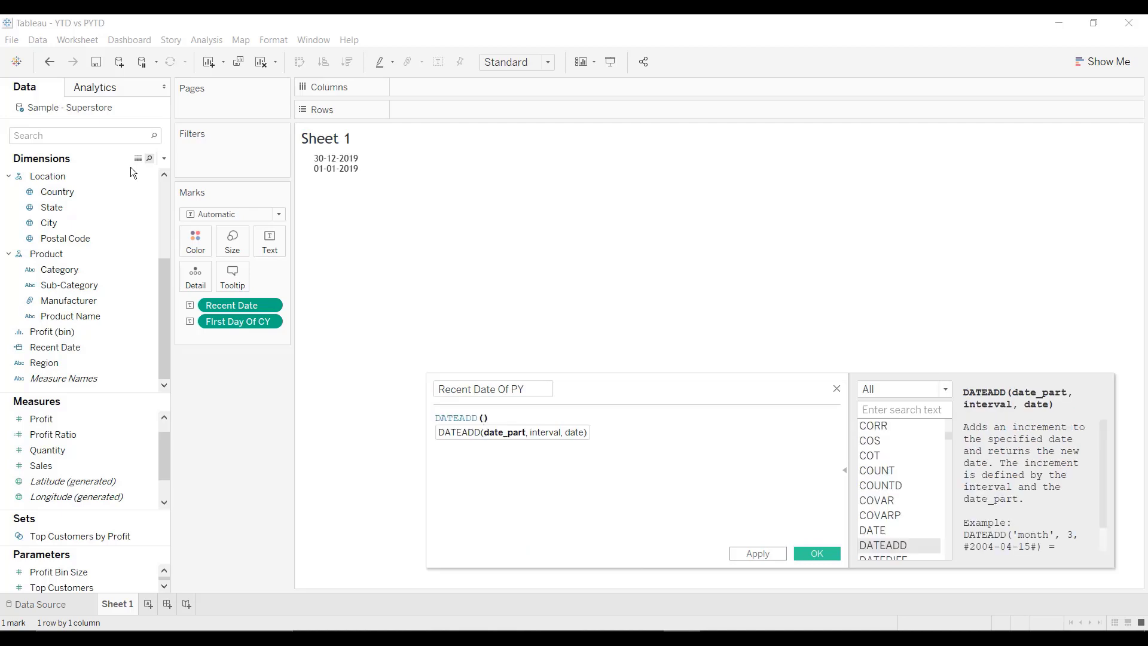
pyautogui.write("'year',-1,")
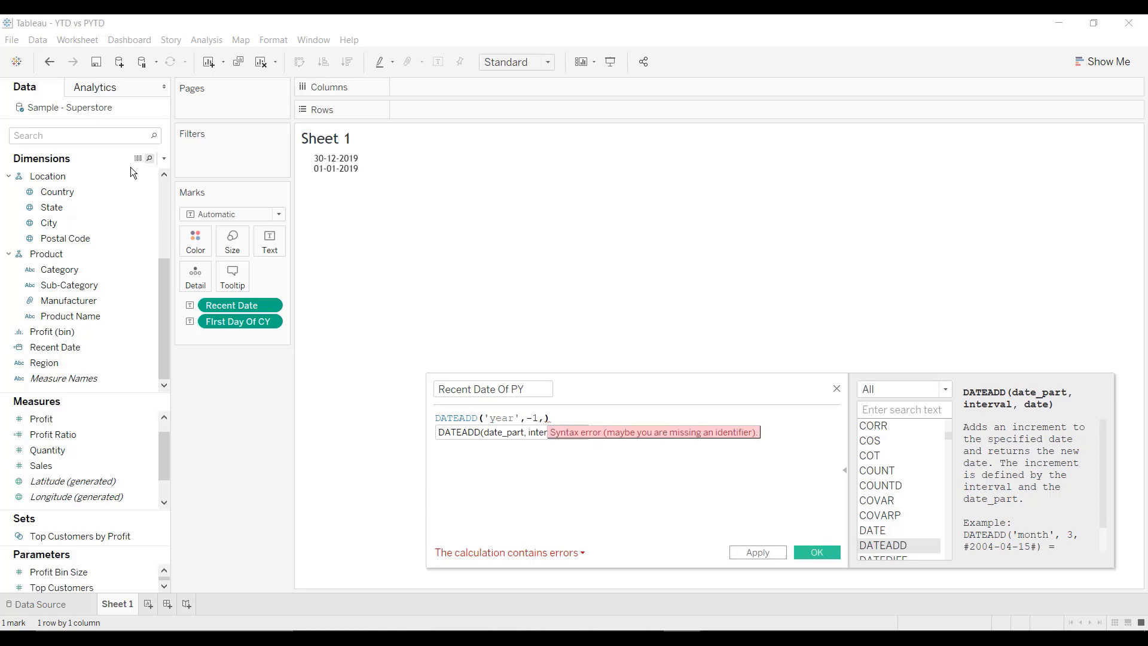
pyautogui.write('[Recent Date]')
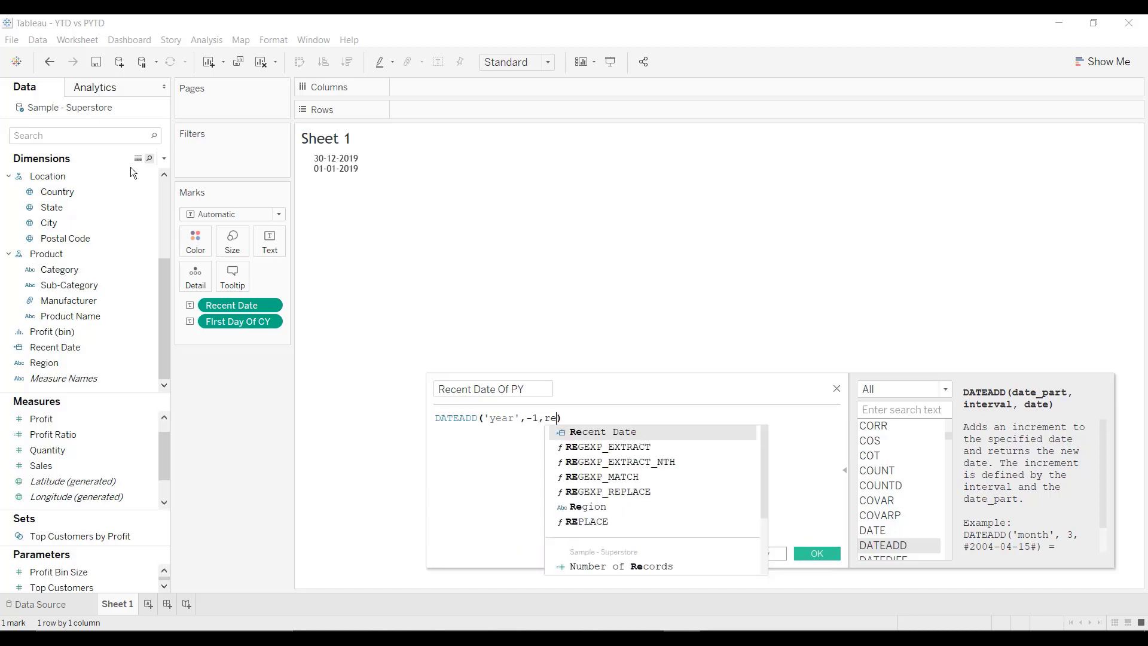
pyautogui.press('Return')
pyautogui.press('Right')
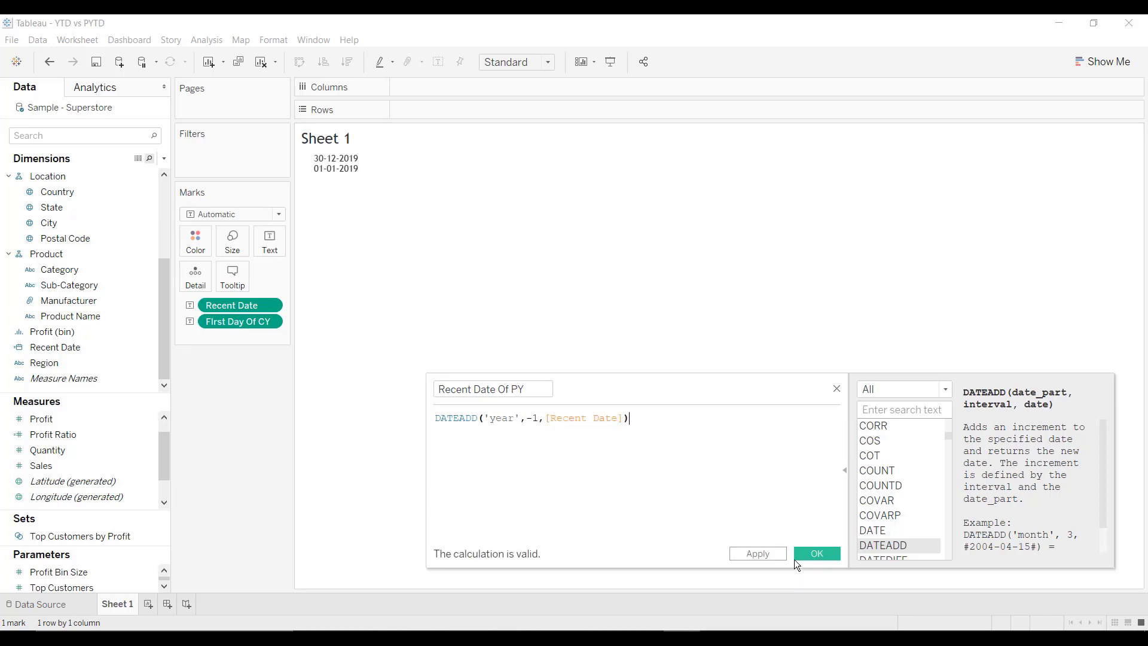
pyautogui.click(801, 551)
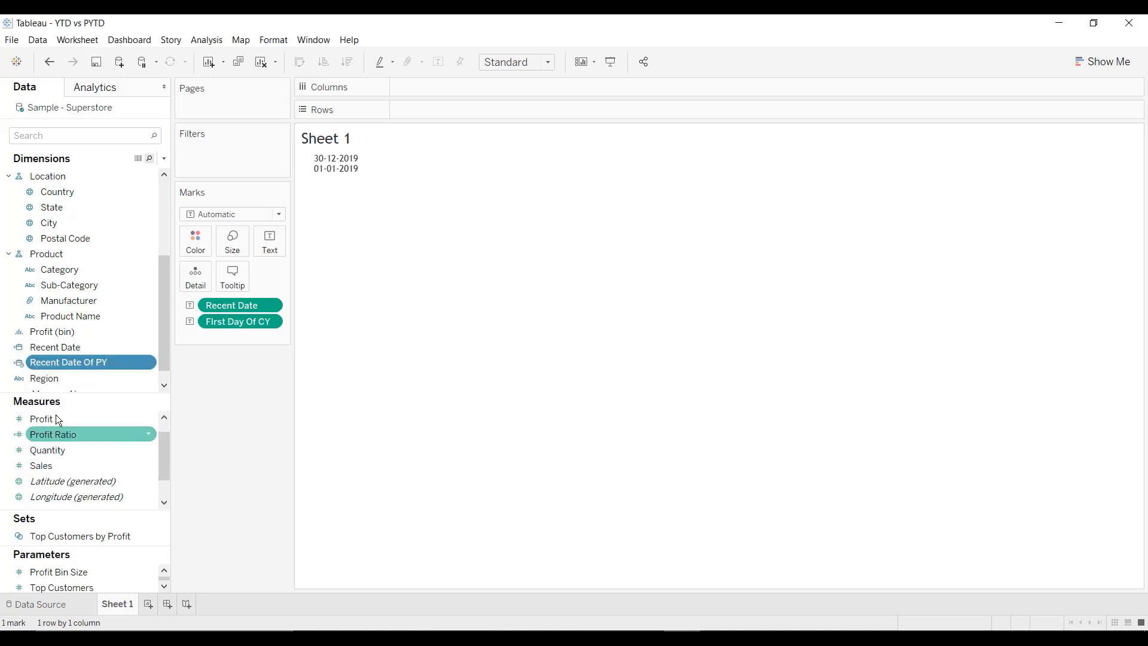
# Step: Change Recent Date Of PY to the Date data type and add it as a text mark set to Exact Date
pyautogui.click(20, 367)
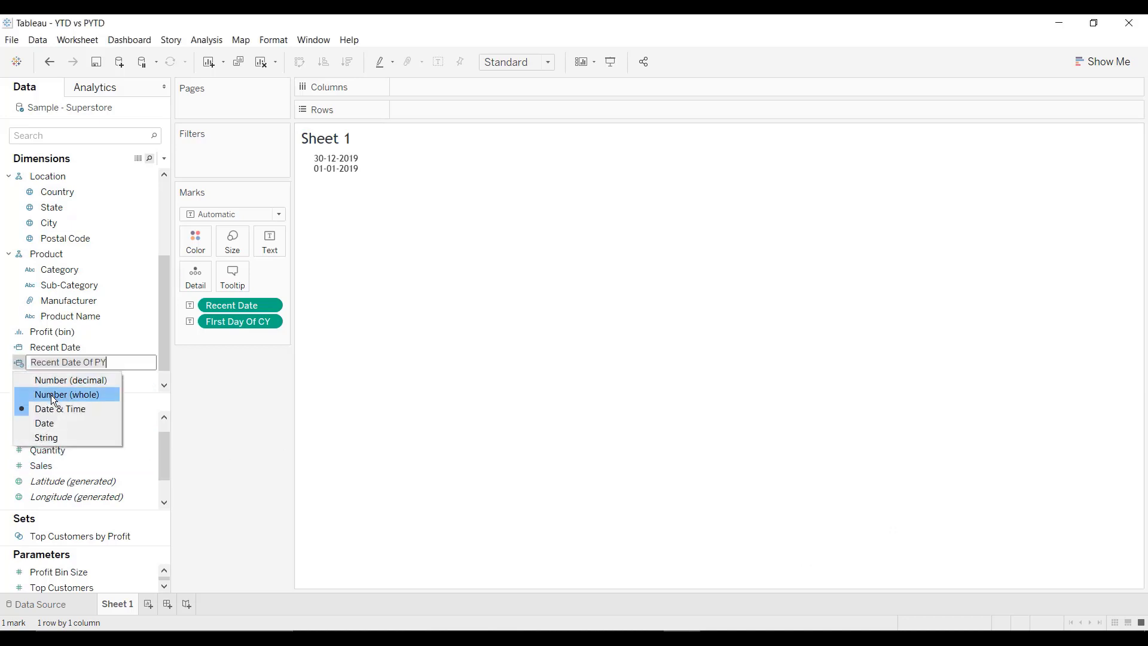
pyautogui.click(44, 422)
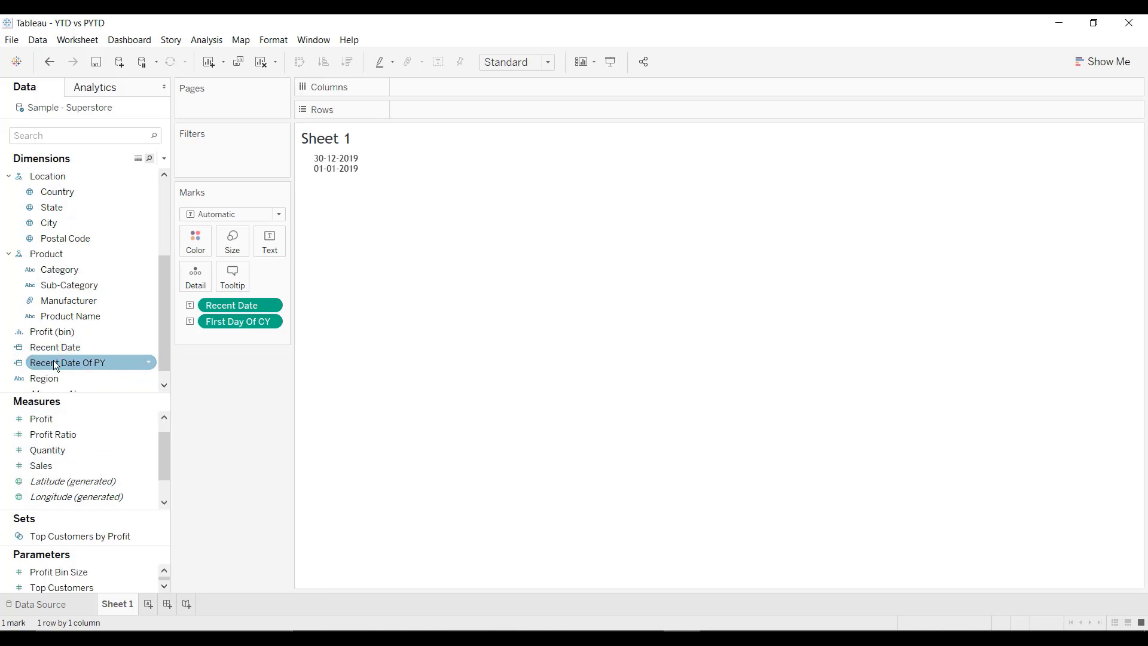
pyautogui.moveTo(55, 364); pyautogui.dragTo(268, 246)
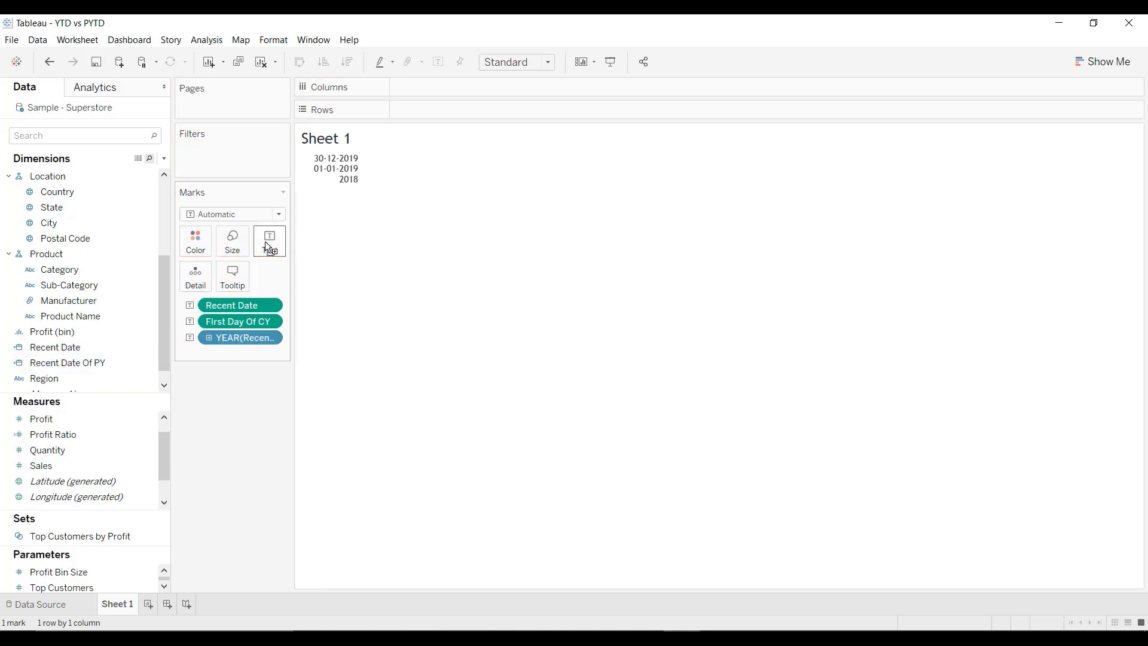
pyautogui.rightClick(237, 339)
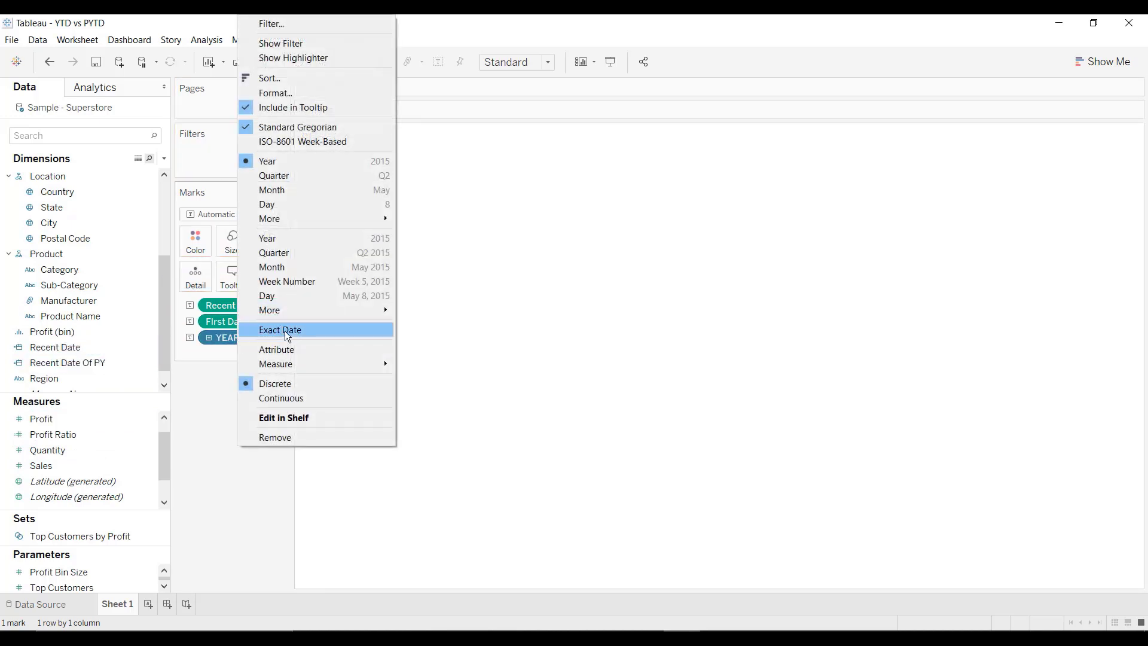
pyautogui.click(285, 331)
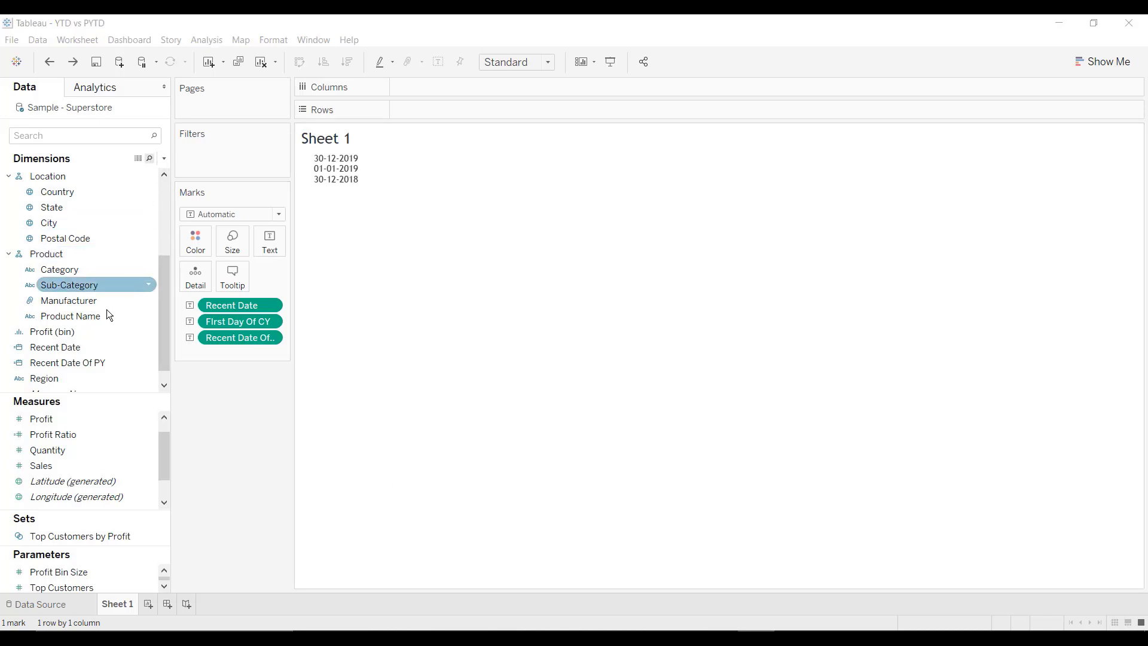
# Step: Duplicate the Recent Date Of PY field and rename the copy First Day Of PY in its calculation editor
pyautogui.scroll(-1, 102, 335)
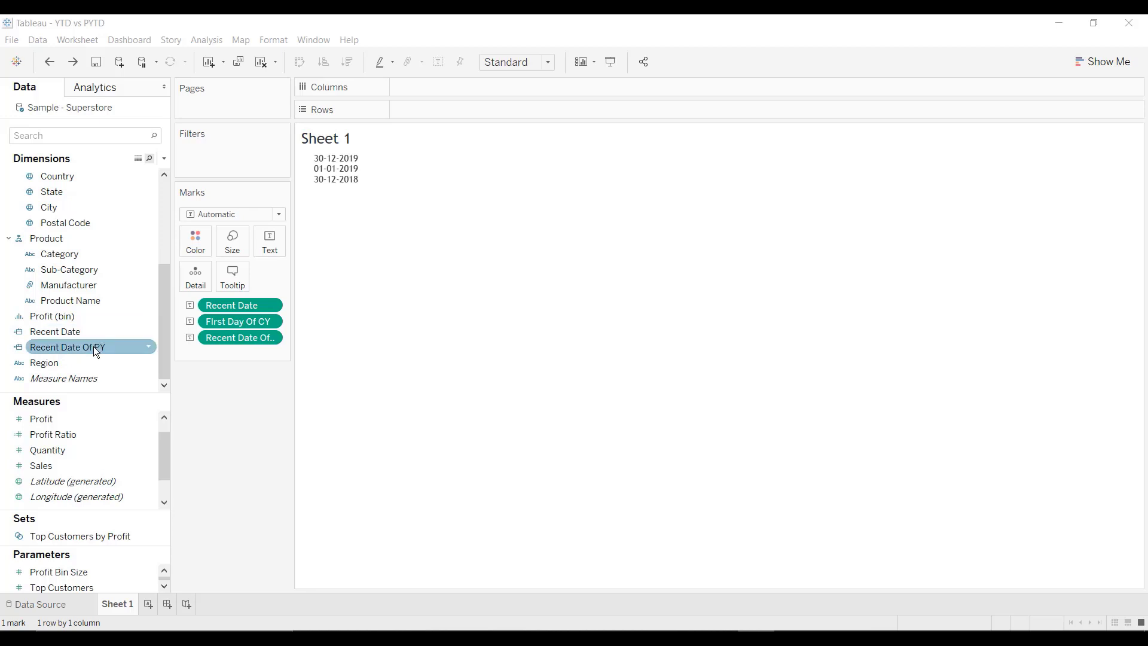
pyautogui.rightClick(94, 346)
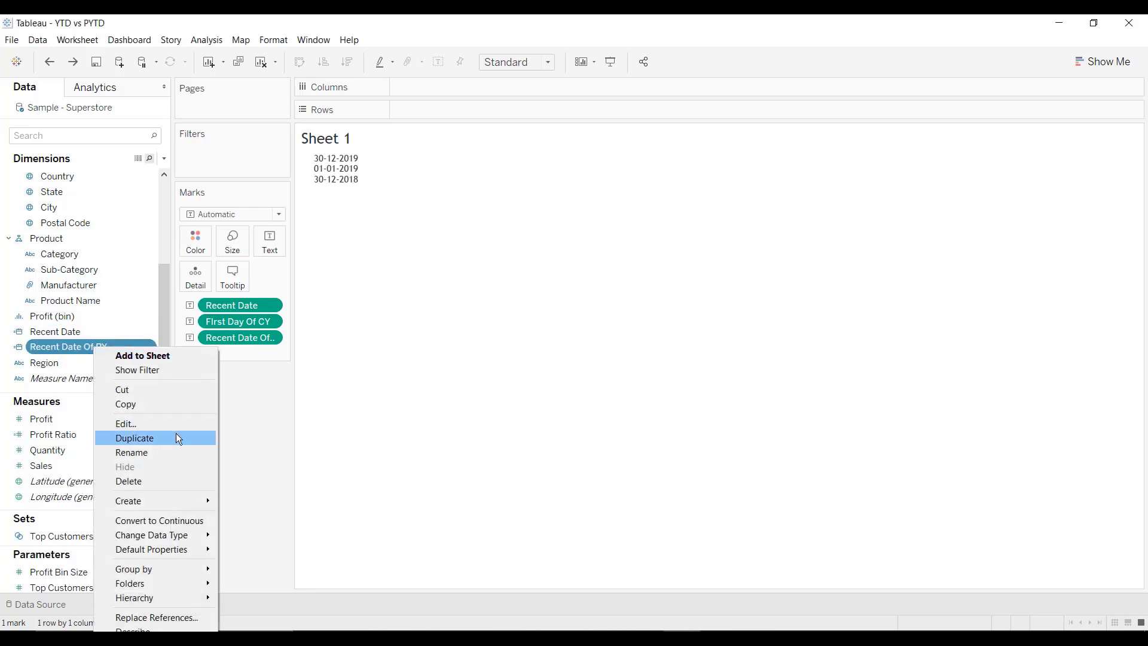
pyautogui.click(175, 432)
pyautogui.rightClick(94, 360)
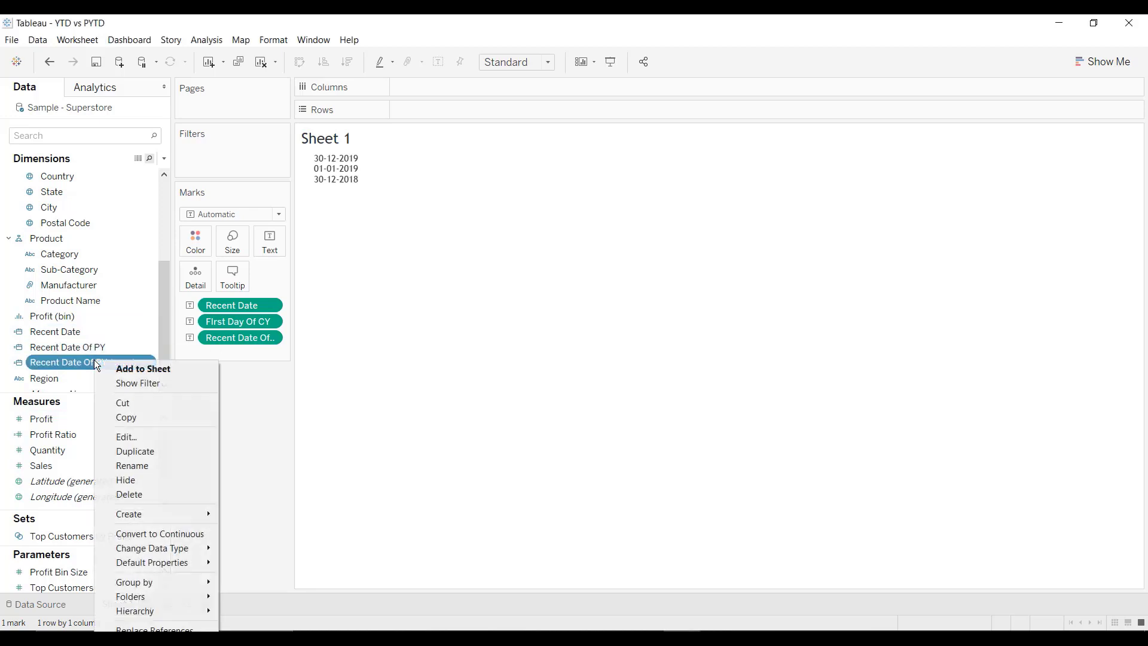
pyautogui.click(142, 431)
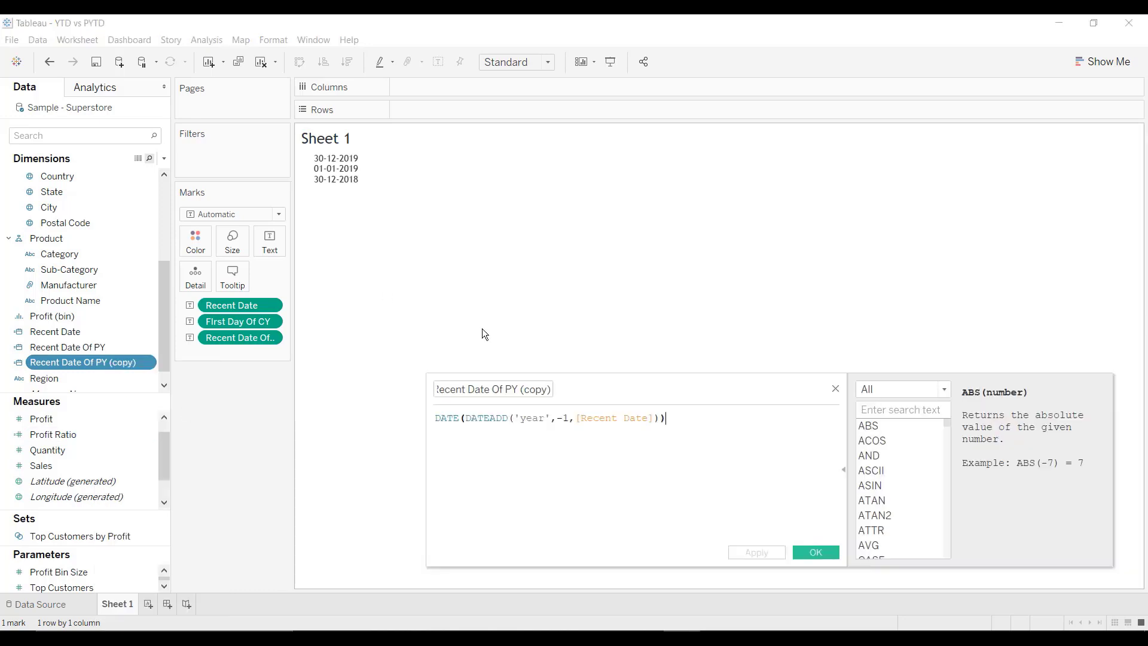
pyautogui.click(528, 389)
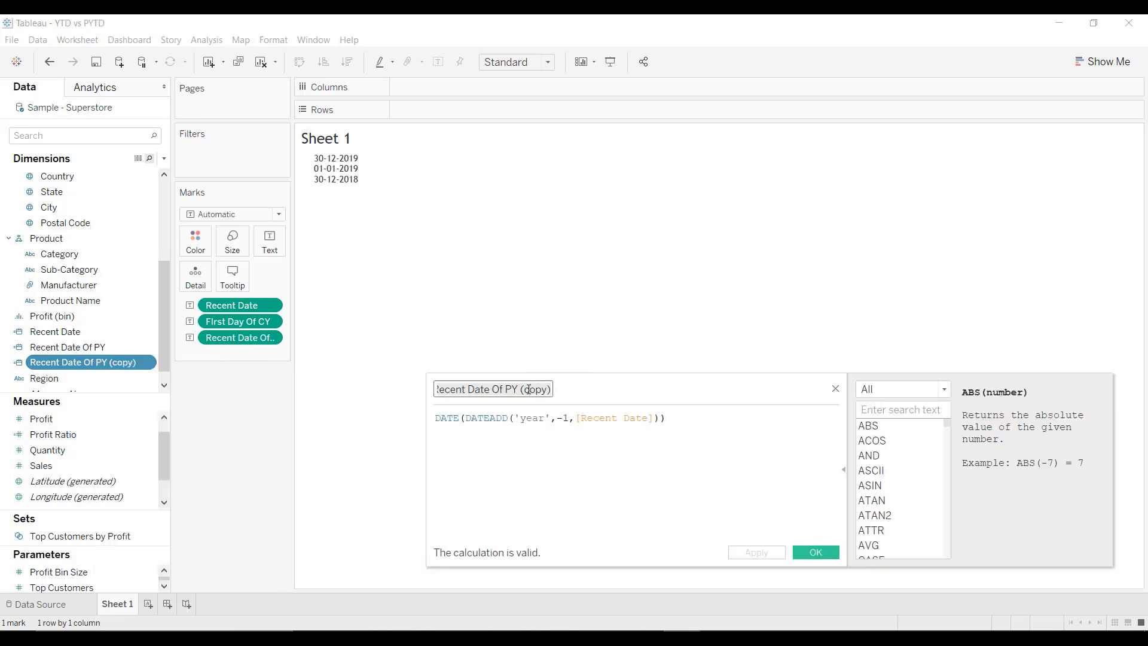
pyautogui.hotkey('ctrl', 'a')
pyautogui.write('First Day P')
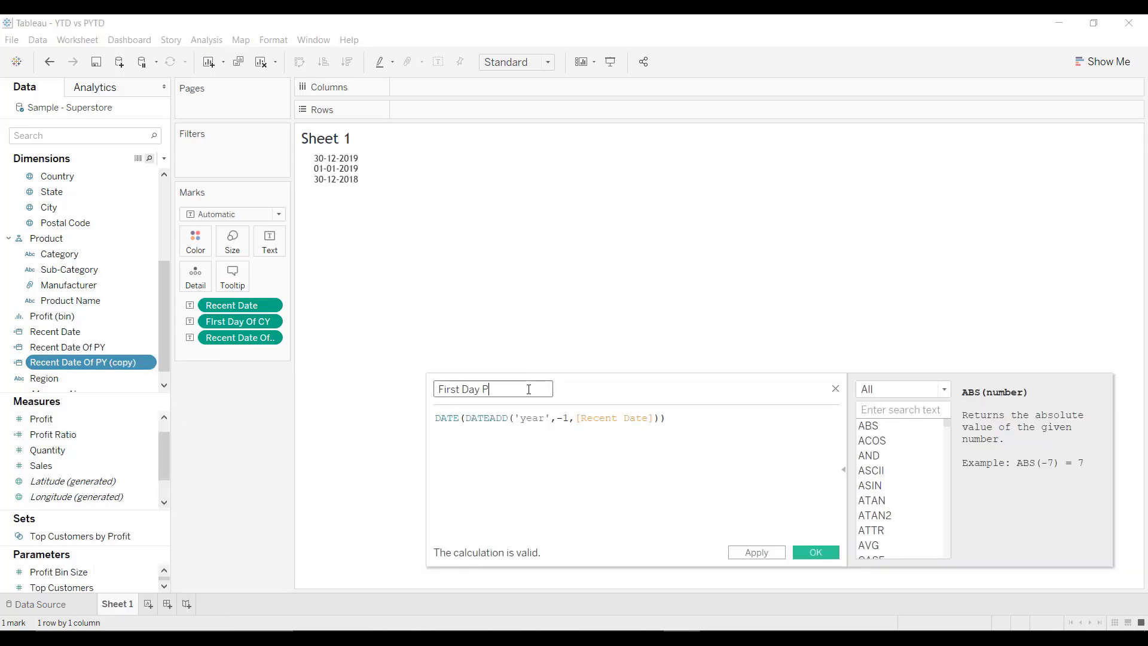
pyautogui.press('BackSpace')
pyautogui.write('Of PY')
# Step: Replace [Recent Date] with [FIrst Day Of CY] in the First Day Of PY formula and save the calculation
pyautogui.doubleClick(606, 416)
pyautogui.write('[FIrs')
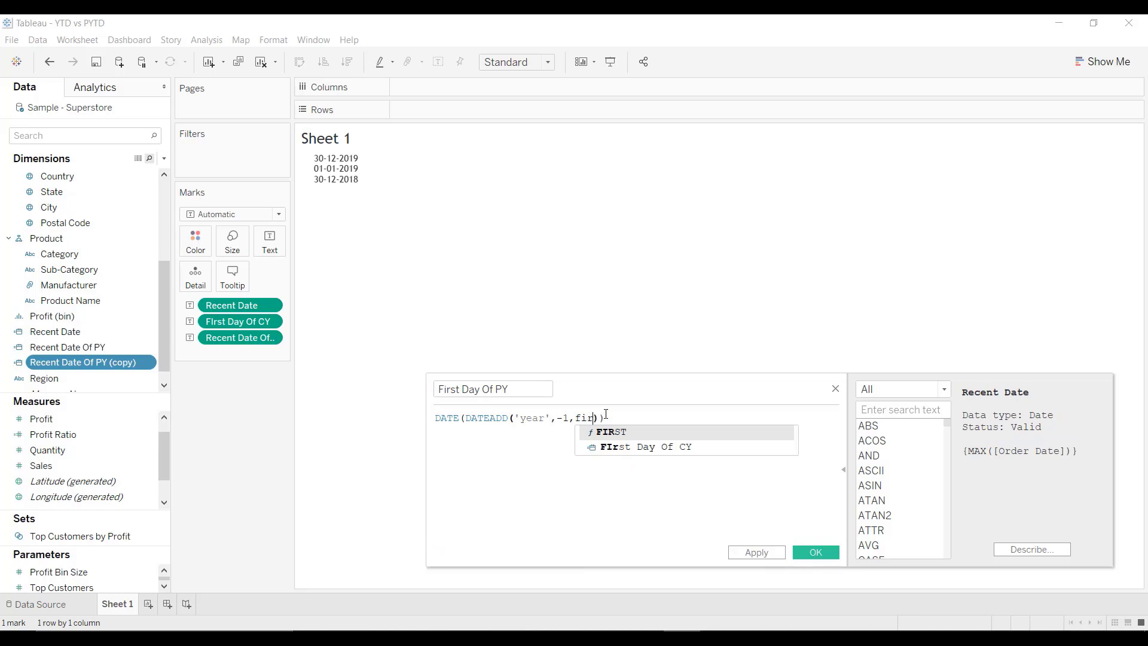
pyautogui.press('Return')
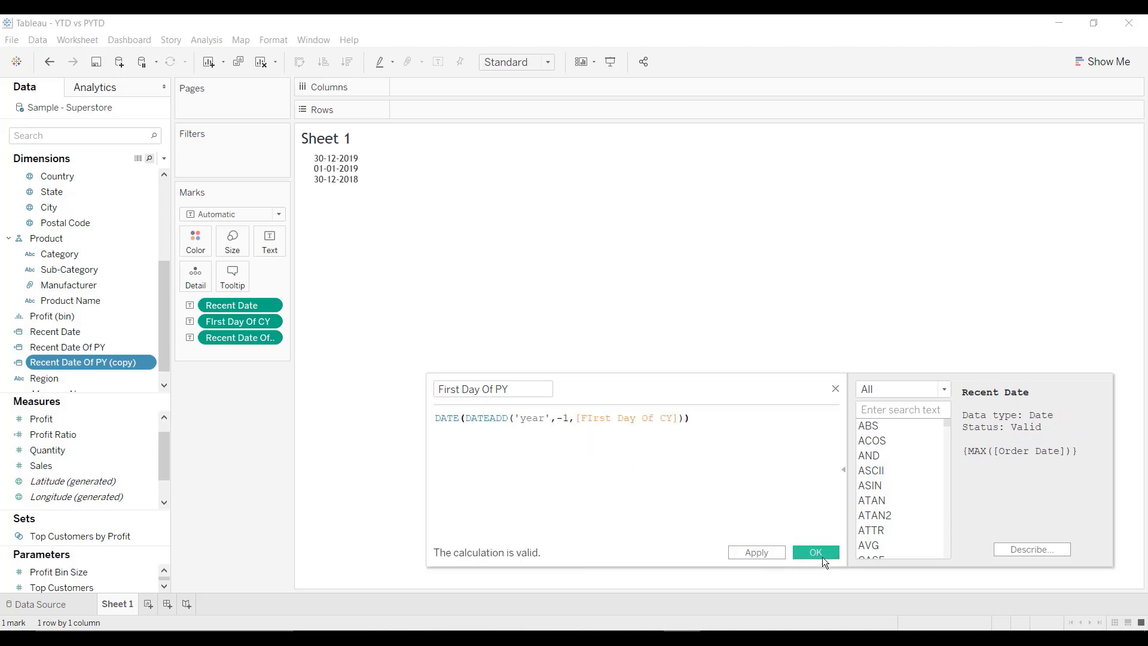
pyautogui.click(824, 552)
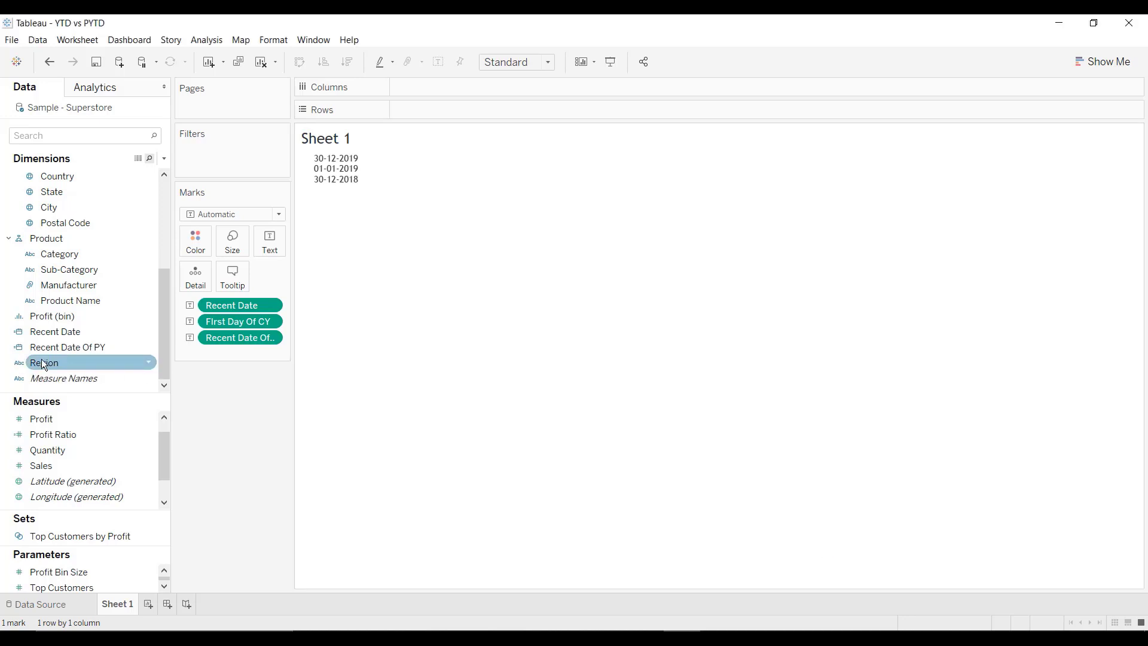
# Step: Add First Day Of PY to the view as a text mark and set it to Exact Date
pyautogui.scroll(4, 77, 346)
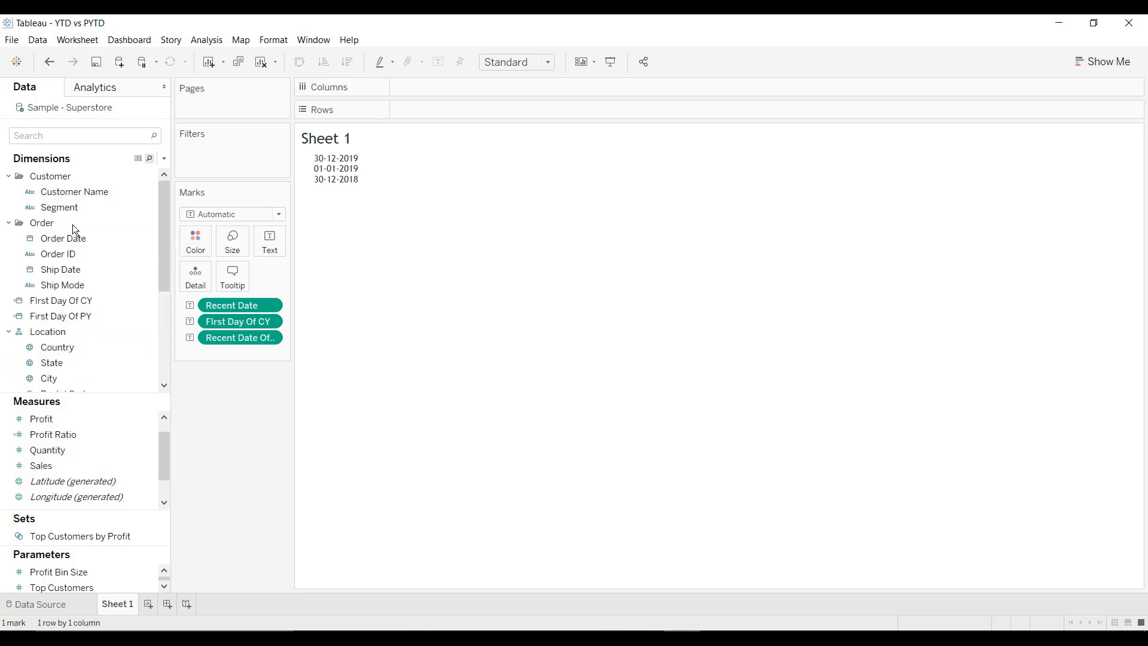
pyautogui.moveTo(68, 314); pyautogui.dragTo(274, 241)
pyautogui.rightClick(246, 354)
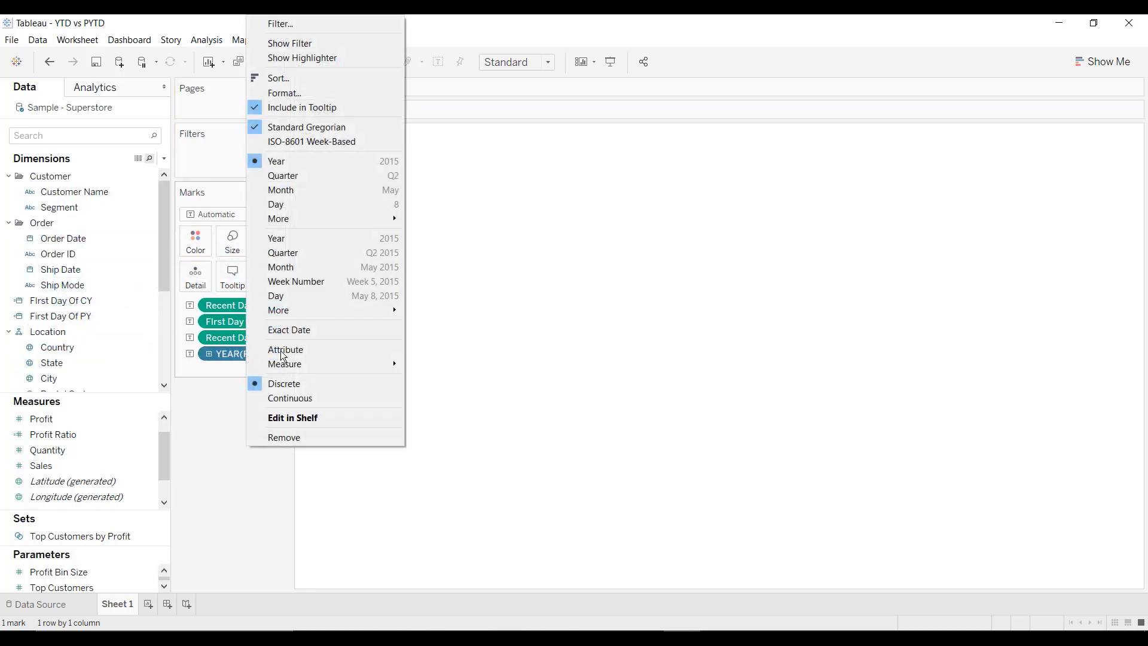
pyautogui.click(306, 331)
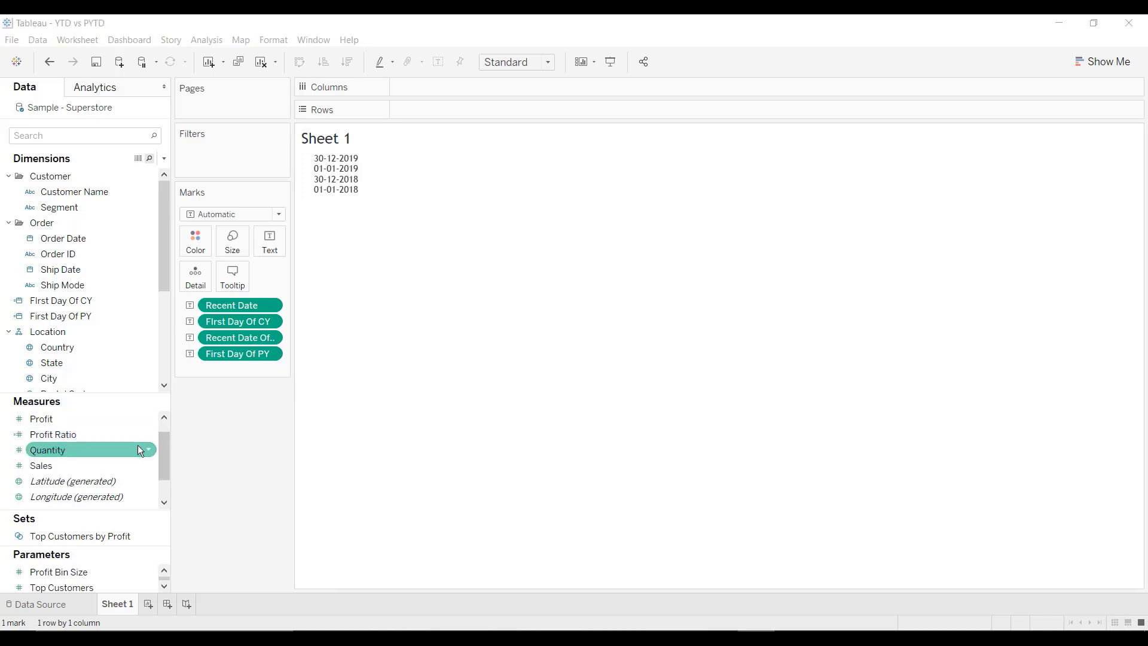
# Step: Start a calculated field named YTD Sales with the condition IF [Order Date]>=[FIrst Day Of CY]
pyautogui.click(69, 472)
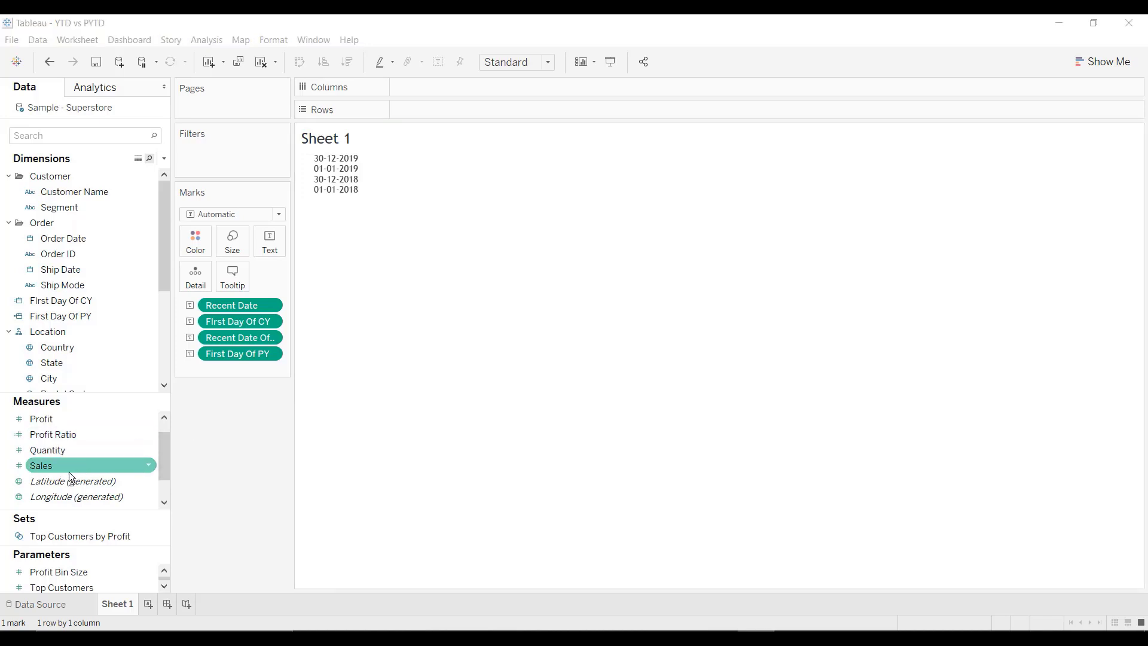
pyautogui.click(164, 161)
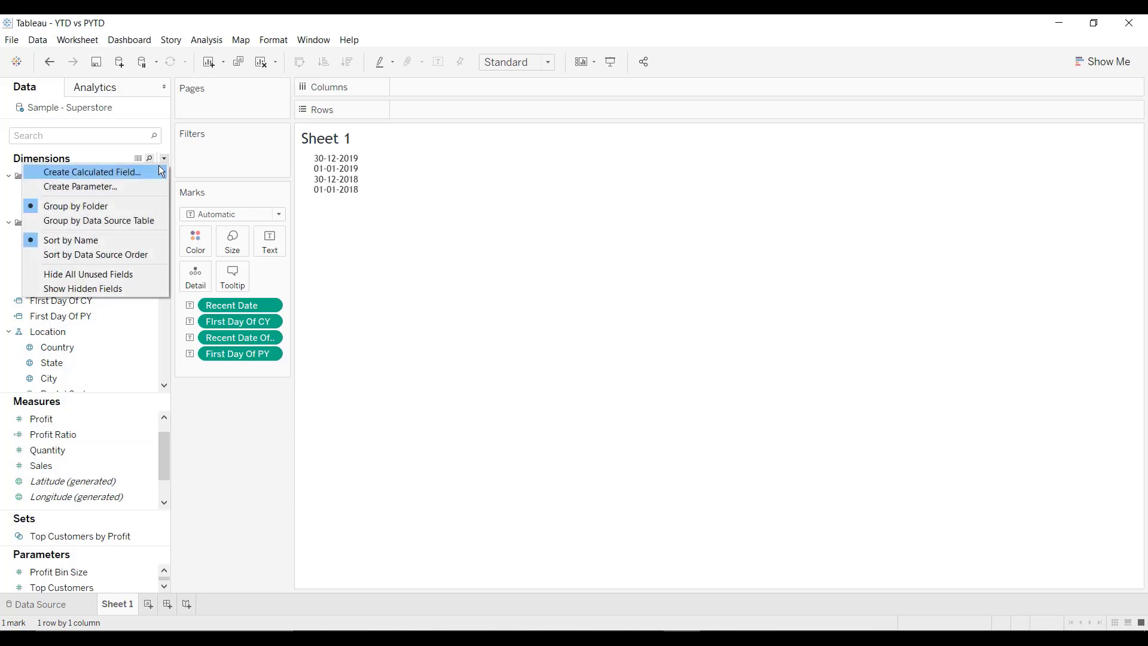
pyautogui.click(149, 170)
pyautogui.write('YTD Sales')
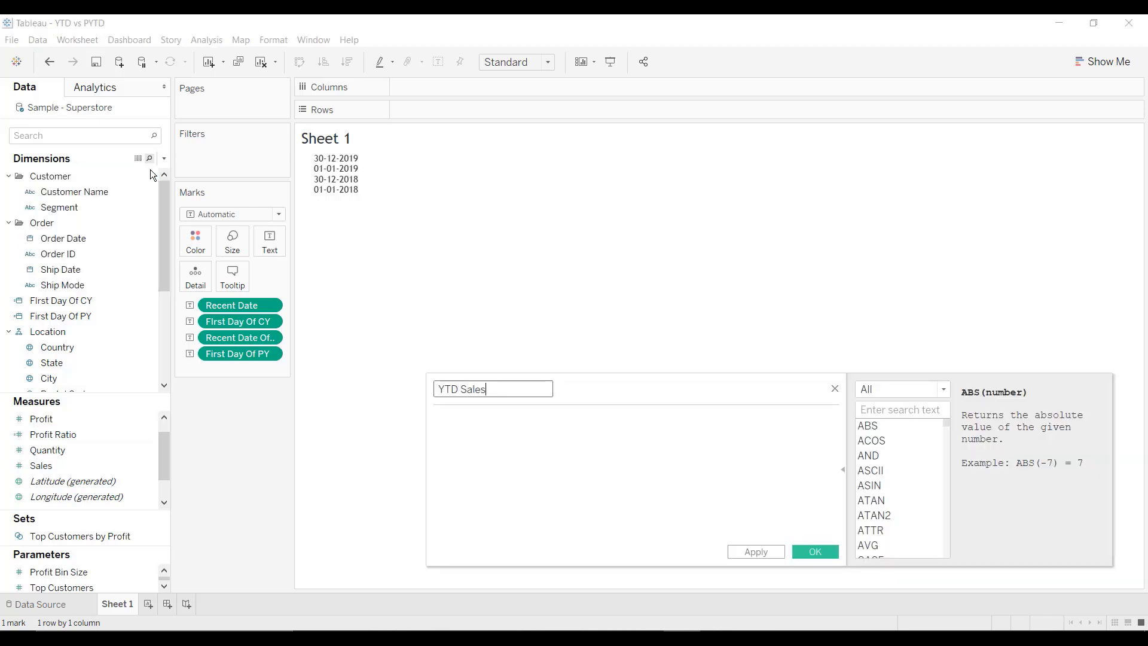
pyautogui.press('Tab')
pyautogui.write('IF ord')
pyautogui.press('Return')
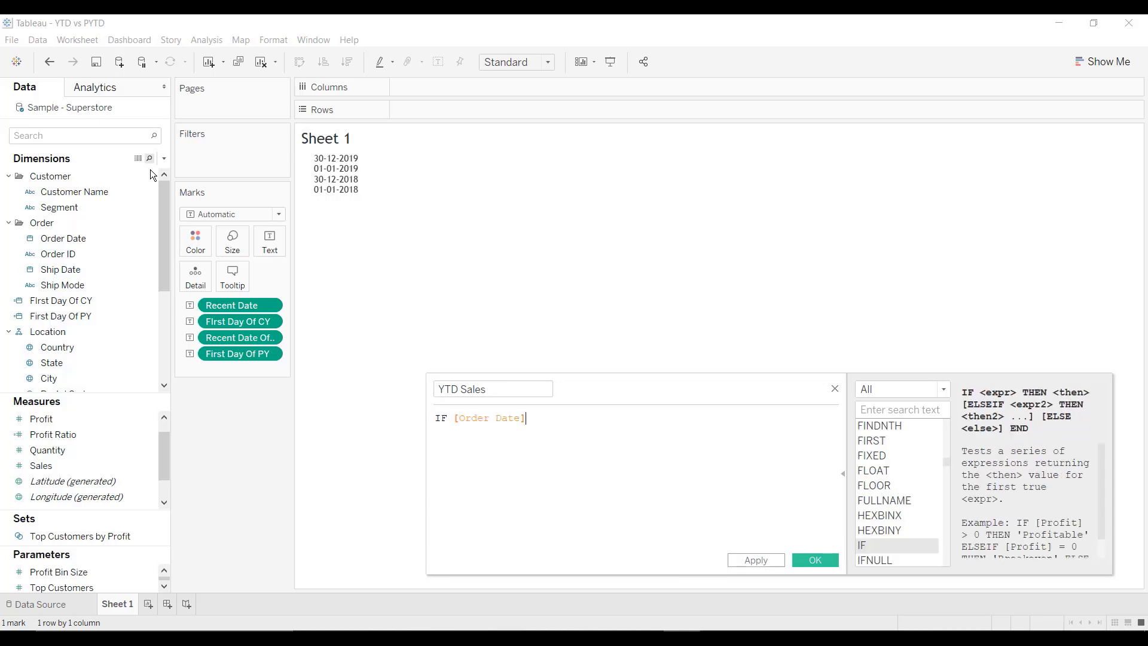
pyautogui.write('>=fir')
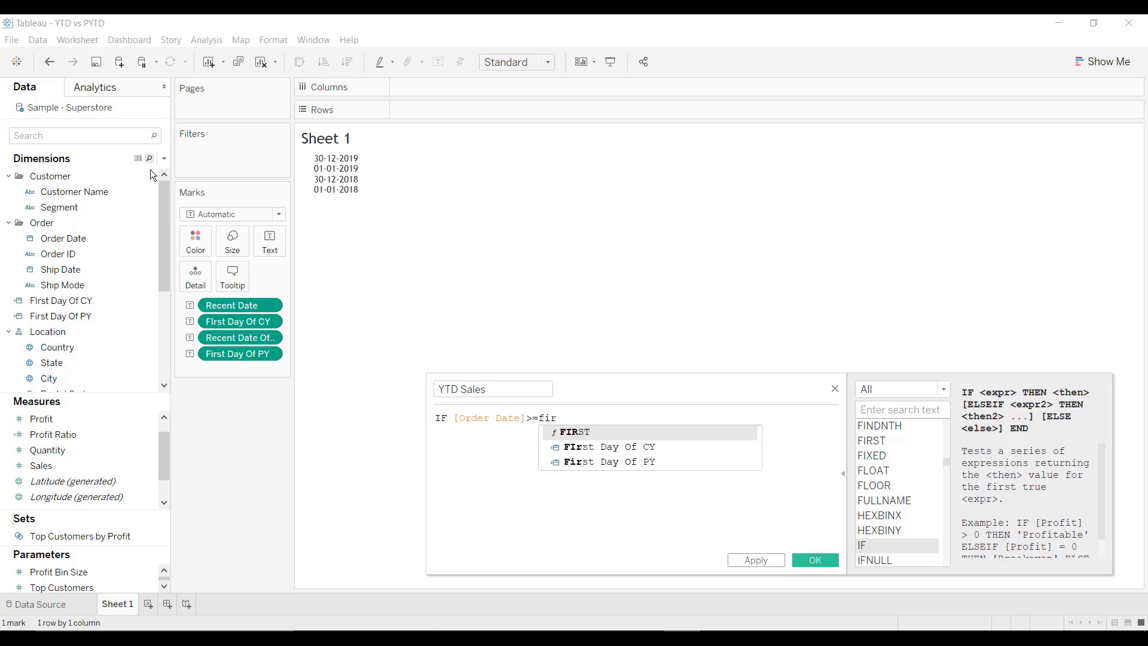
pyautogui.press('Down')
pyautogui.press('Return')
# Step: Add the second condition AND [Order Date]<=[Recent Date] on a new line of the YTD Sales formula
pyautogui.press('Return')
pyautogui.write('an')
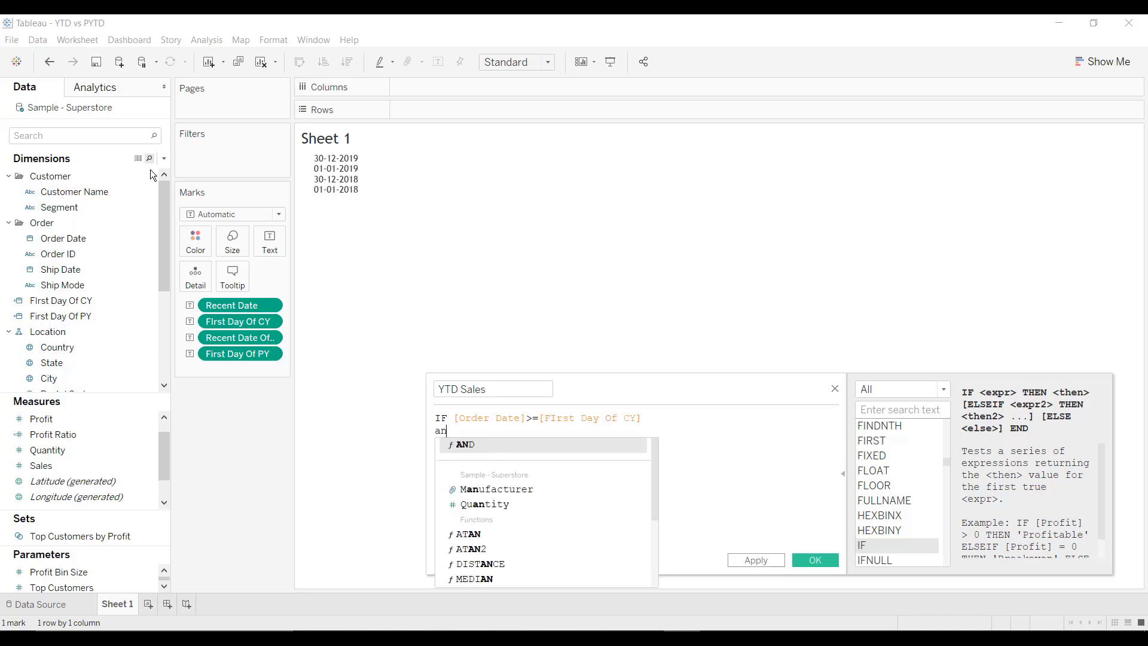
pyautogui.press('Return')
pyautogui.write('ord')
pyautogui.press('Return')
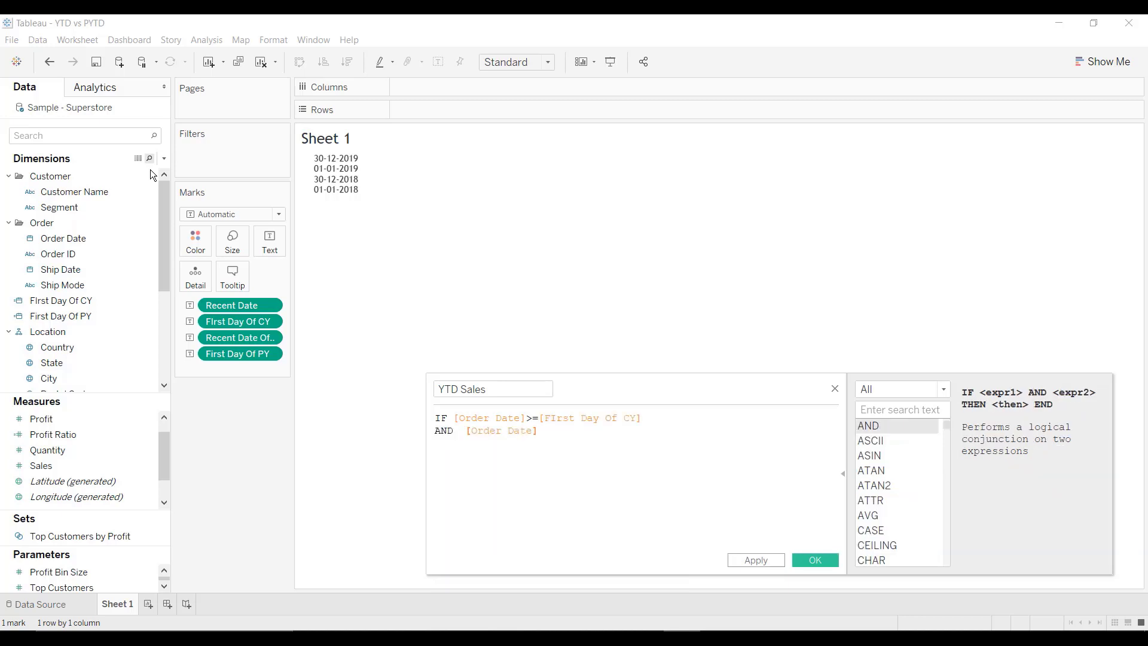
pyautogui.write('<=re')
pyautogui.press('Return')
# Step: Complete the YTD Sales formula with THEN [Sales] and END on separate lines, and save the field
pyautogui.press('Return')
pyautogui.write('the')
pyautogui.press('Return')
pyautogui.write('sa')
pyautogui.press('Return')
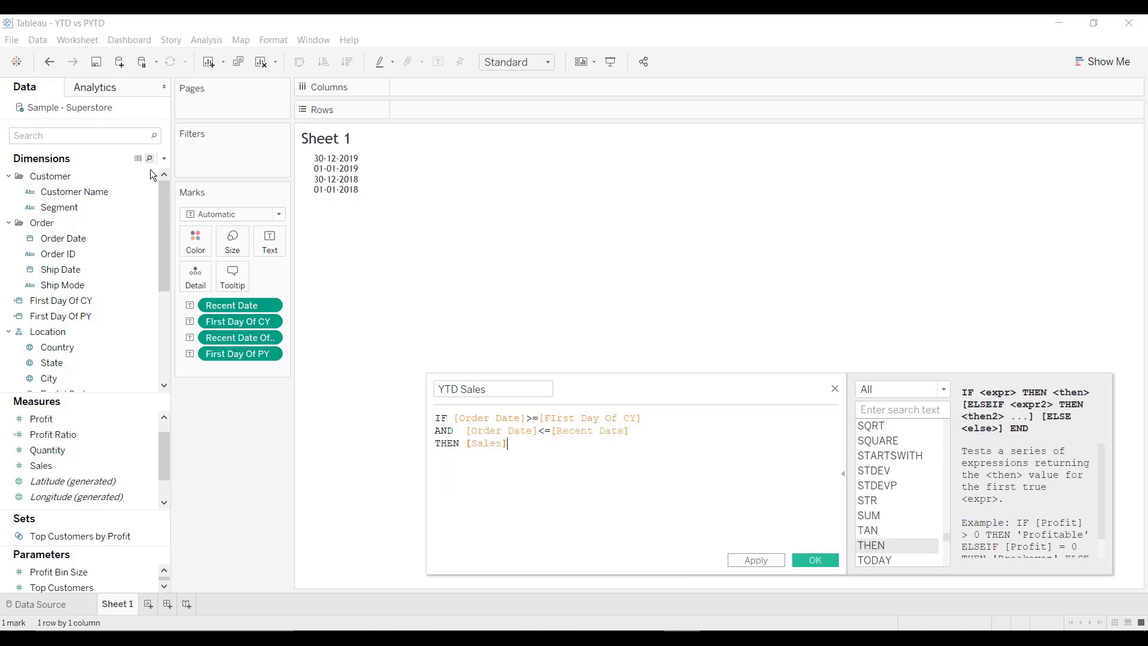
pyautogui.press('Return')
pyautogui.write('end')
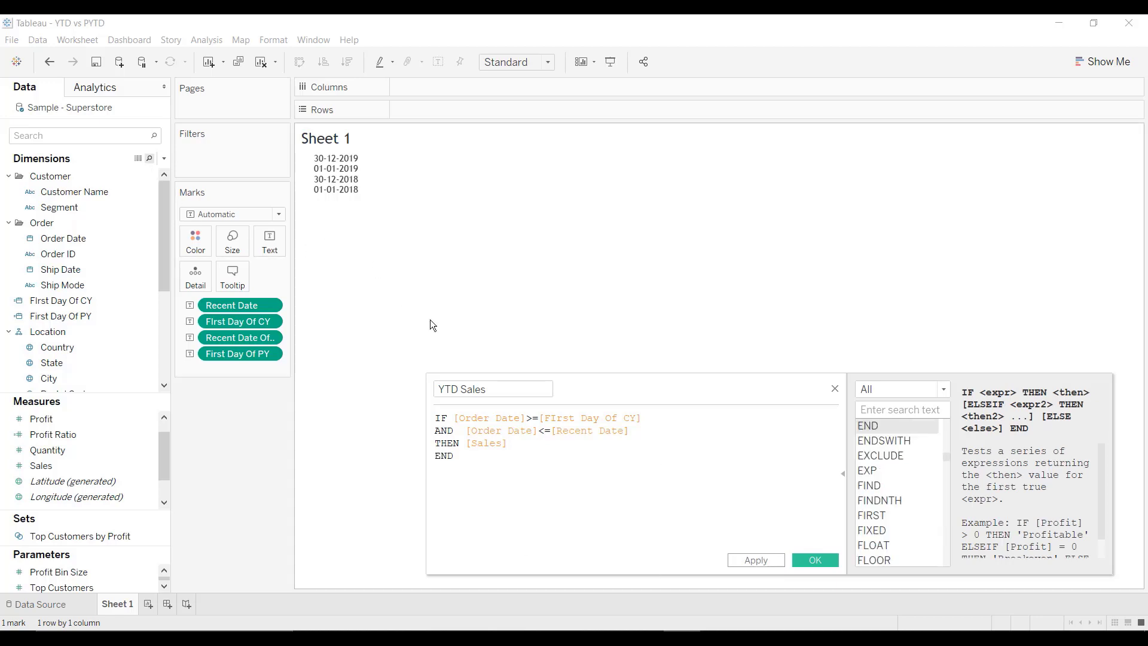
pyautogui.click(798, 553)
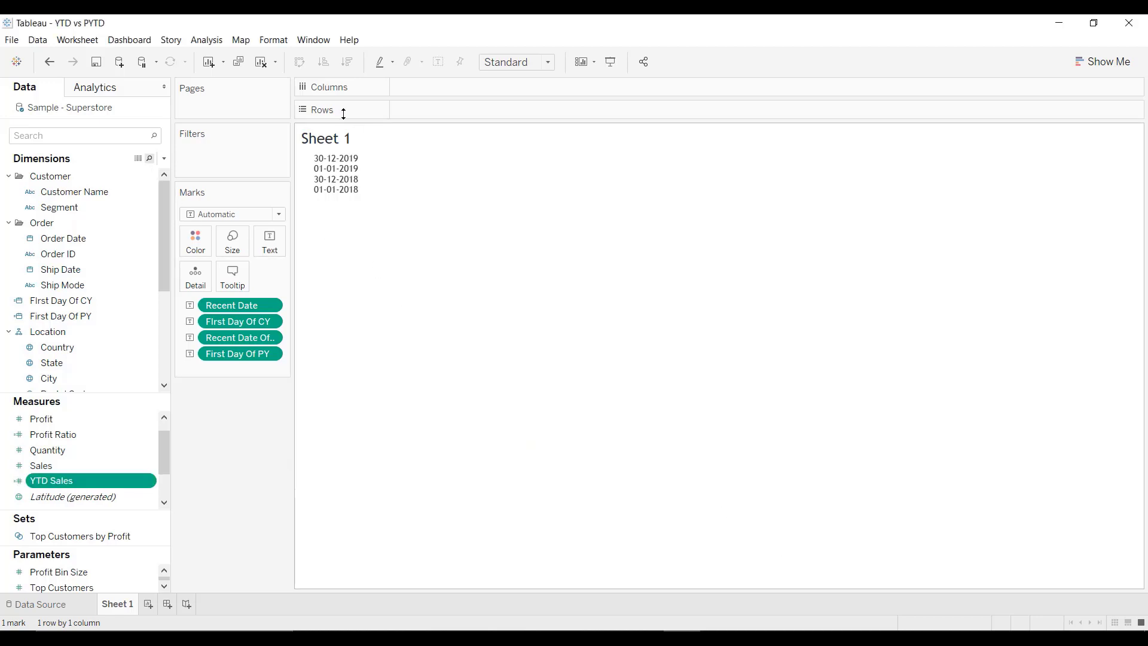
# Step: Clear the sheet and show YTD Sales as a text mark
pyautogui.click(265, 65)
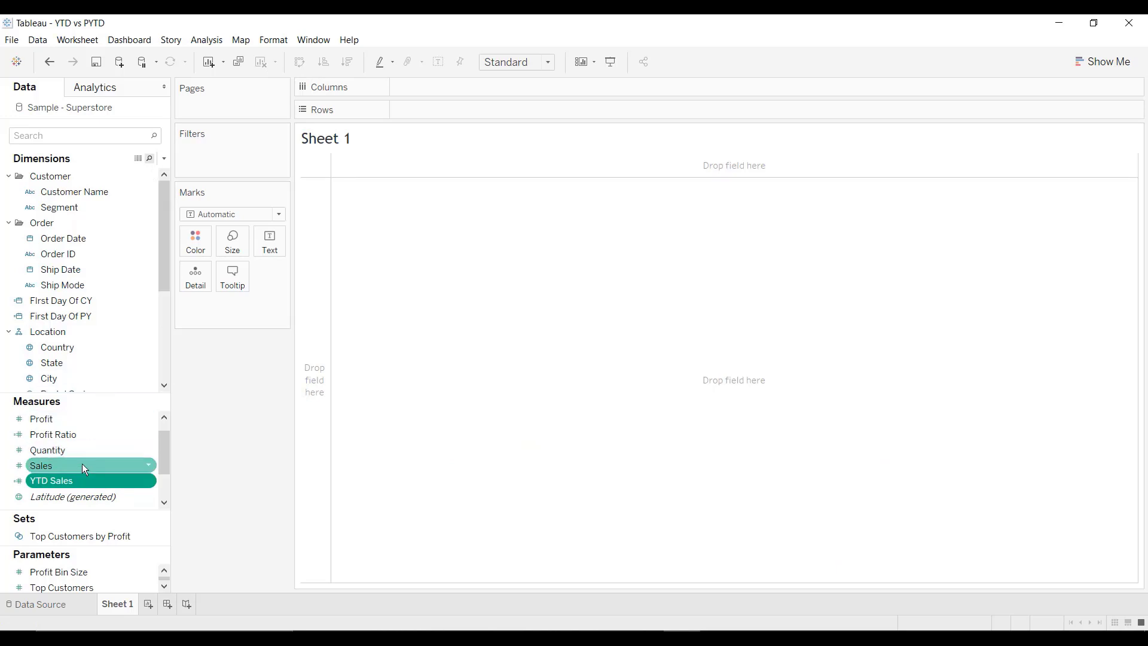
pyautogui.moveTo(66, 484); pyautogui.dragTo(264, 245)
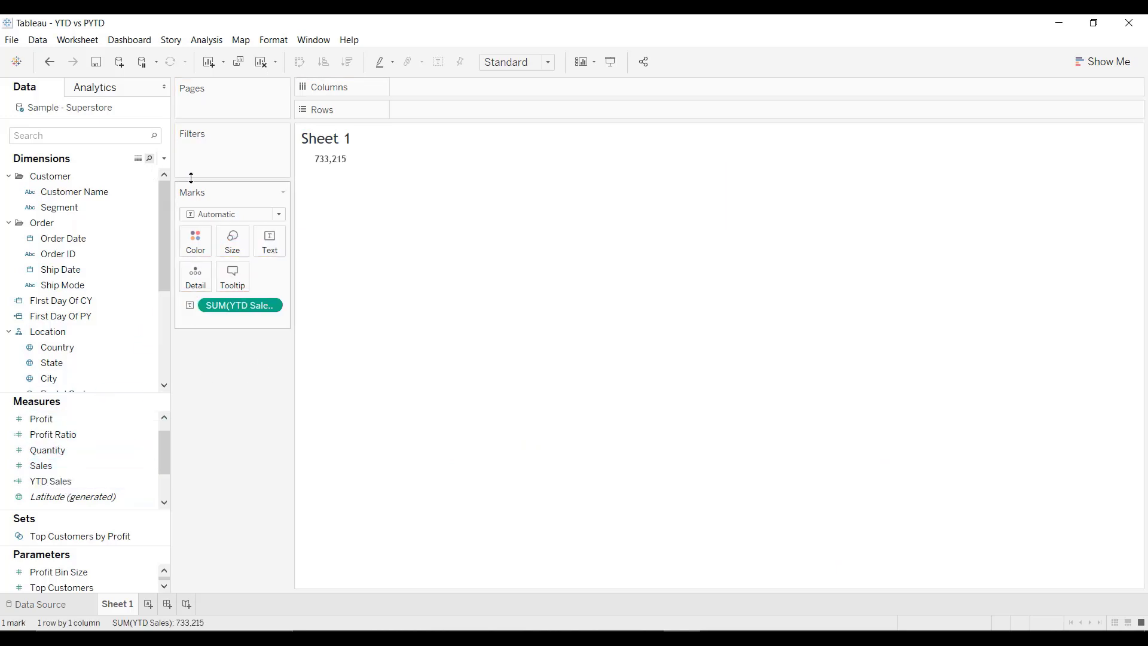
# Step: Duplicate the YTD Sales measure and rename the copy Prior YTD Sales in its calculation editor
pyautogui.rightClick(58, 483)
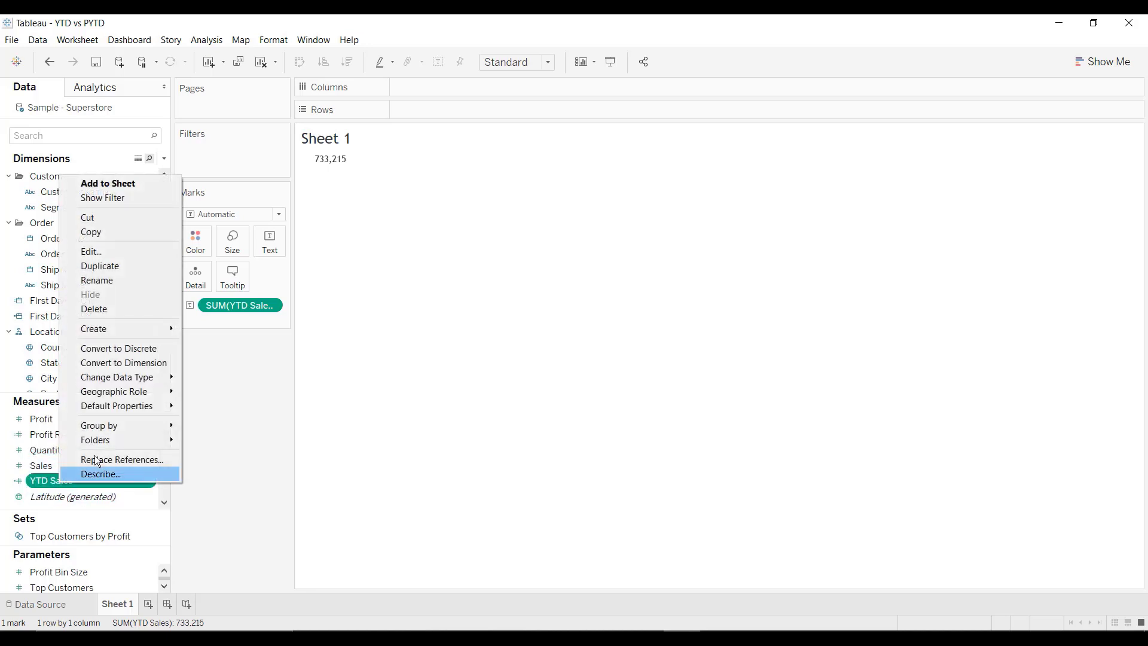
pyautogui.click(112, 264)
pyautogui.rightClick(95, 496)
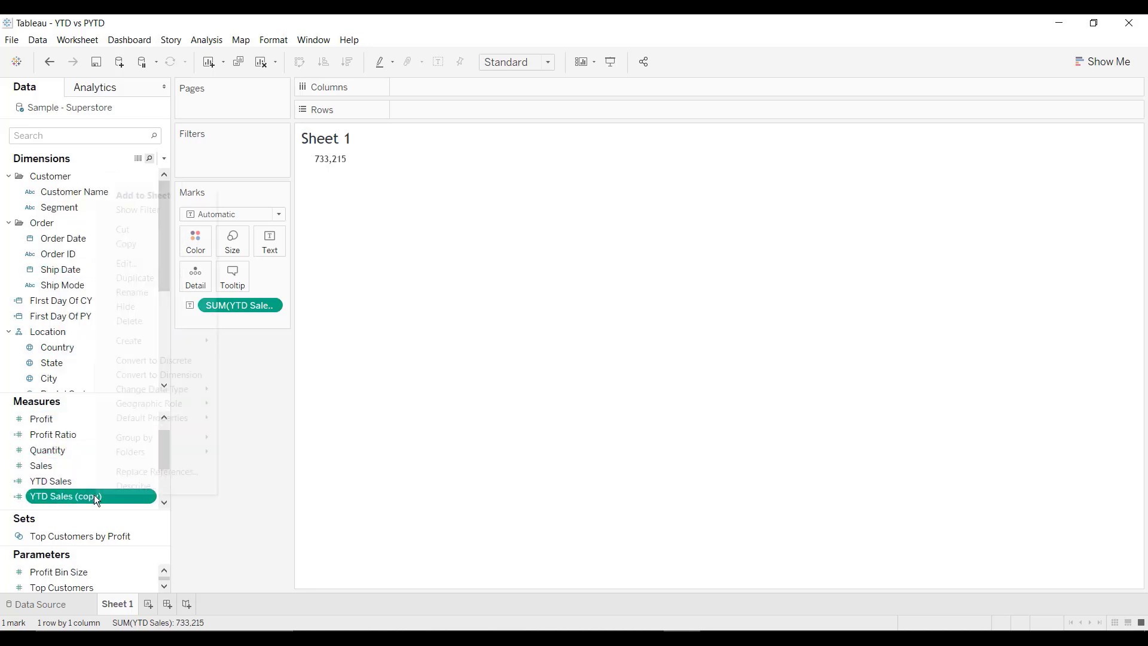
pyautogui.click(105, 266)
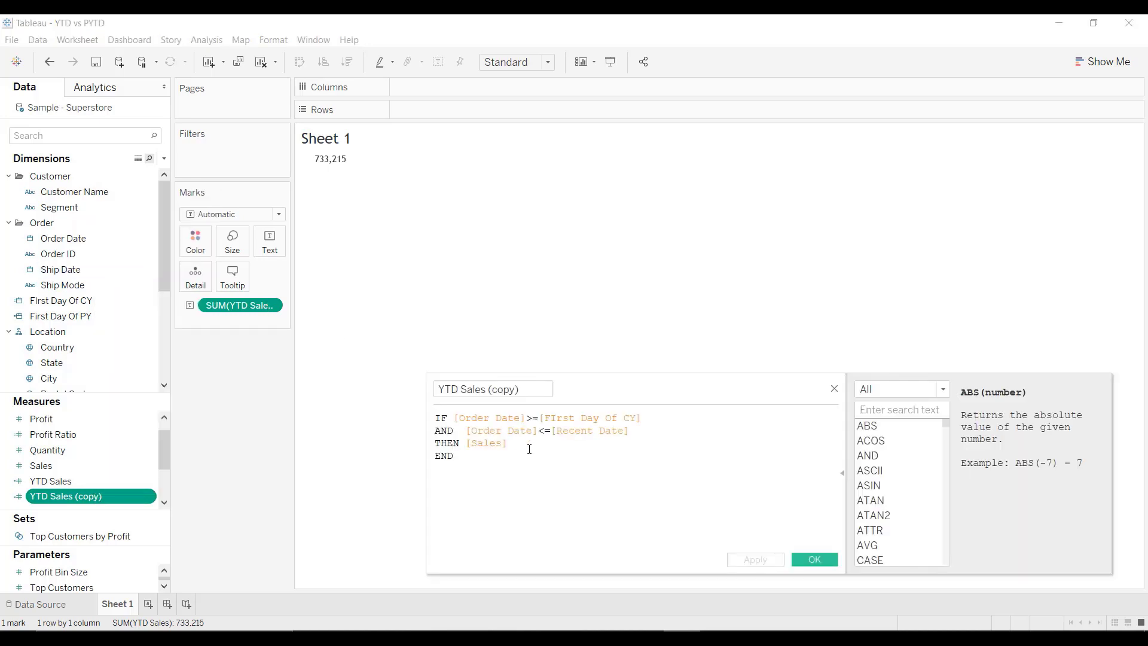
pyautogui.press('BackSpace')
pyautogui.press('BackSpace')
pyautogui.press('BackSpace')
pyautogui.press('BackSpace')
pyautogui.press('BackSpace')
pyautogui.press('BackSpace')
pyautogui.press('BackSpace')
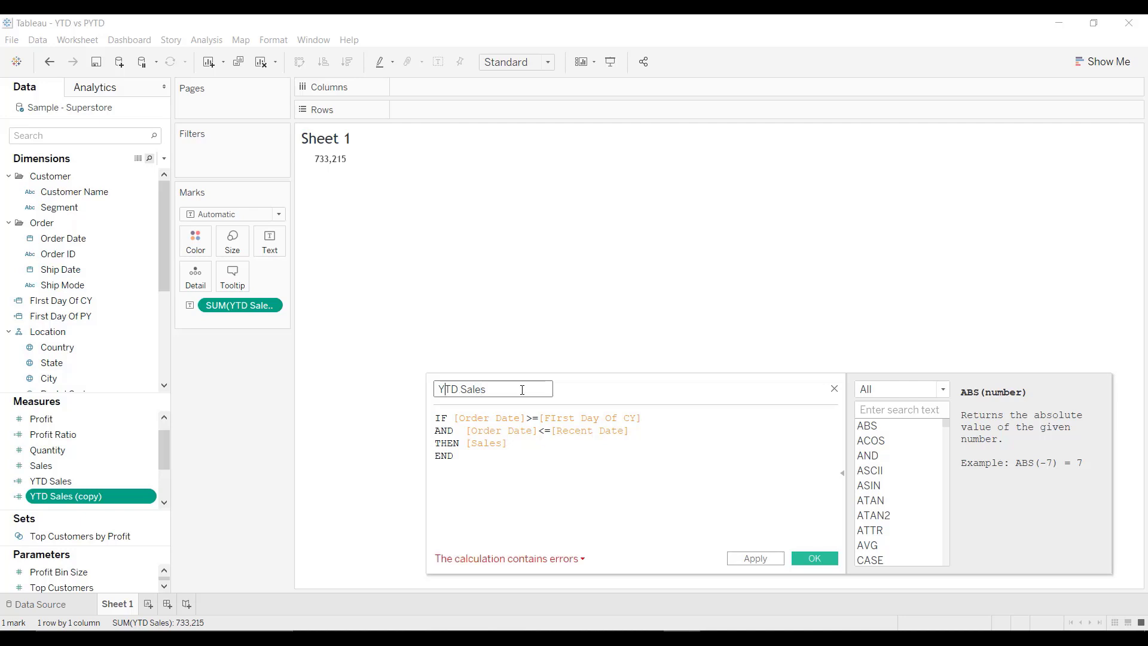
pyautogui.write('Prior')
# Step: Change the start-date field in the Prior YTD Sales formula to [First Day Of PY]
pyautogui.click(630, 417)
pyautogui.press('BackSpace')
pyautogui.write('P')
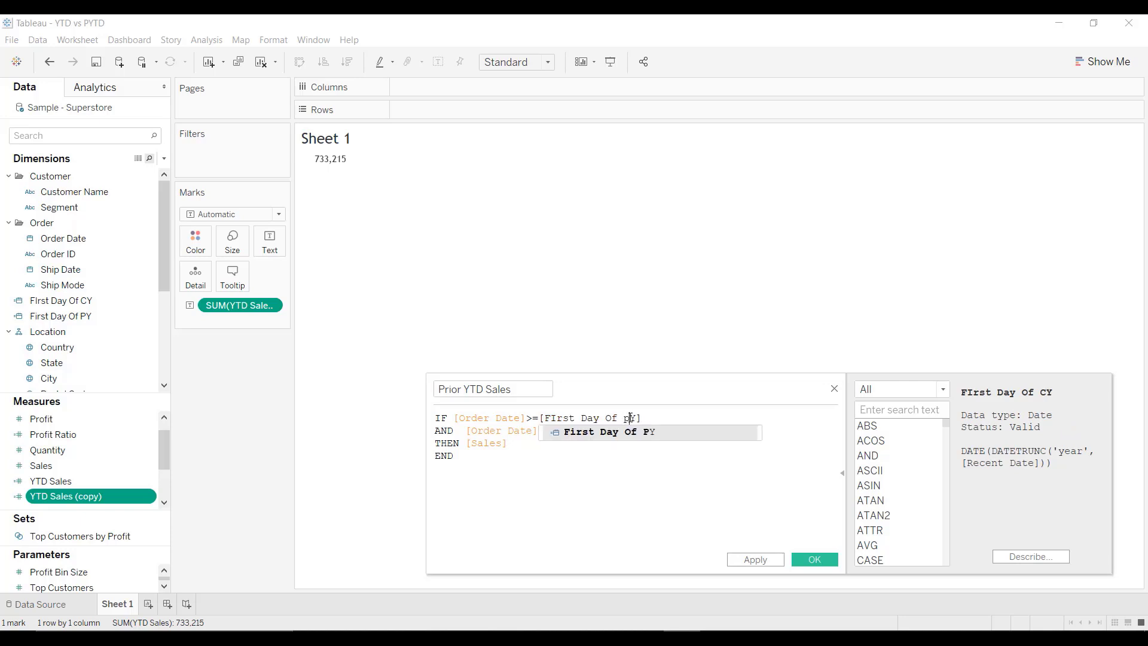
pyautogui.press('Return')
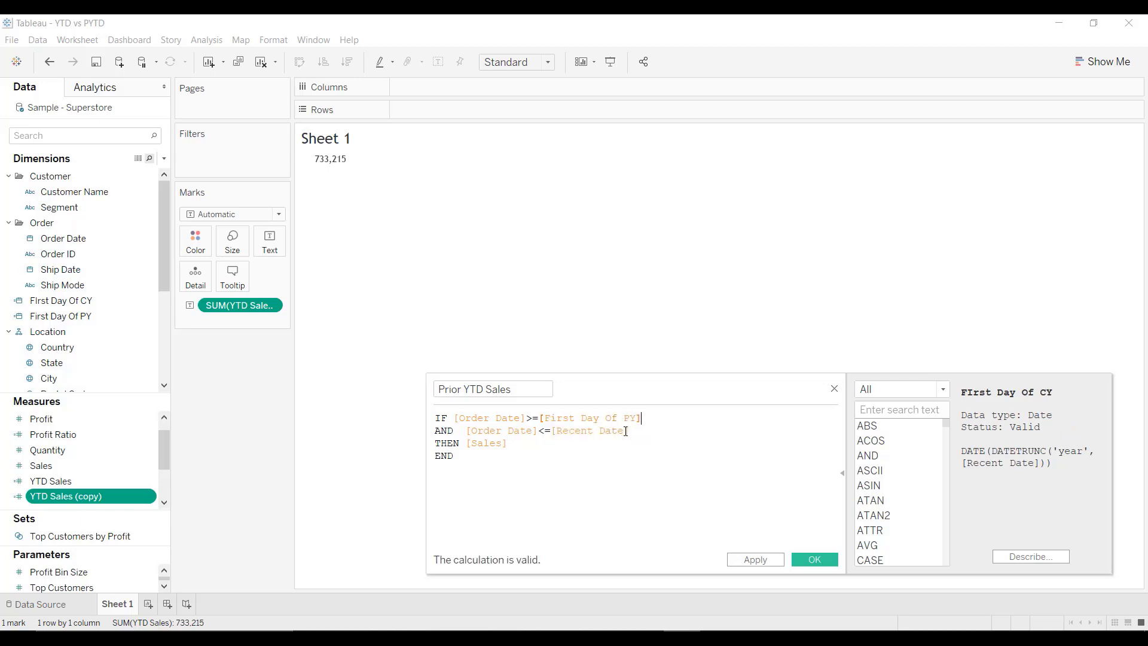
# Step: Change the end-date field in the Prior YTD Sales formula to [Recent Date Of PY] and save the calculation
pyautogui.click(625, 430)
pyautogui.write('Of PY')
pyautogui.press('Return')
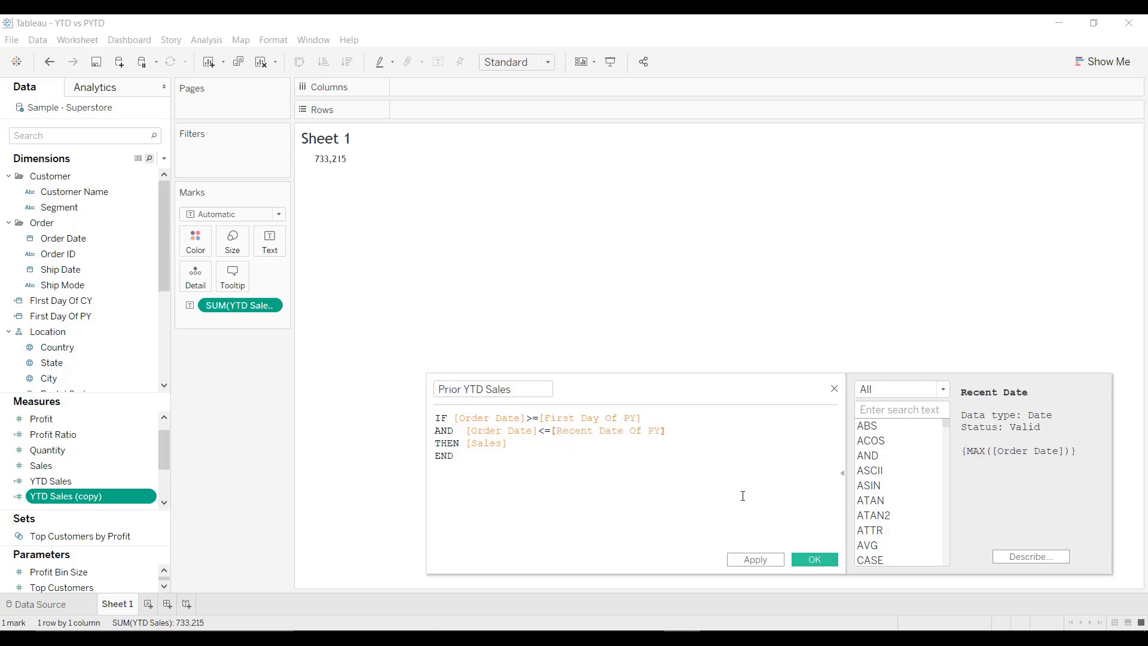
pyautogui.click(822, 560)
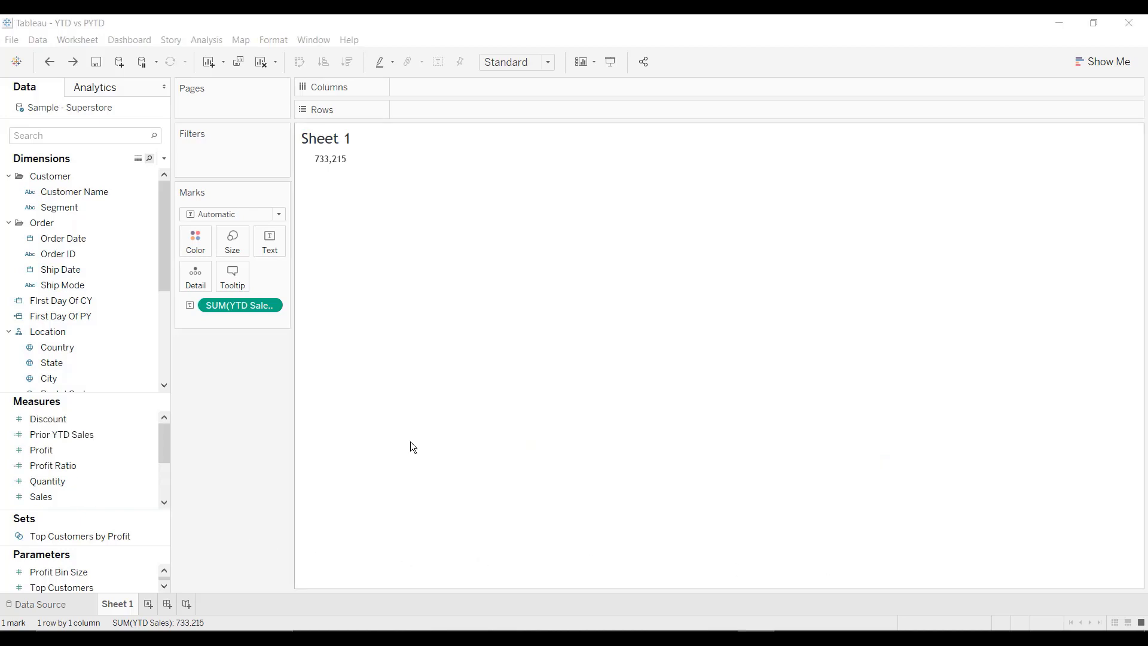
# Step: Add Prior YTD Sales to the sheet beside YTD Sales, with Measure Names on Columns and also on the text mark
pyautogui.click(109, 445)
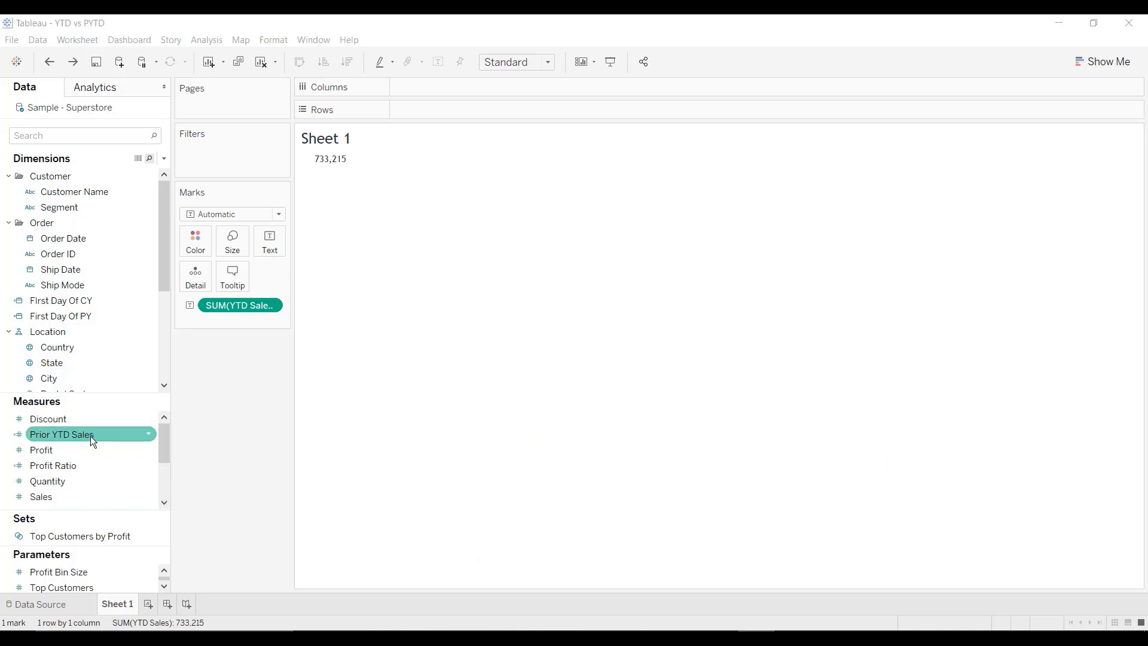
pyautogui.doubleClick(90, 436)
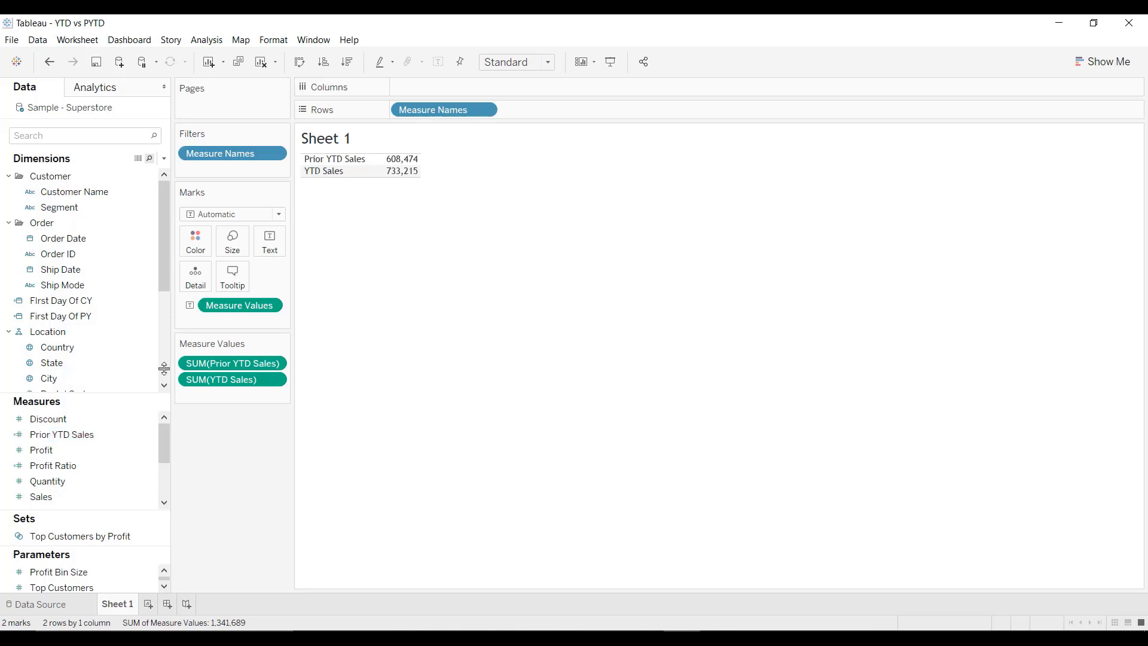
pyautogui.moveTo(431, 112); pyautogui.dragTo(278, 247)
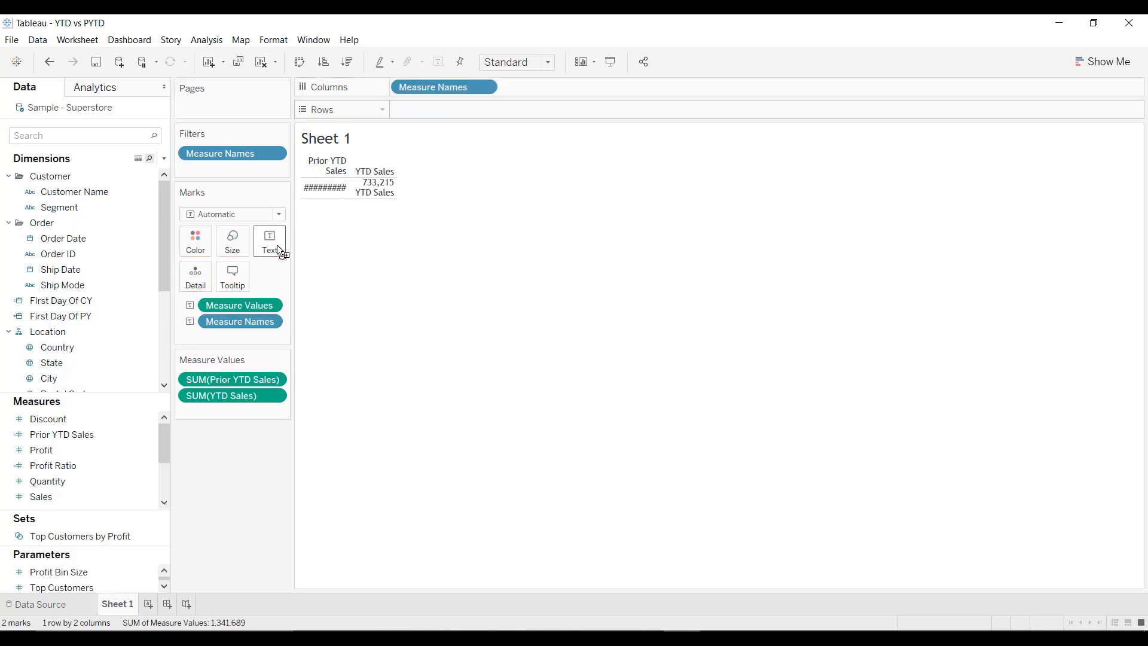
# Step: Format the Measure Values line of the text label as size 20 bold
pyautogui.click(278, 247)
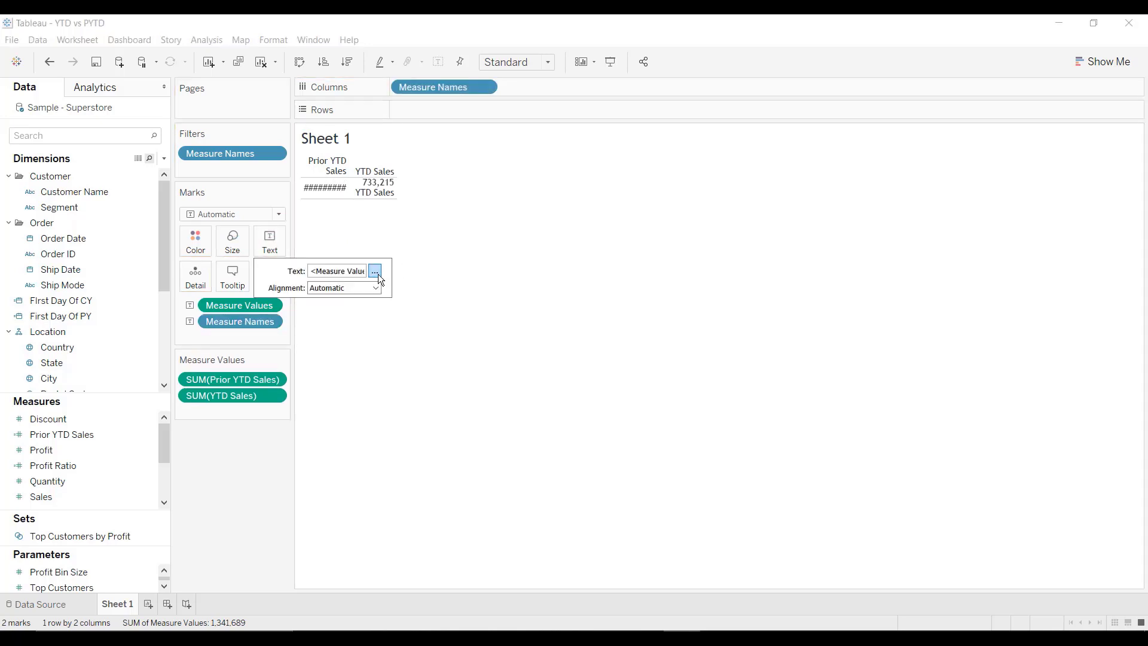
pyautogui.click(375, 270)
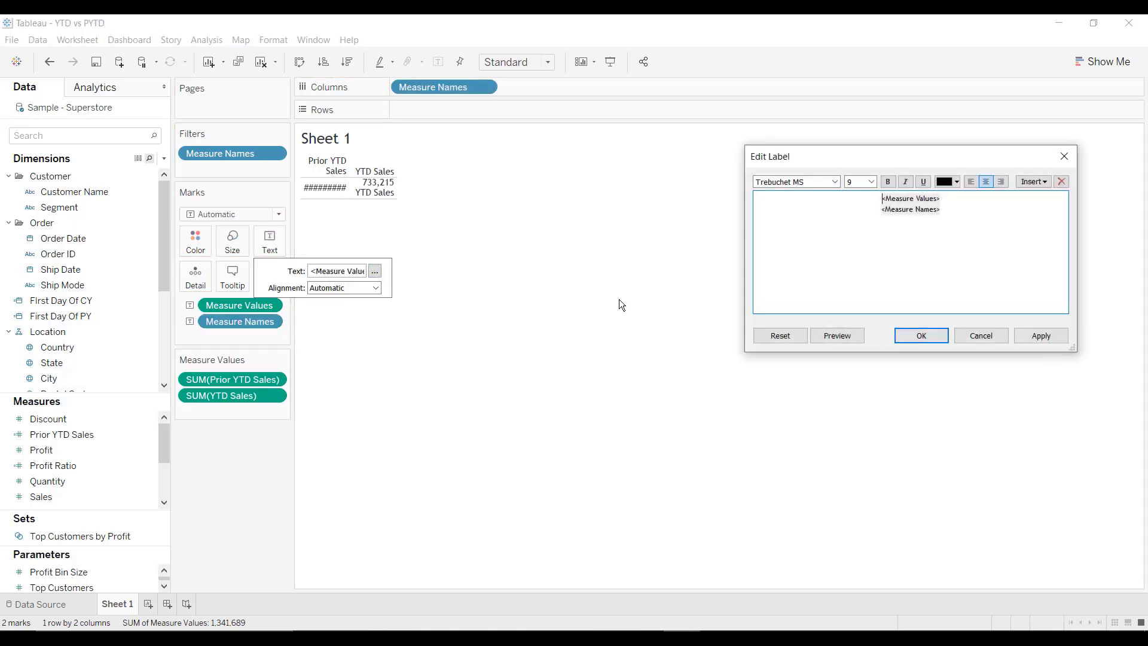
pyautogui.doubleClick(894, 199)
pyautogui.click(871, 181)
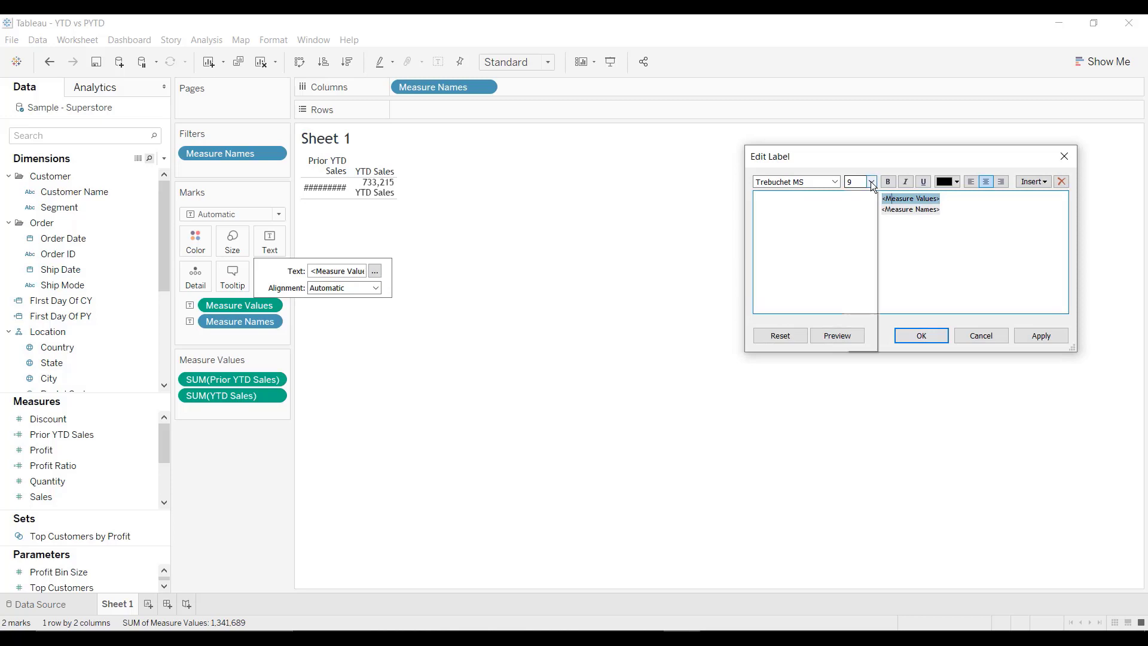
pyautogui.click(855, 279)
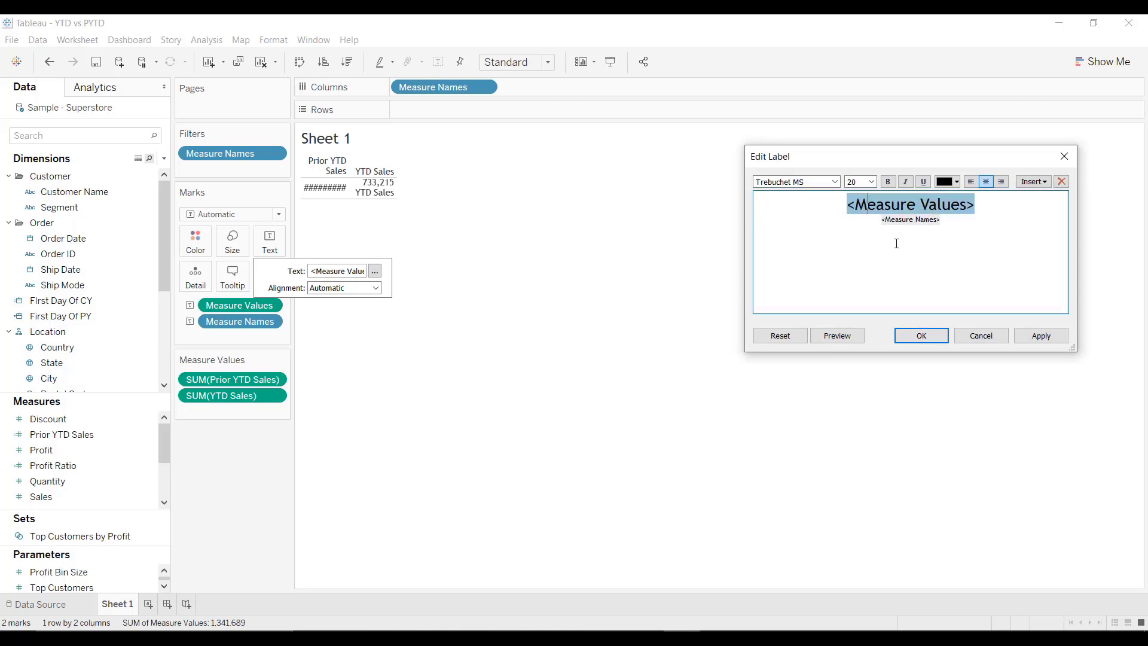
pyautogui.click(888, 181)
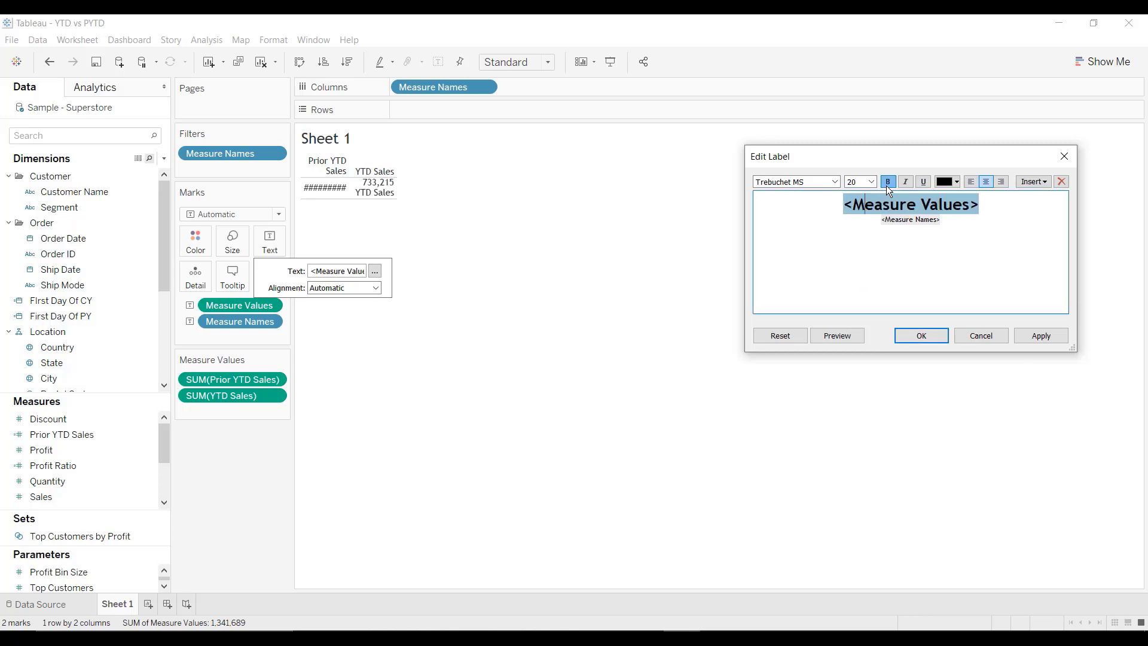
# Step: Format the Measure Names line of the label as size 8 light gray, accept the label, and widen the table columns
pyautogui.doubleClick(895, 219)
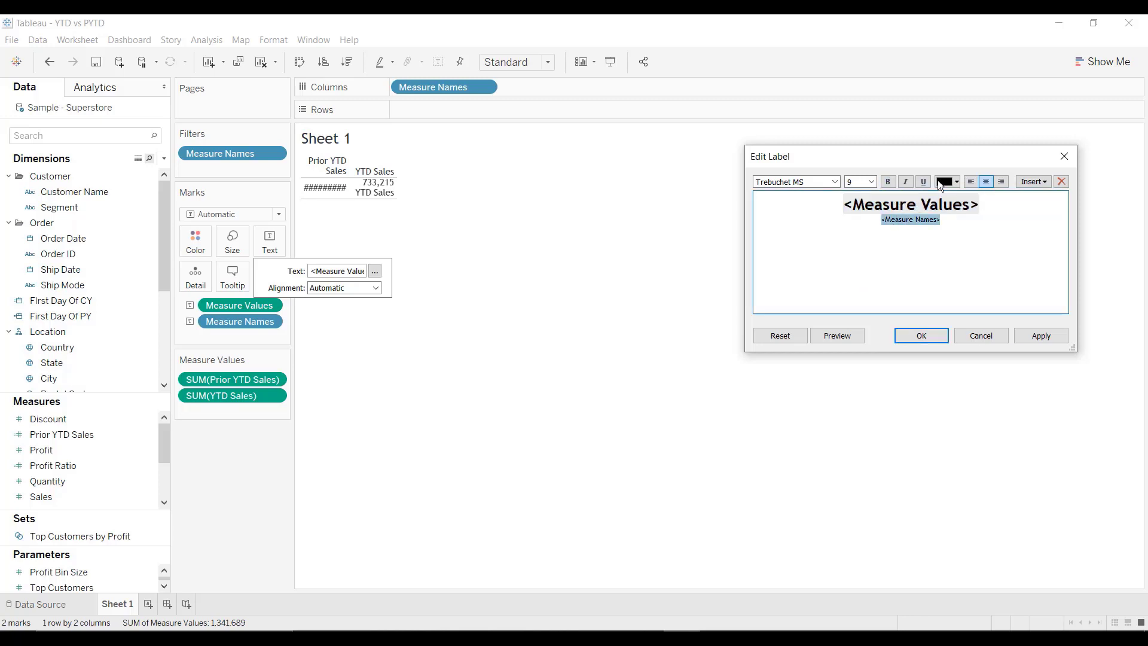
pyautogui.click(860, 182)
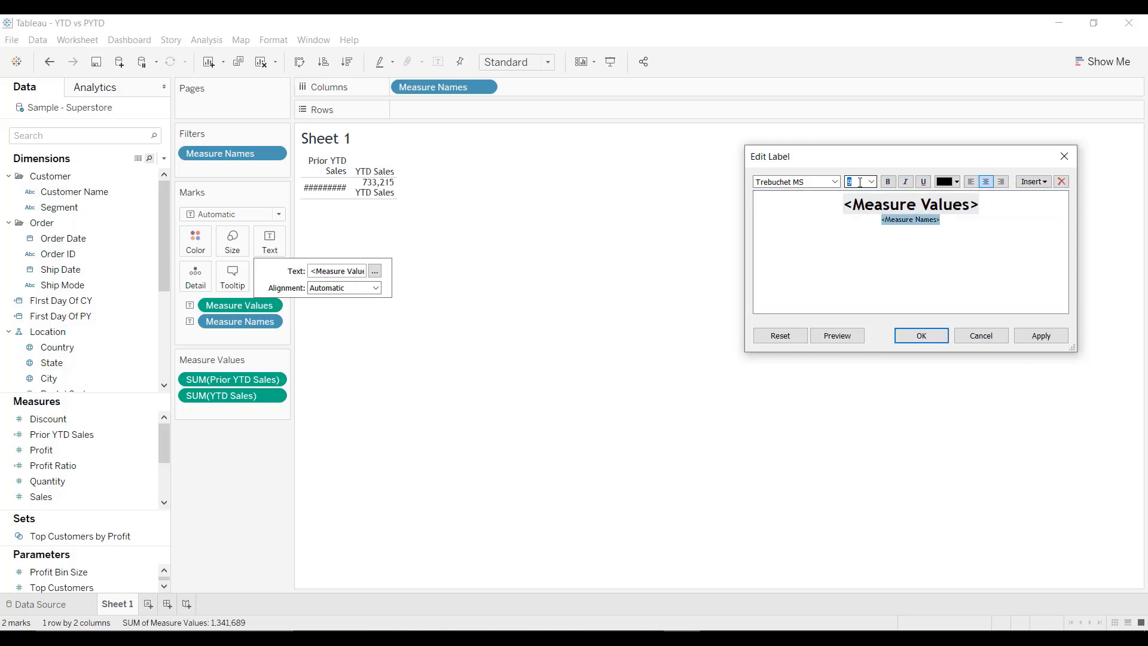
pyautogui.click(949, 179)
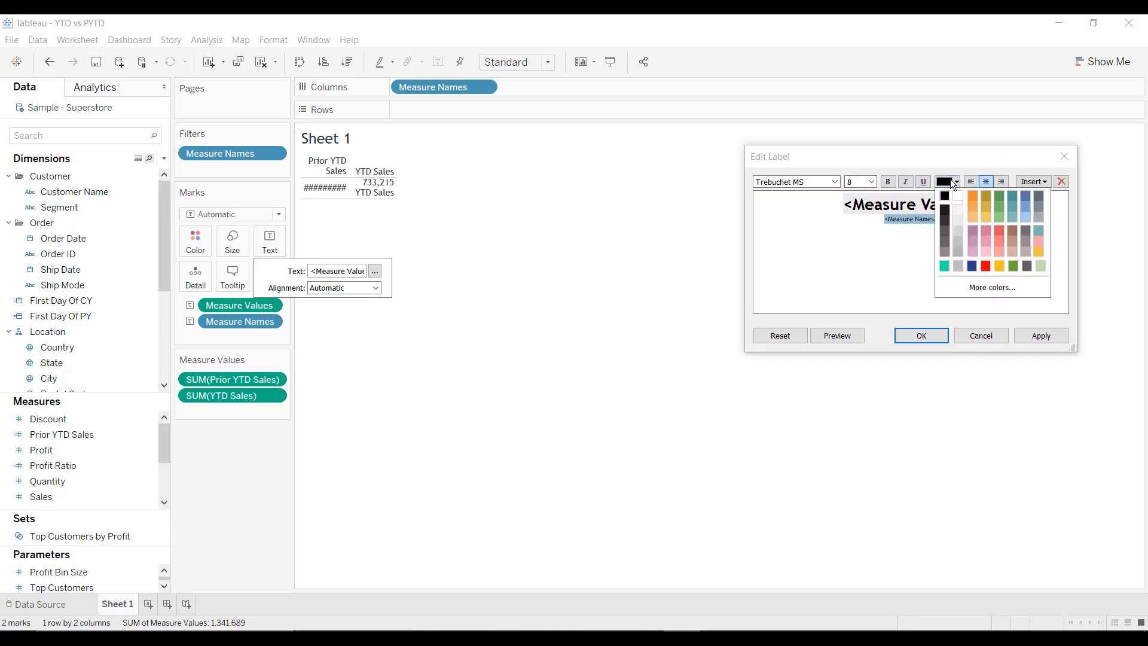
pyautogui.click(957, 252)
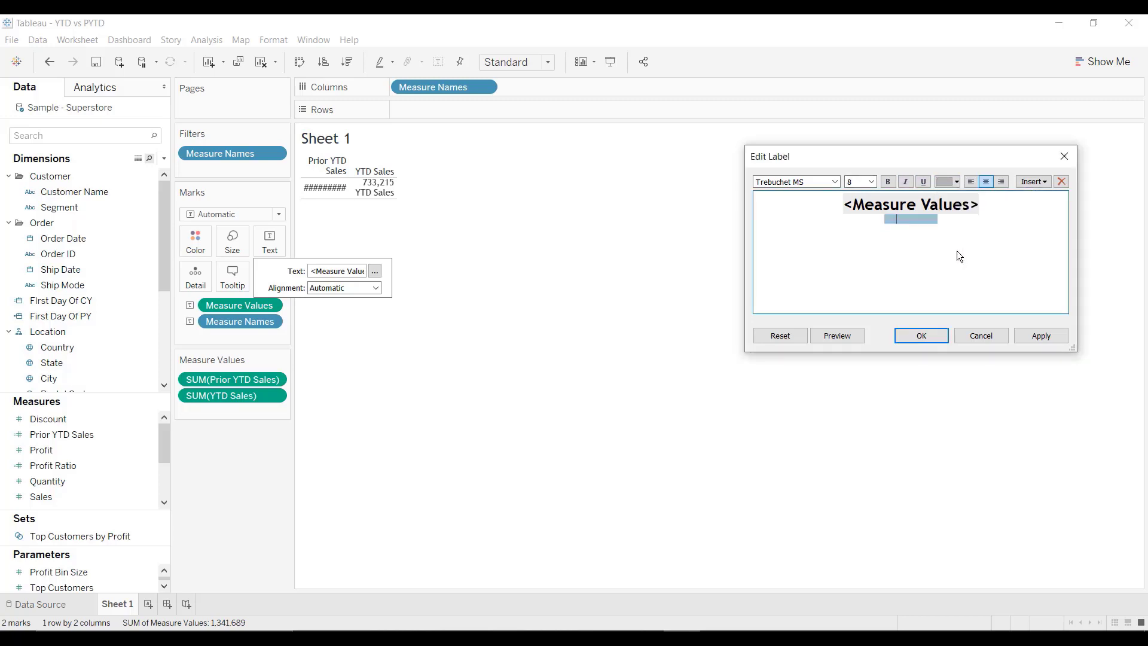
pyautogui.click(1040, 336)
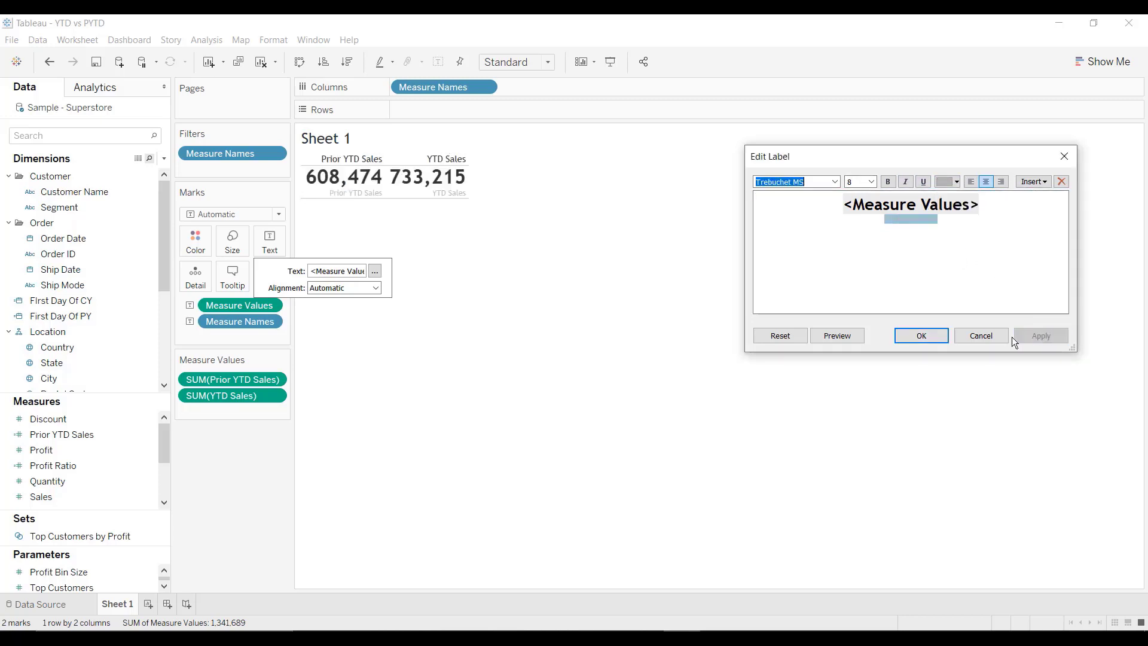
pyautogui.click(919, 338)
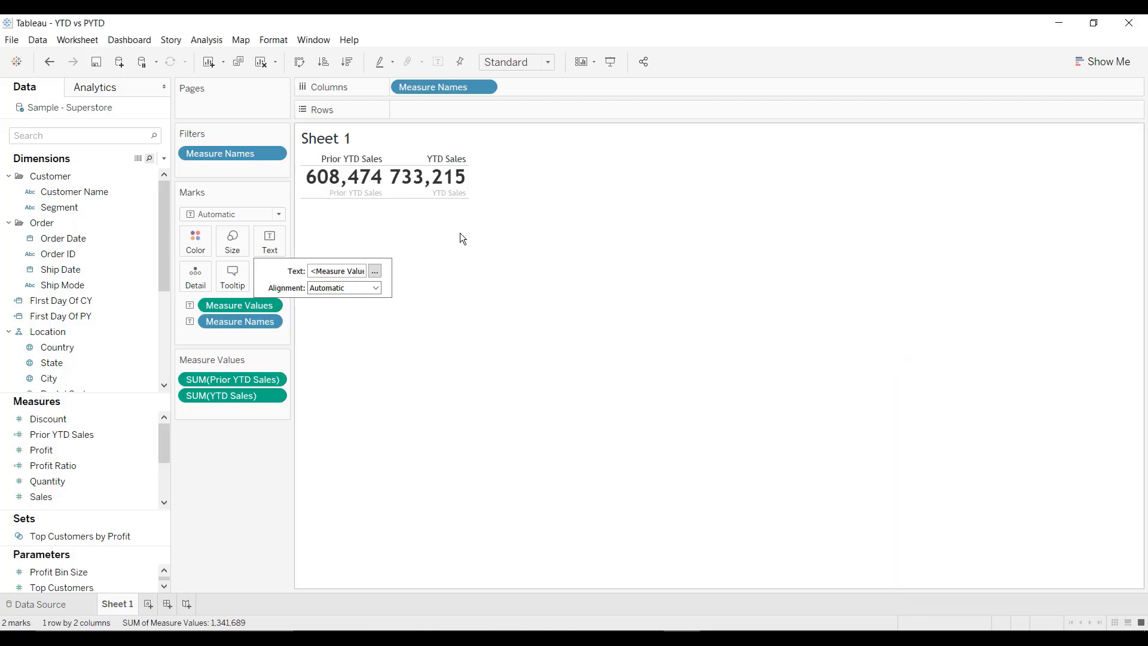
pyautogui.click(386, 159)
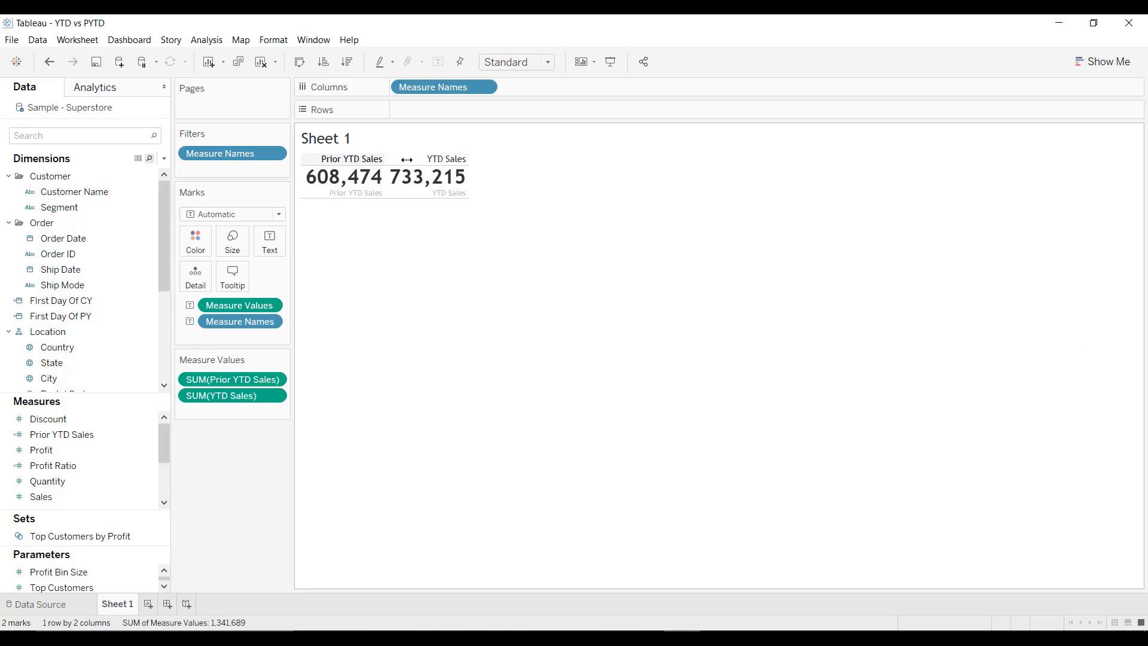
pyautogui.moveTo(407, 160); pyautogui.dragTo(410, 159)
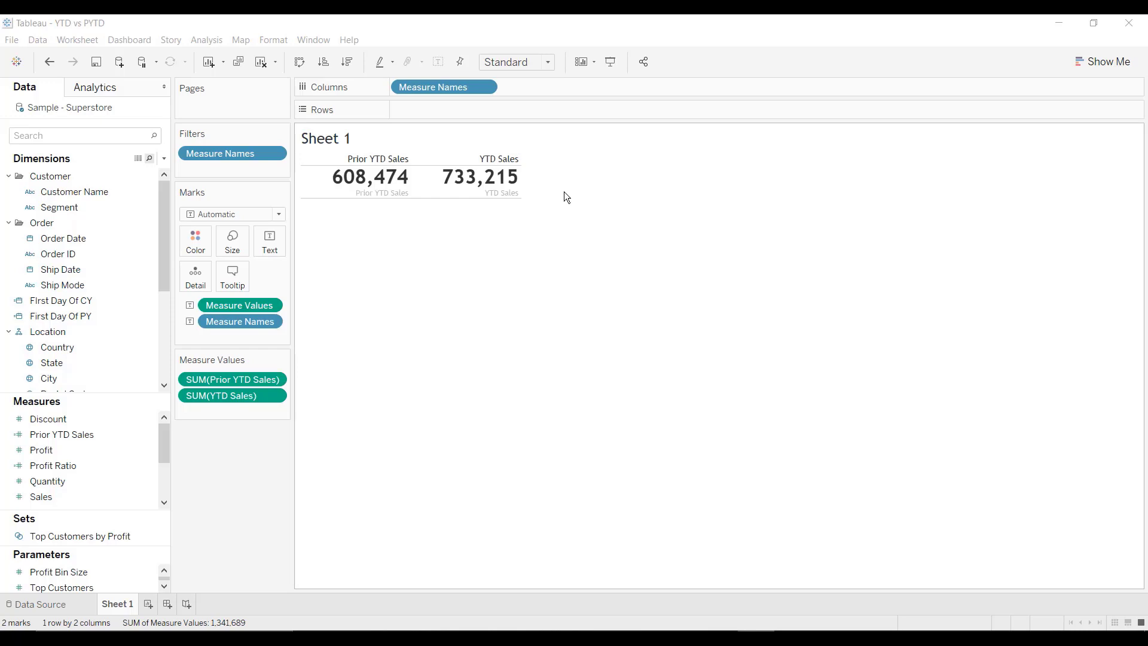
# Step: Create a calculated field YOY as SUM([YTD Sales])-SUM([Prior YTD Sales]) and add it after YTD Sales in the measure values
pyautogui.click(165, 160)
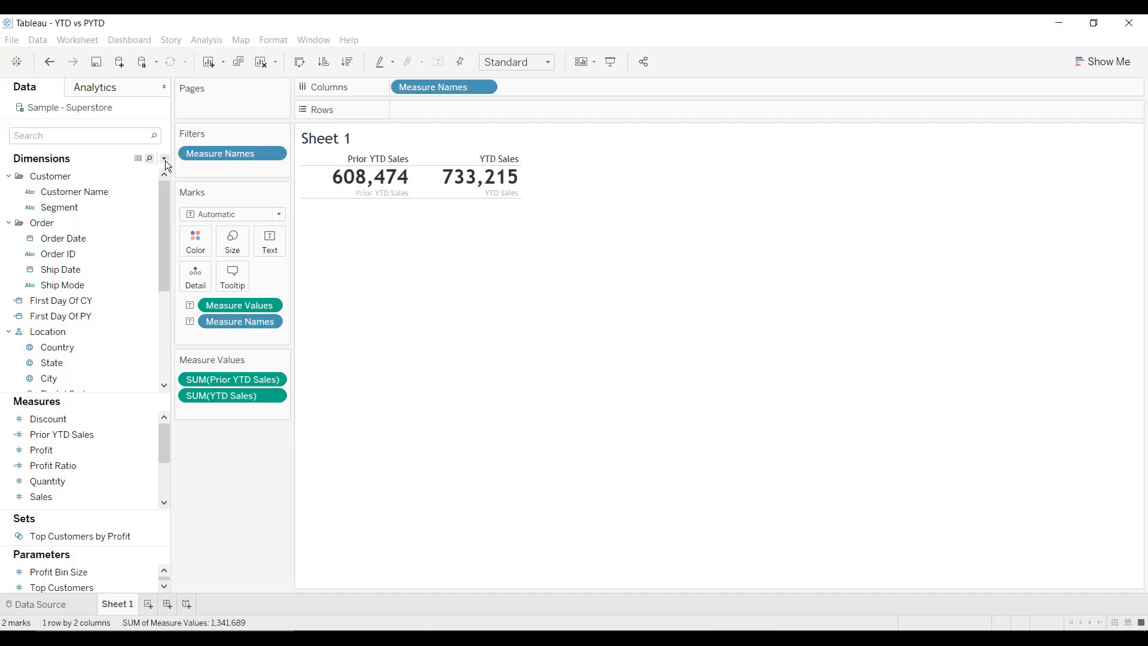
pyautogui.click(145, 173)
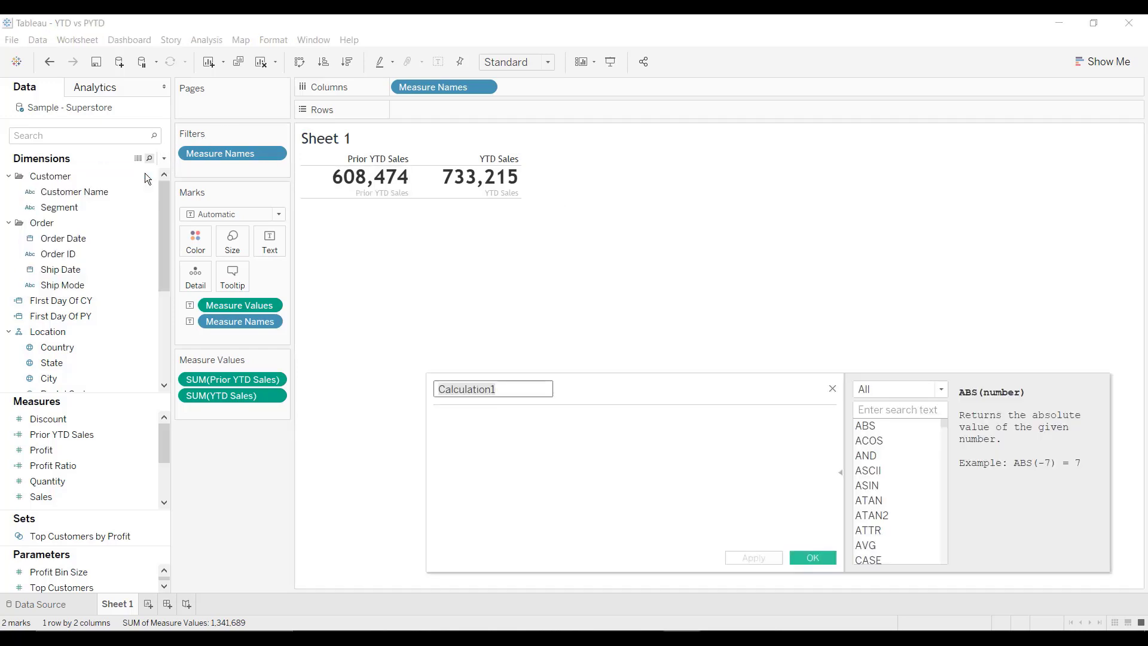
pyautogui.write('YOY')
pyautogui.press('Tab')
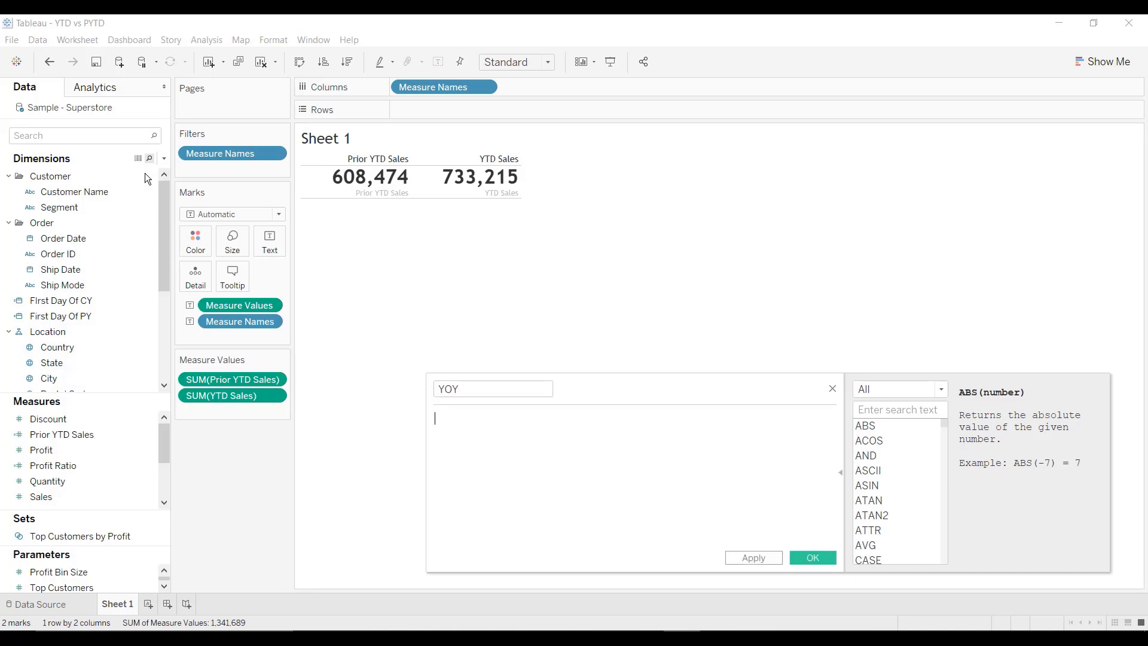
pyautogui.write('s')
pyautogui.press('BackSpace')
pyautogui.moveTo(197, 396); pyautogui.dragTo(480, 424)
pyautogui.write('-')
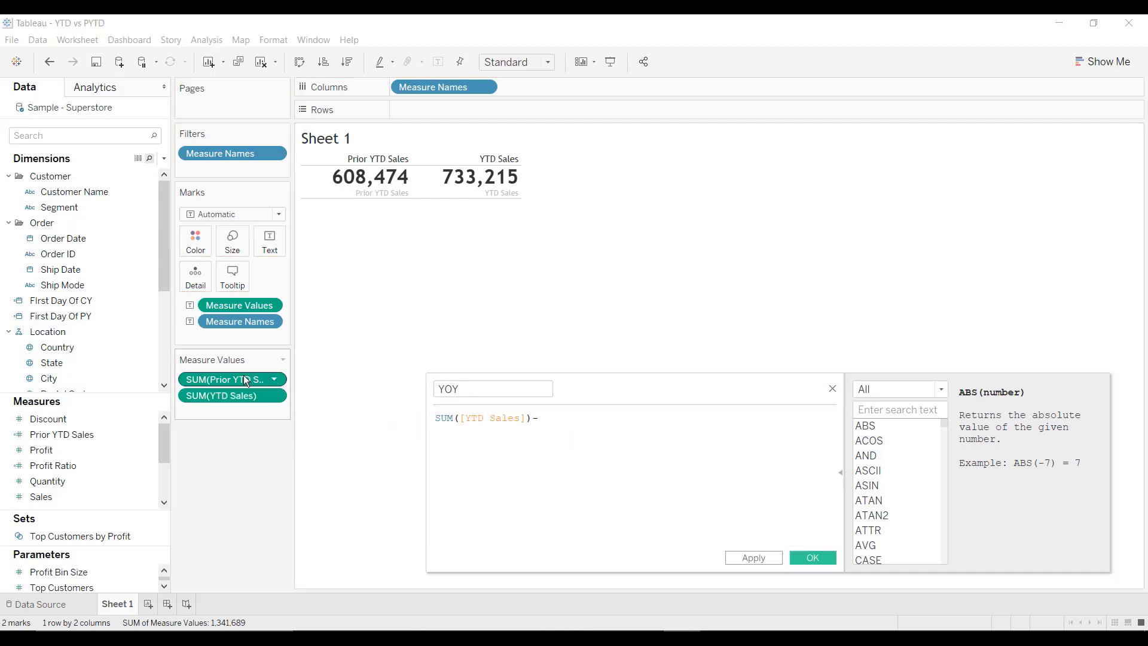
pyautogui.moveTo(245, 380); pyautogui.dragTo(623, 428)
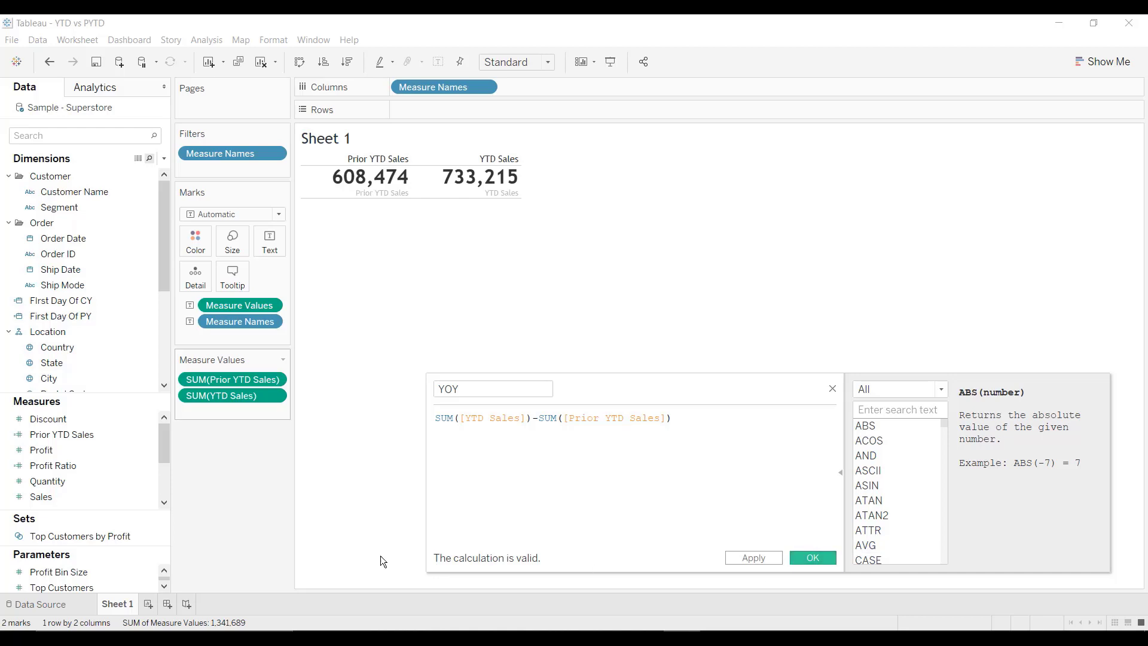
pyautogui.moveTo(72, 499); pyautogui.dragTo(227, 413)
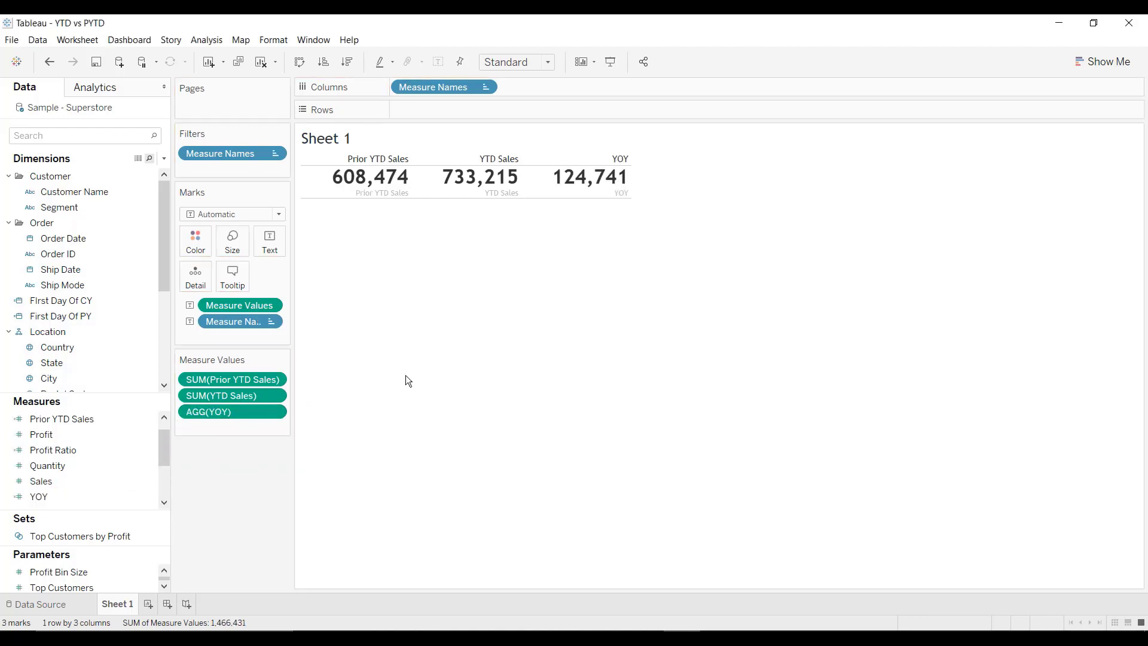
# Step: Create a calculated field %YOY with the formula [YOY]/SUM([Prior YTD Sales])
pyautogui.click(164, 159)
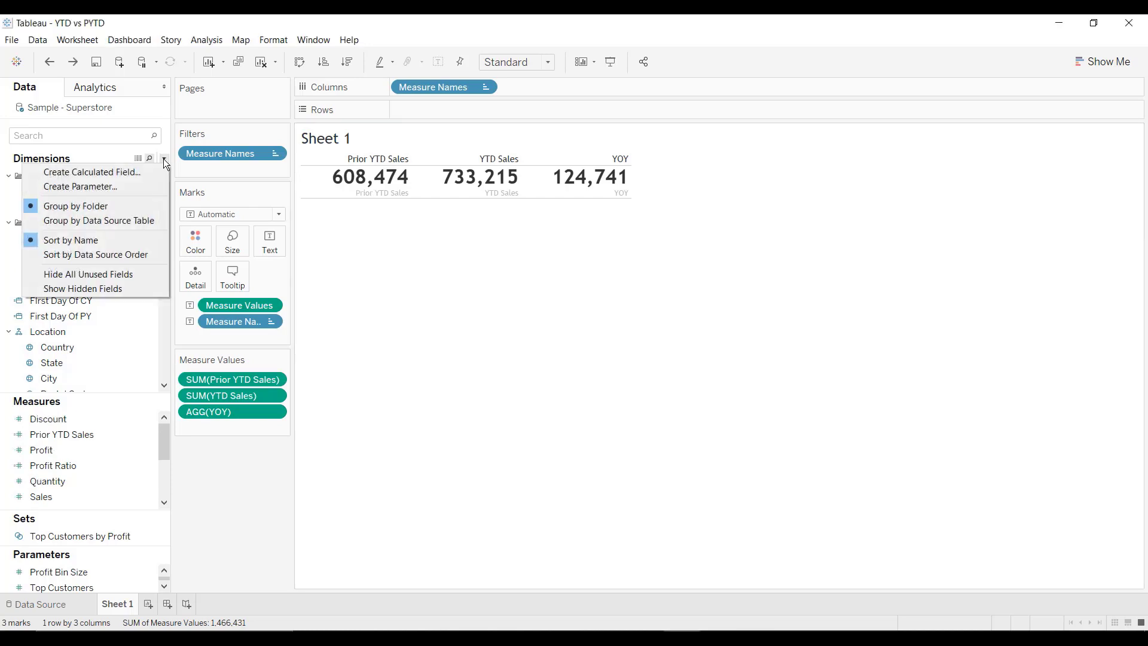
pyautogui.click(125, 176)
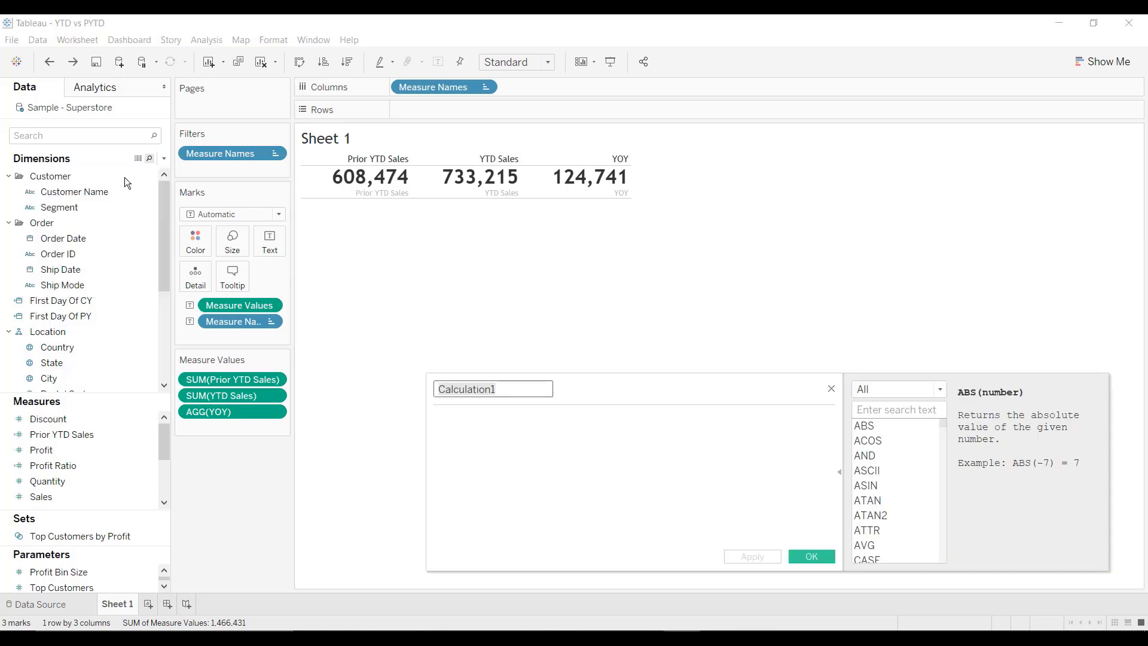
pyautogui.write('%YOY')
pyautogui.press('Tab')
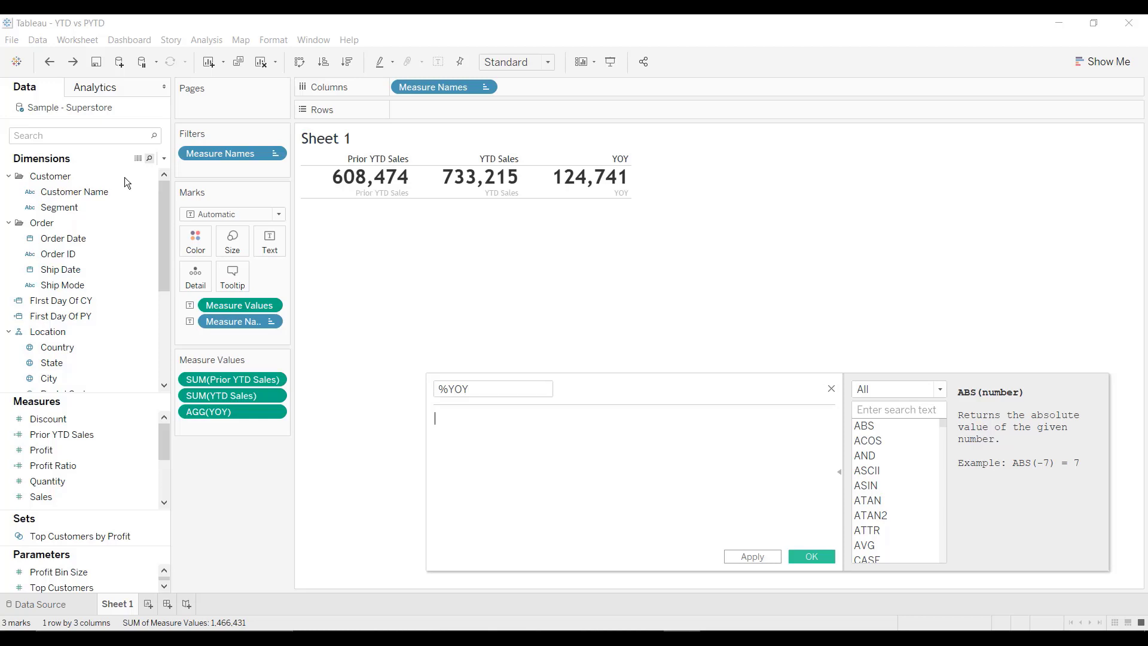
pyautogui.write('[YOY]/')
pyautogui.moveTo(203, 377); pyautogui.dragTo(500, 417)
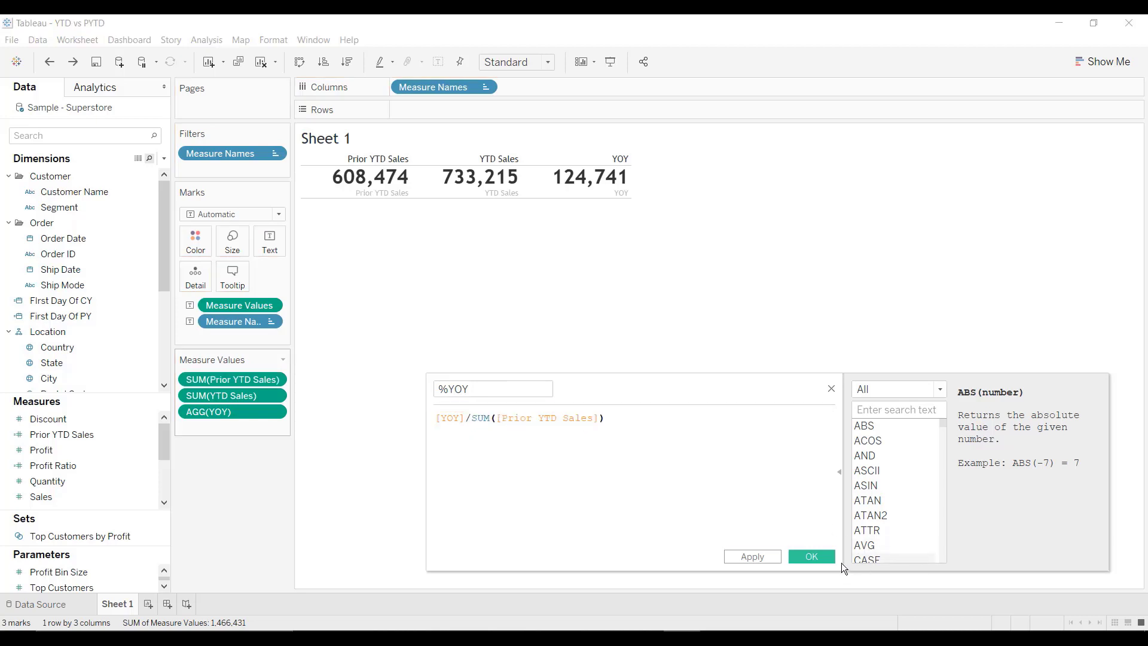
pyautogui.click(815, 558)
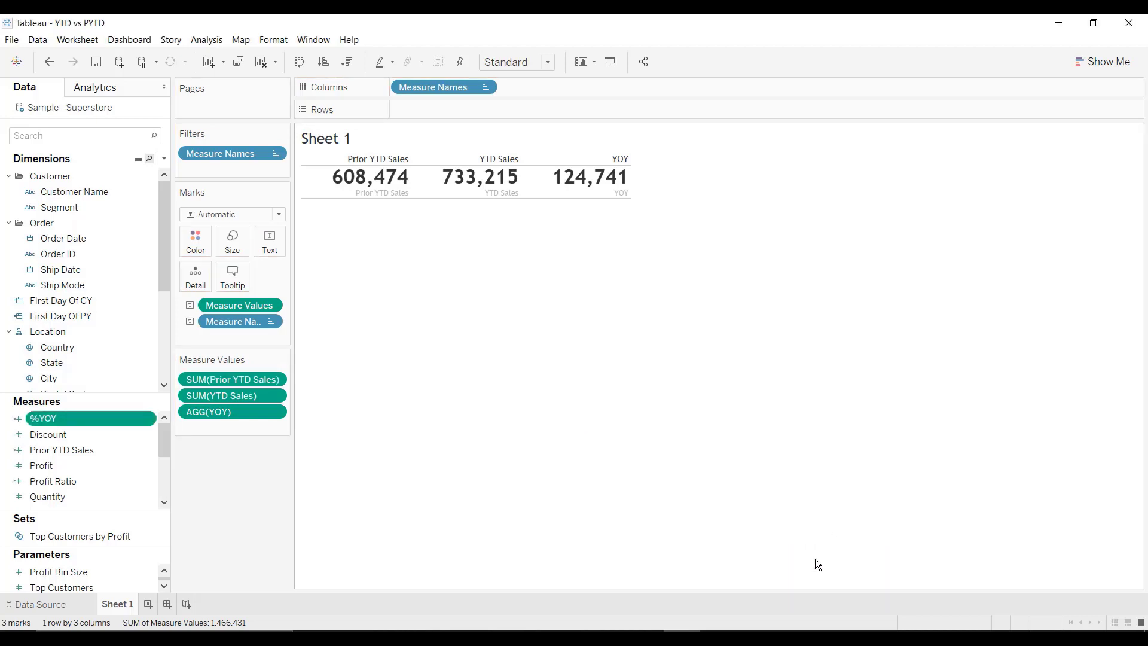
# Step: Set the default number format of %YOY to Percentage with one decimal place and add it after YOY in the measure values
pyautogui.rightClick(115, 419)
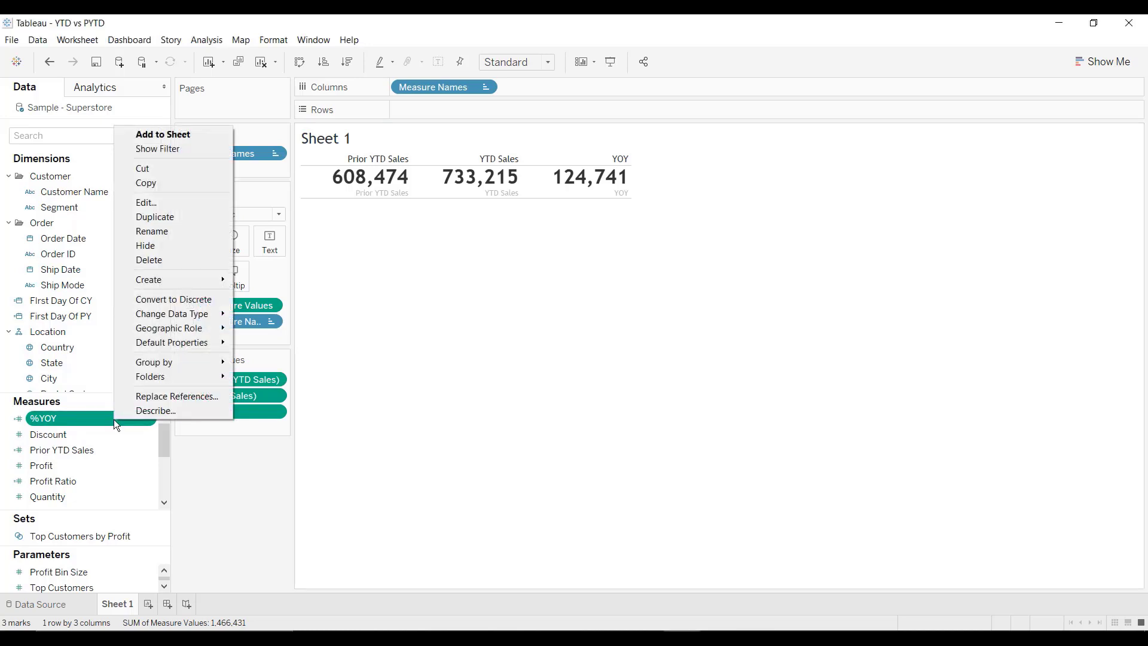
pyautogui.moveTo(179, 343)
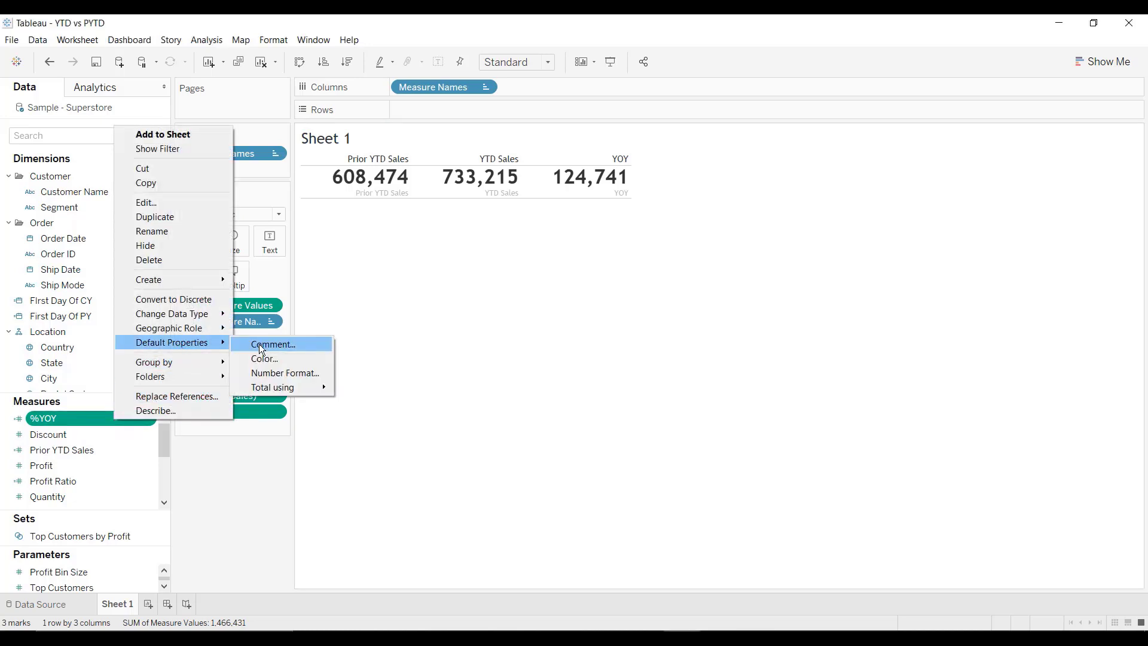
pyautogui.click(270, 369)
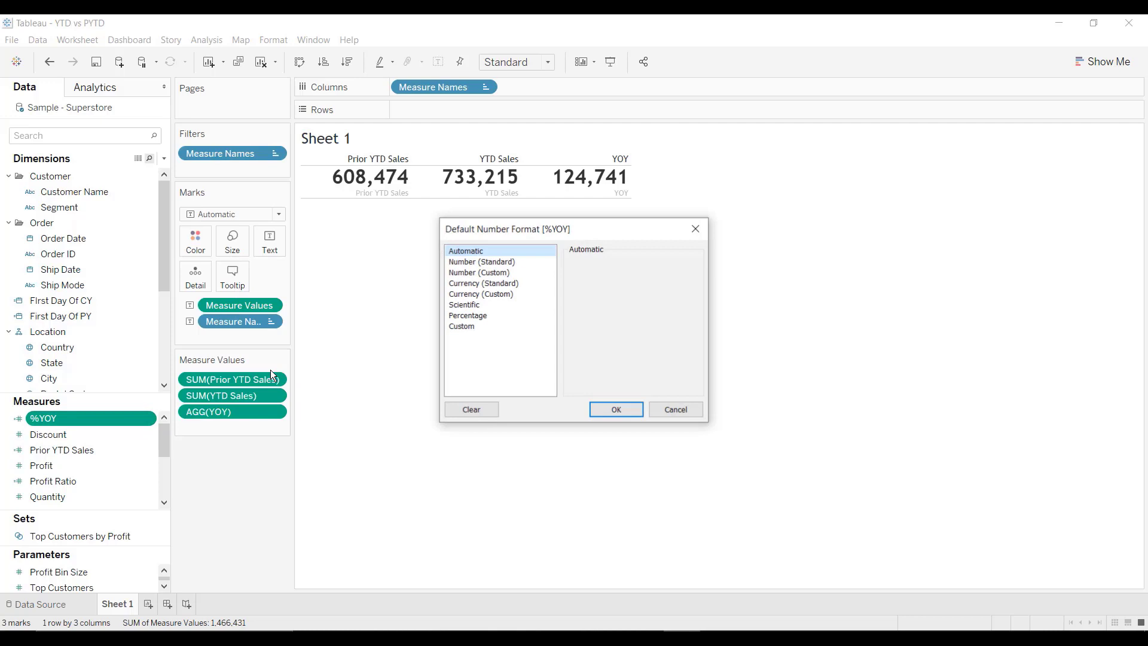
pyautogui.click(471, 317)
pyautogui.click(586, 277)
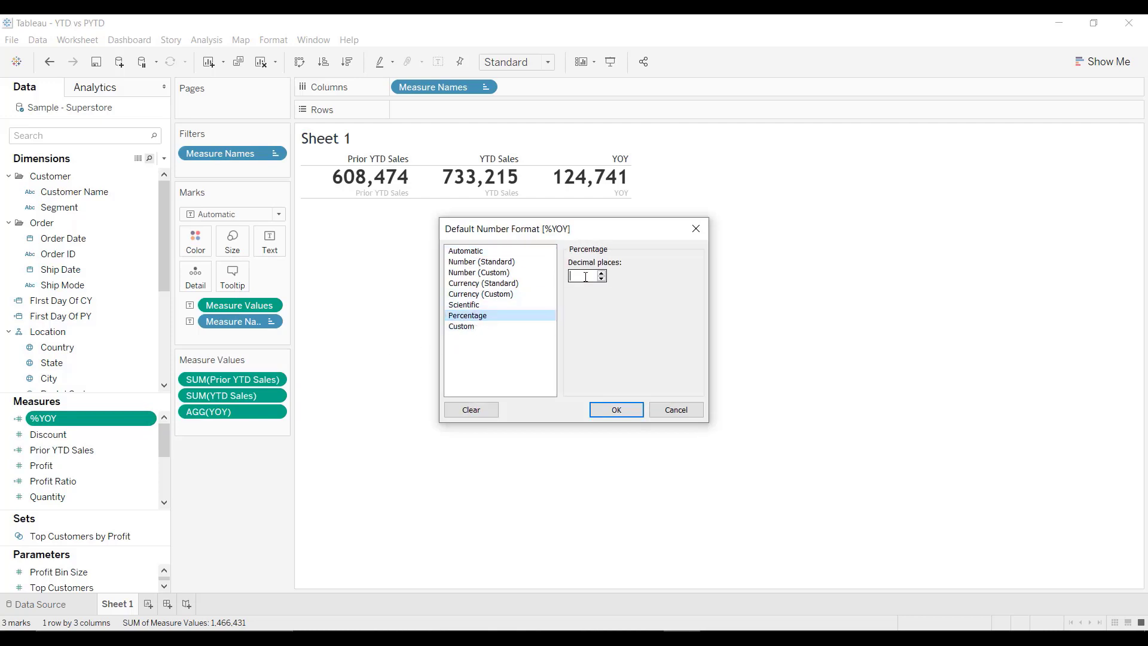
pyautogui.click(615, 409)
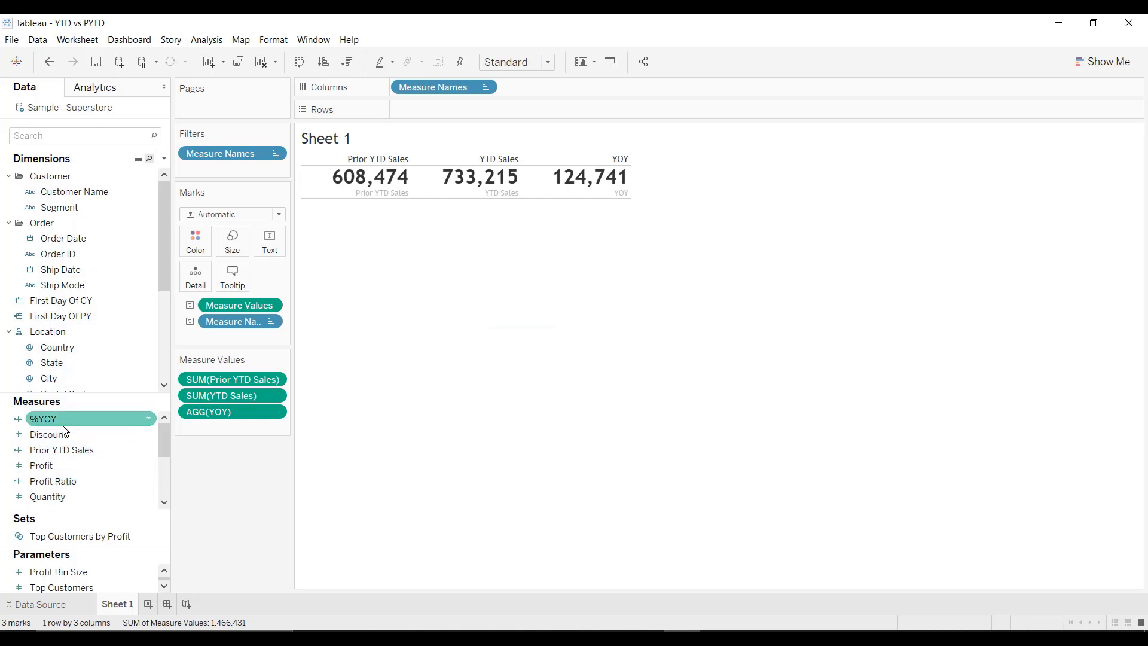
pyautogui.moveTo(62, 426); pyautogui.dragTo(231, 433)
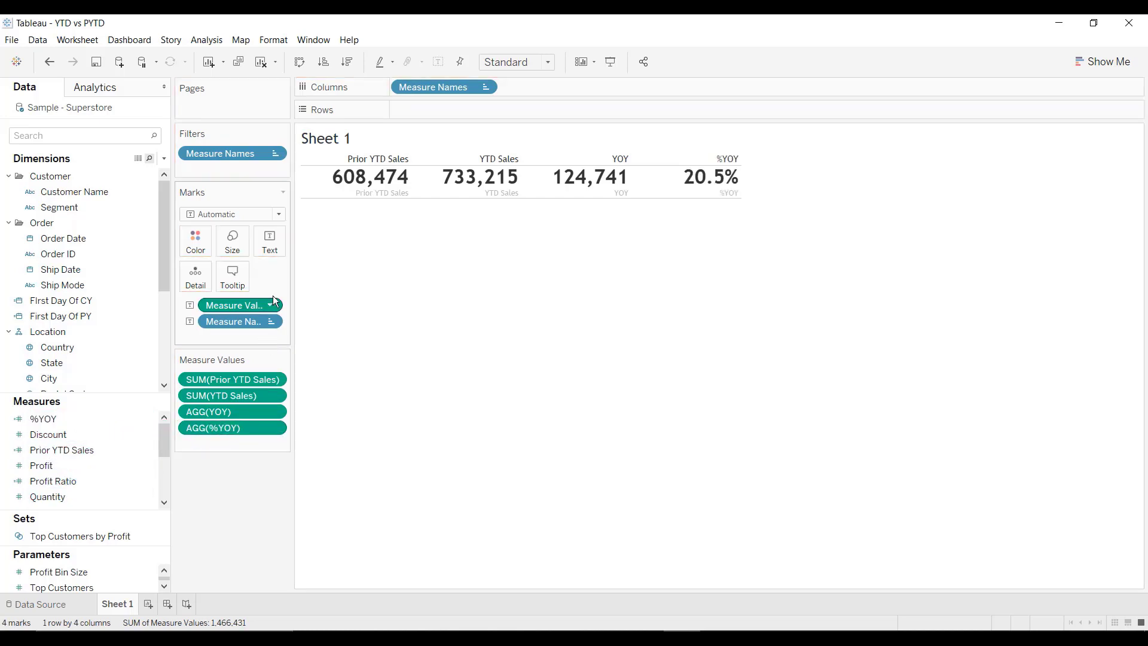
# Step: Align the label text to horizontal center and vertical middle, and set the view to Fit Width
pyautogui.click(277, 249)
pyautogui.click(349, 288)
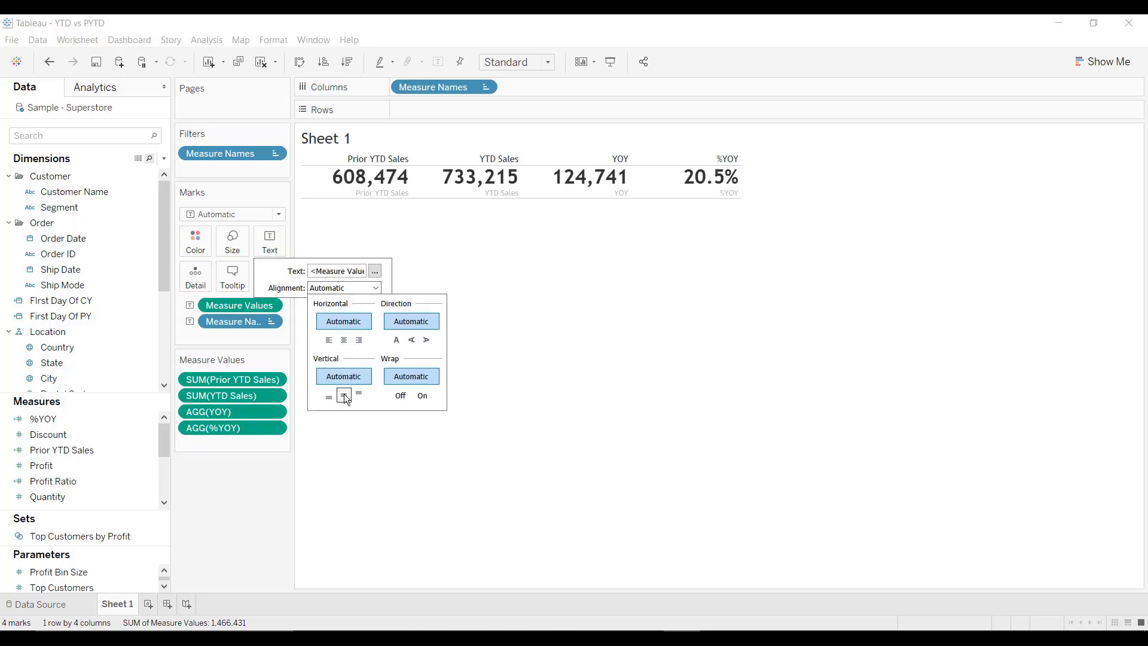
pyautogui.click(344, 395)
pyautogui.click(338, 288)
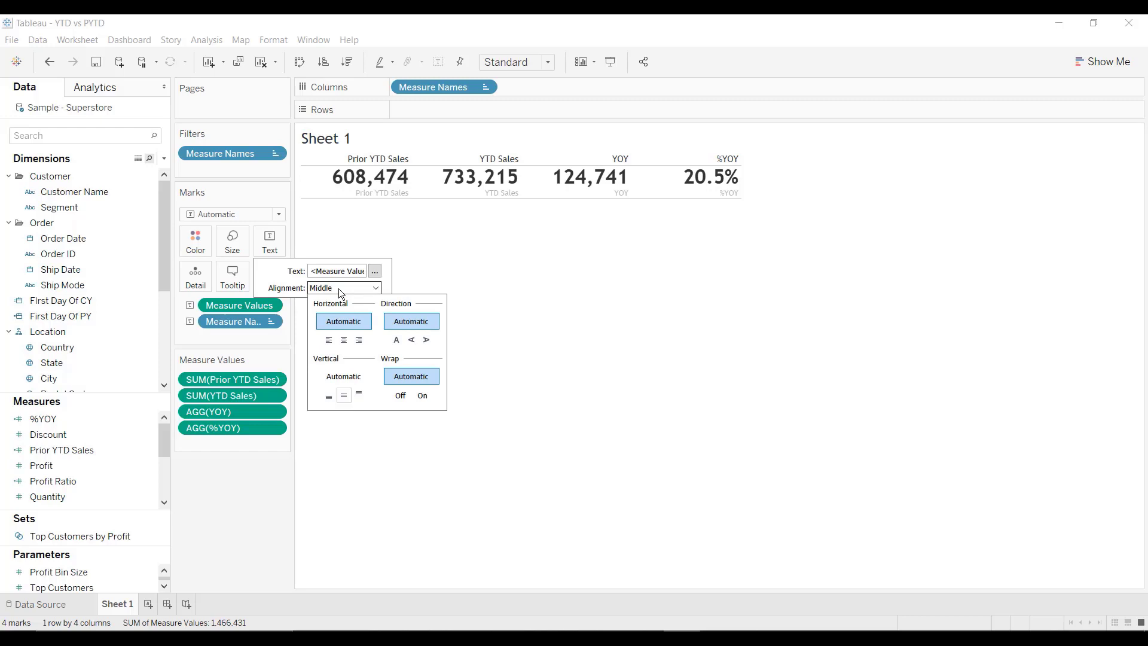
pyautogui.click(343, 338)
pyautogui.click(533, 62)
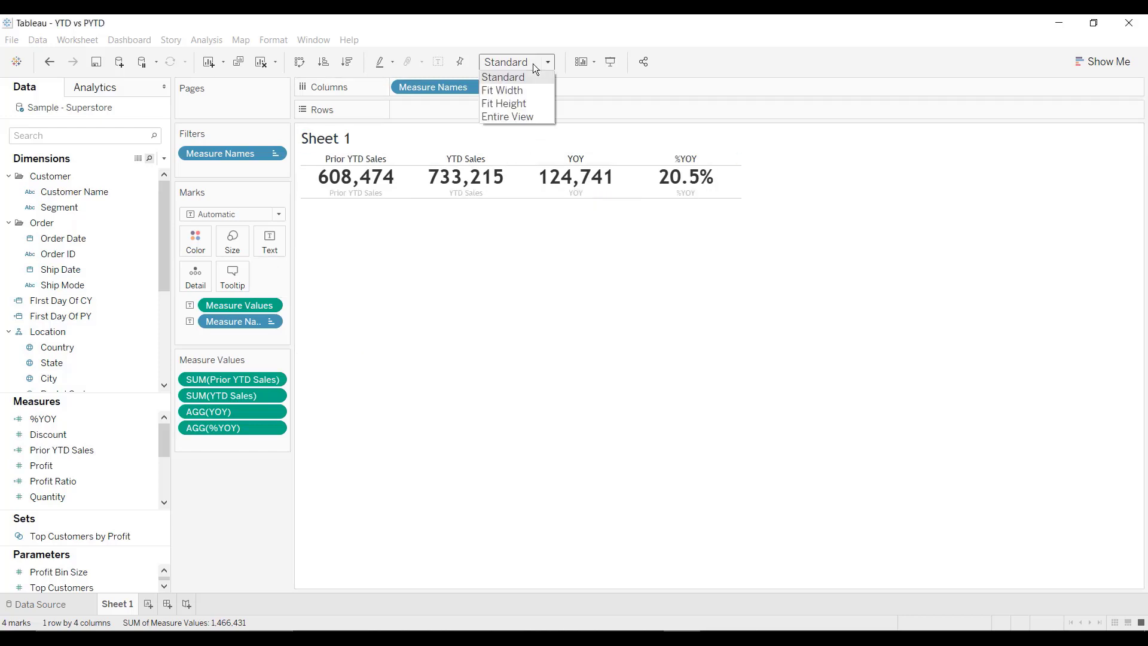
pyautogui.click(524, 91)
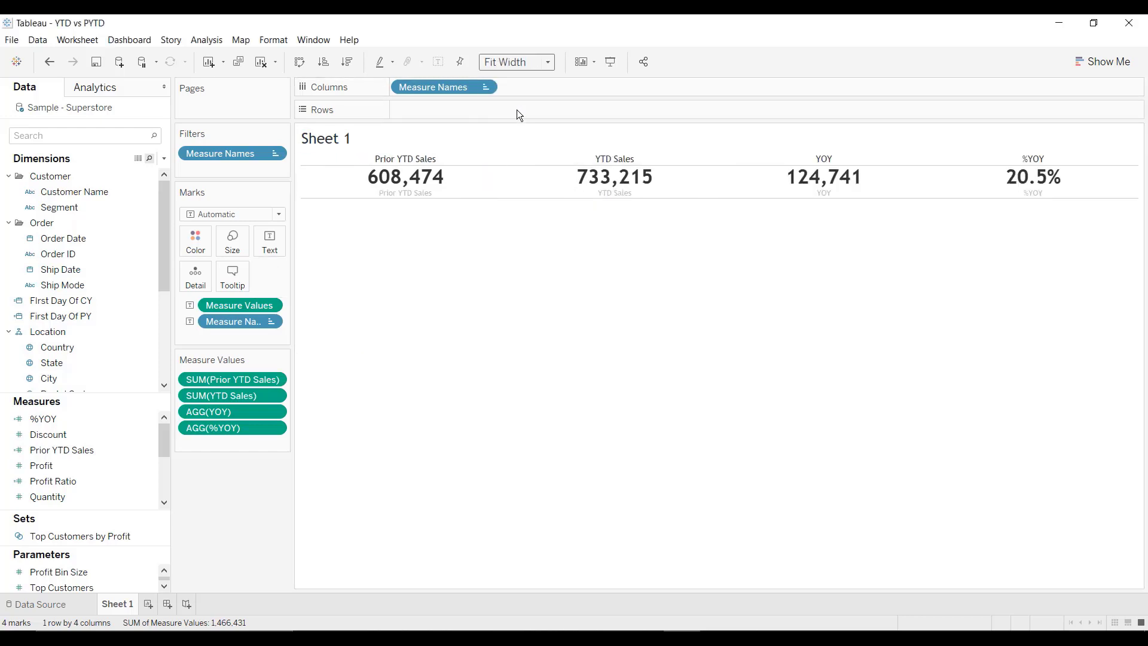
# Step: Hide the measure name headers above the table columns
pyautogui.click(446, 157)
pyautogui.rightClick(447, 157)
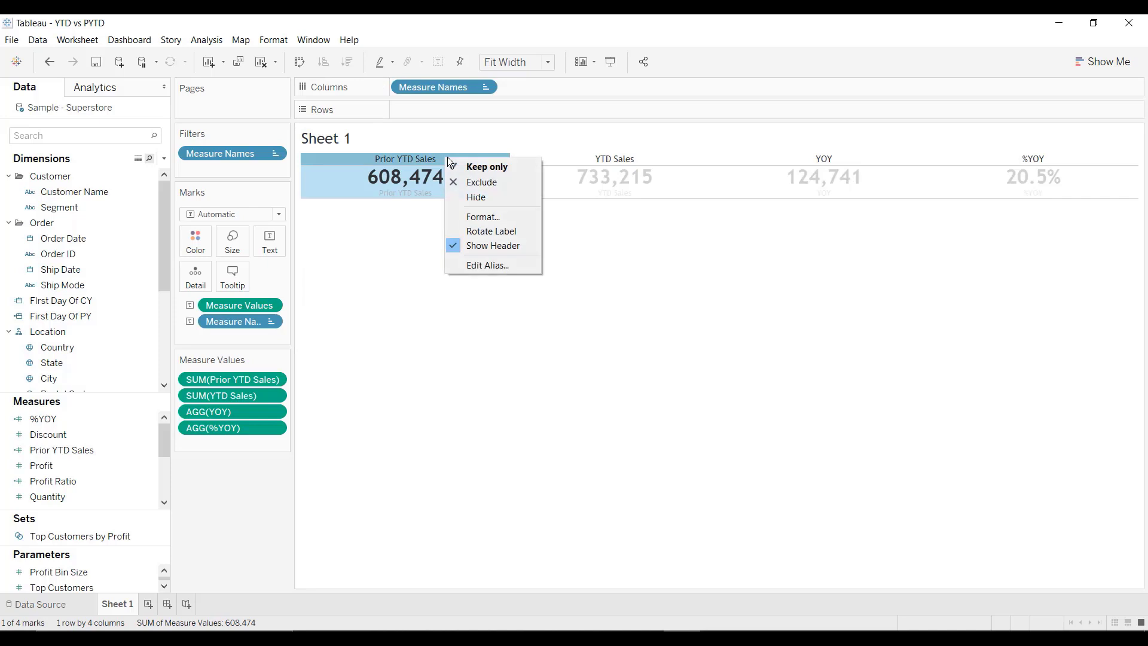
pyautogui.click(478, 243)
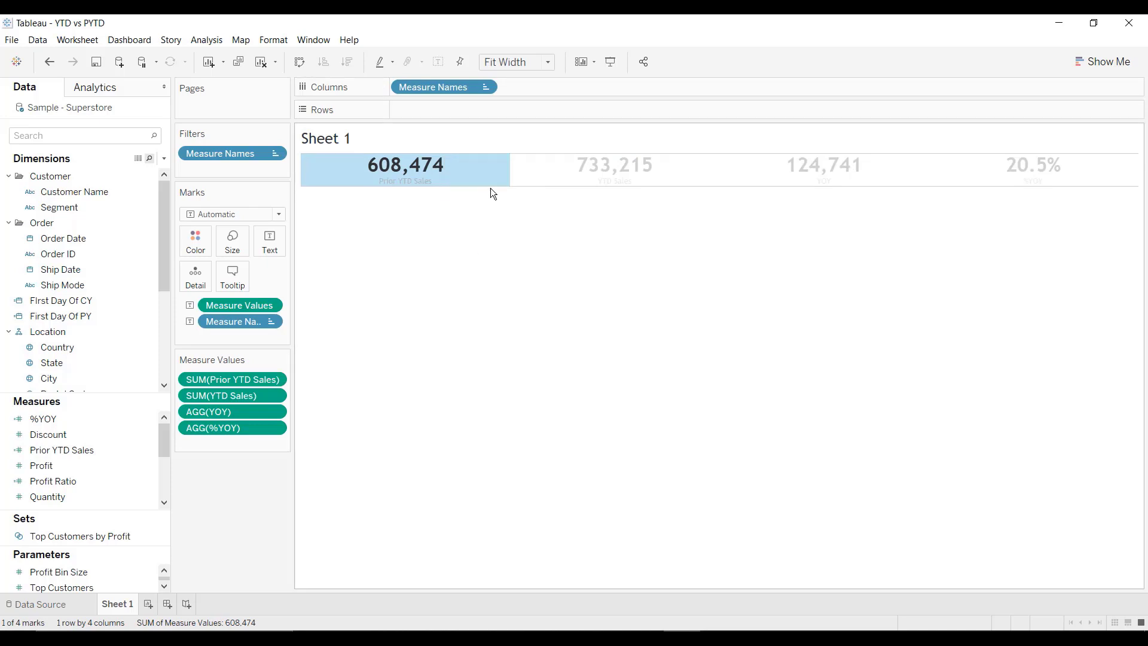
# Step: Format the table's row borders by setting the Row Divider for the pane to None
pyautogui.click(492, 193)
pyautogui.rightClick(494, 186)
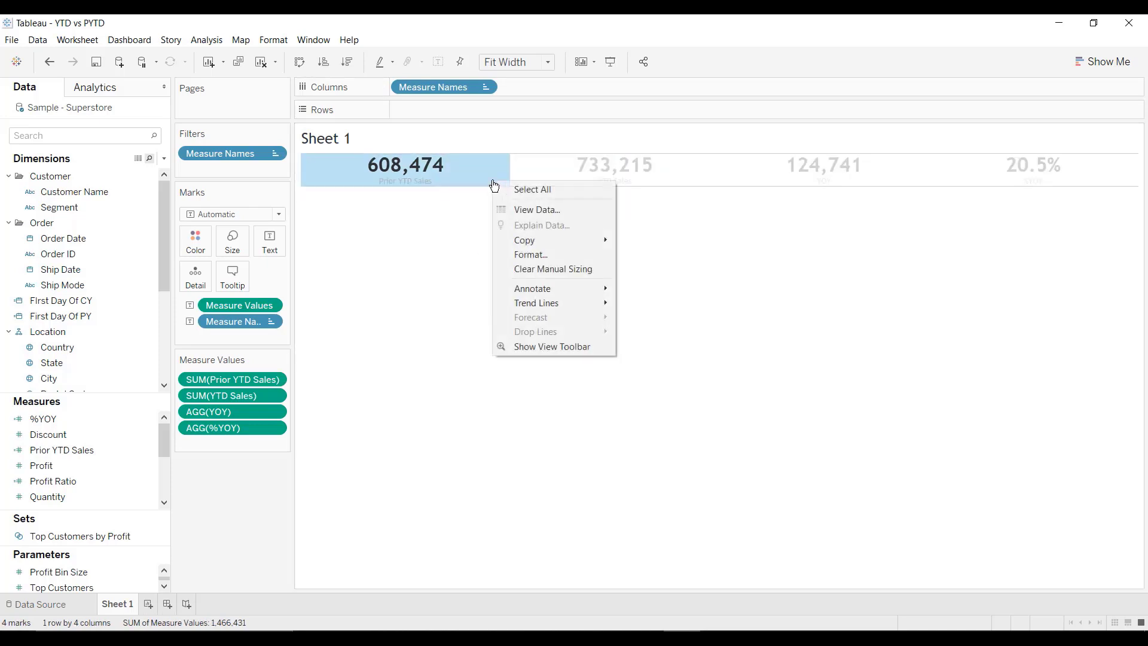
pyautogui.click(529, 254)
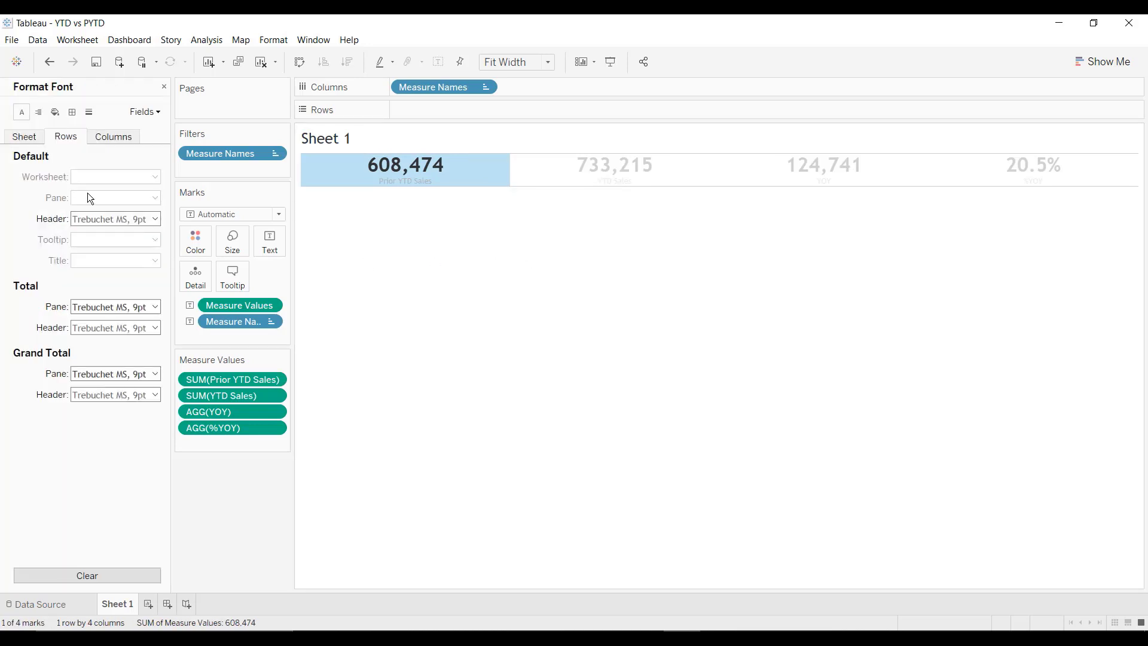
pyautogui.click(74, 113)
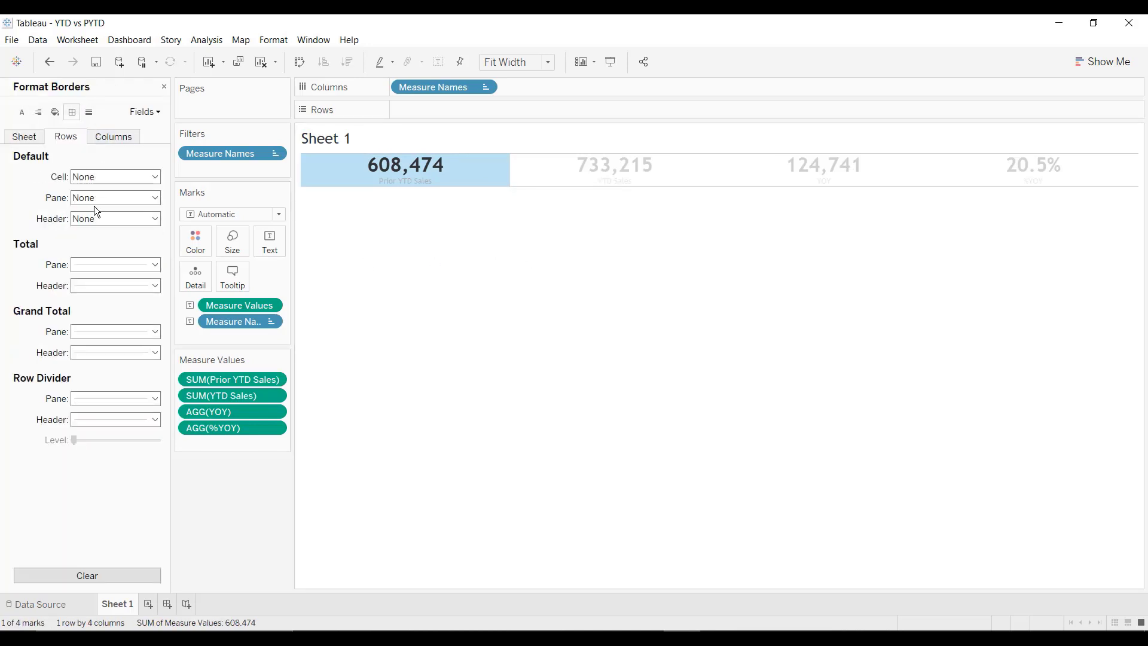
pyautogui.click(100, 404)
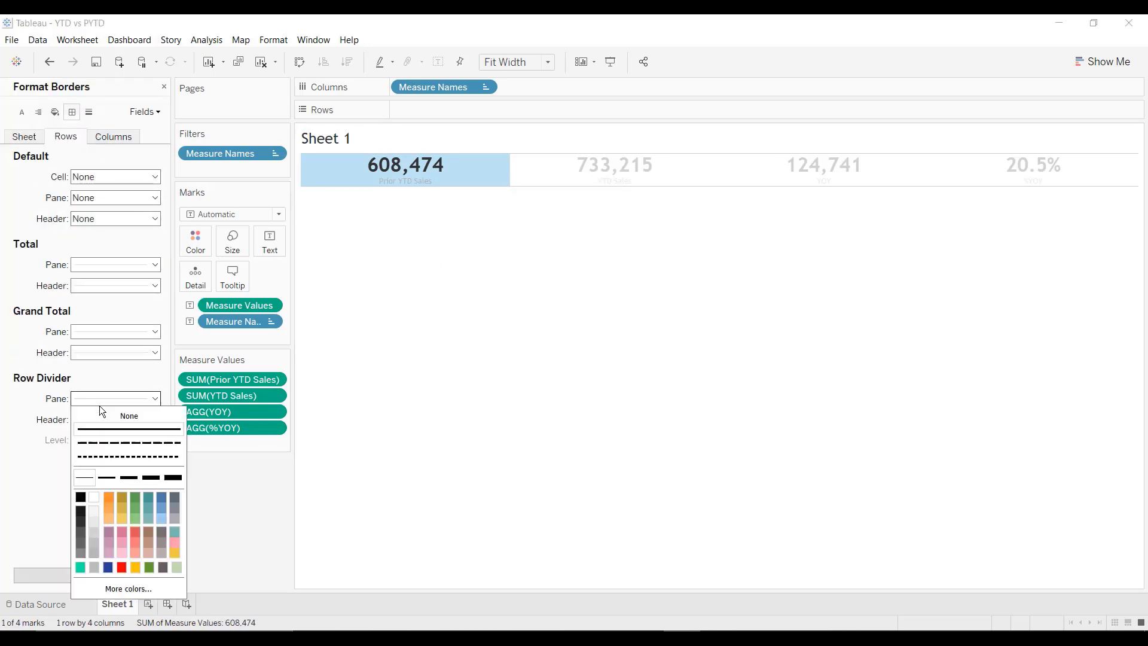
pyautogui.click(2, 447)
pyautogui.click(454, 166)
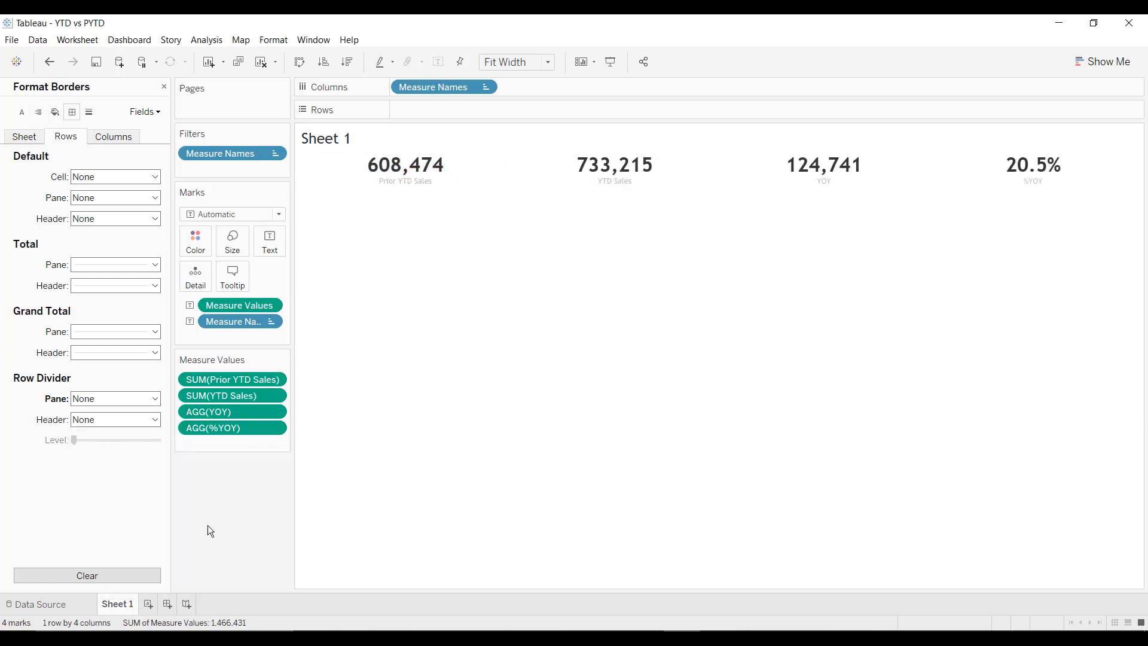
# Step: Rename the worksheet as YTD Summary and add a new worksheet
pyautogui.click(124, 597)
pyautogui.write('YTD Summary')
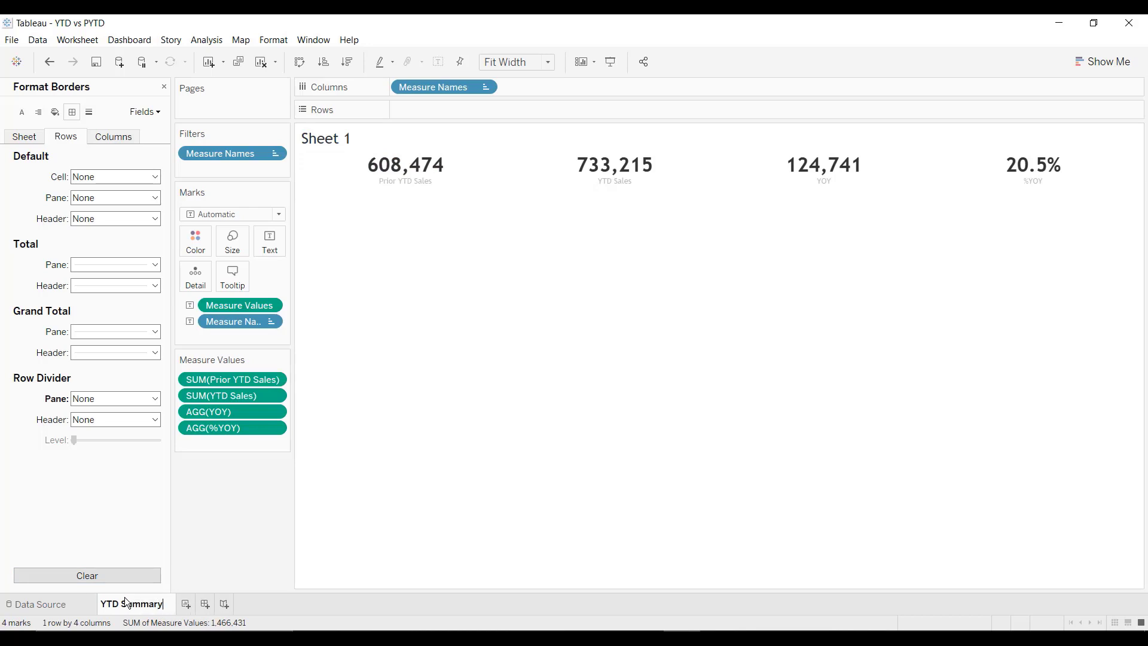
pyautogui.press('Return')
pyautogui.click(173, 604)
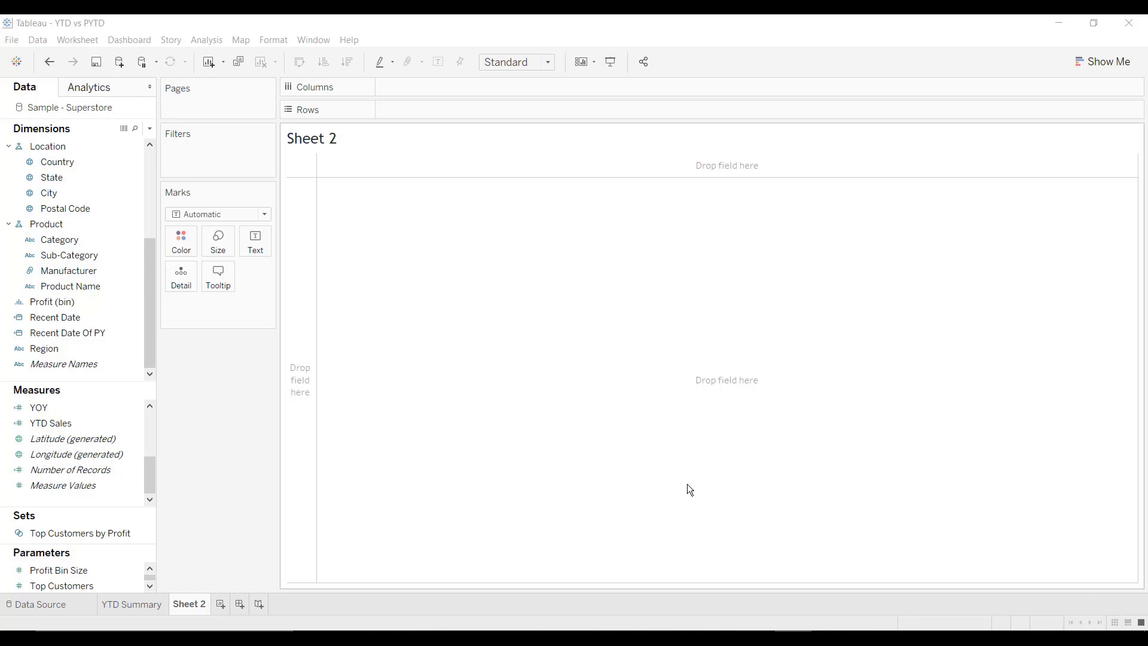
# Step: Place Order Date on Columns and change its date level to discrete Month
pyautogui.click(83, 270)
pyautogui.scroll(3, 82, 266)
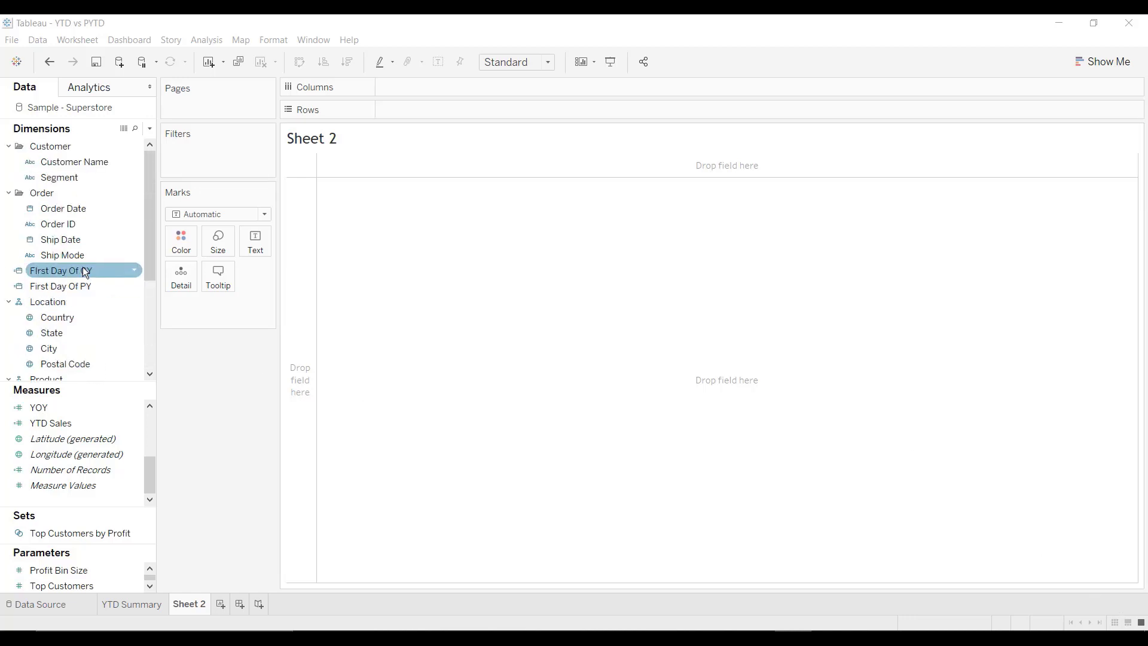
pyautogui.click(71, 208)
pyautogui.moveTo(66, 215); pyautogui.dragTo(478, 95)
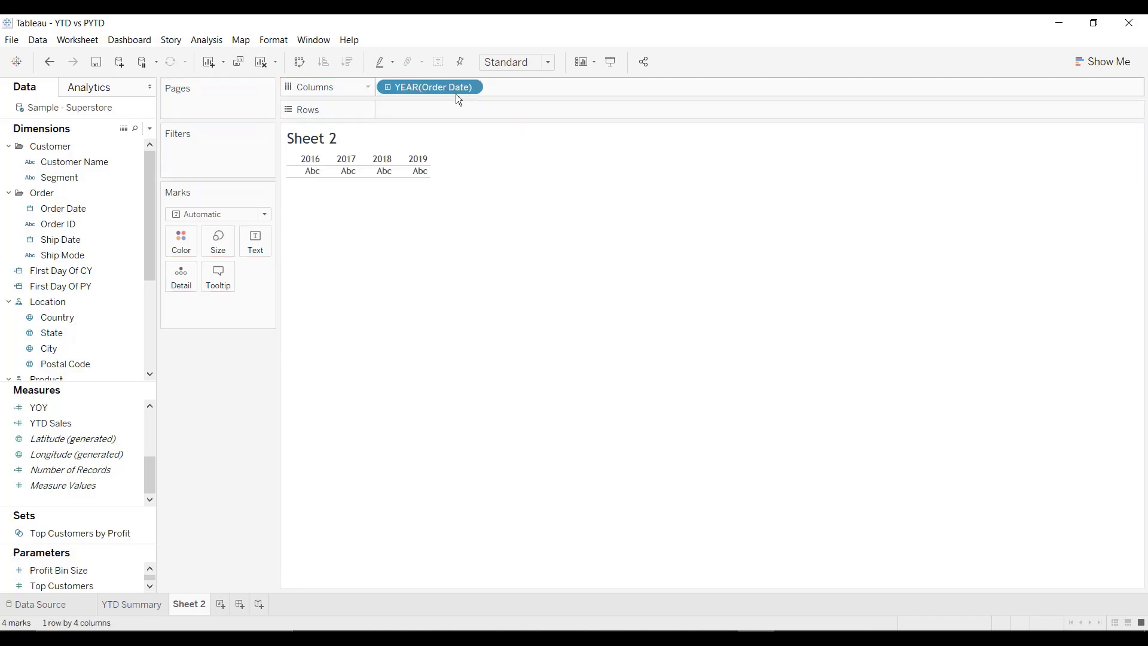
pyautogui.rightClick(454, 89)
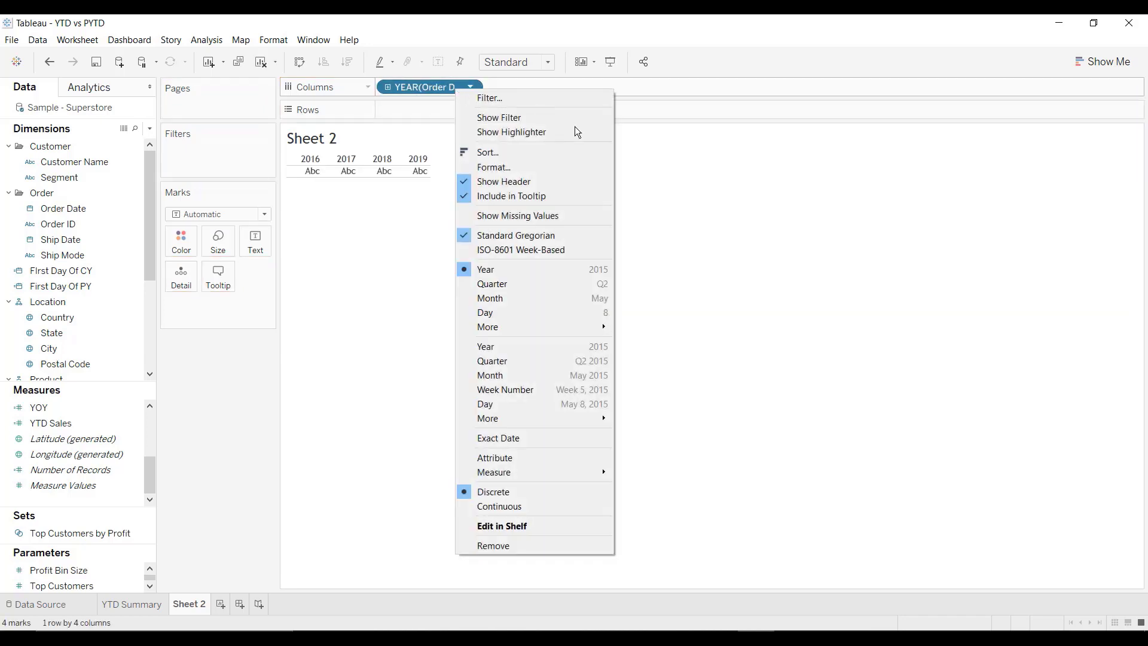
pyautogui.click(507, 297)
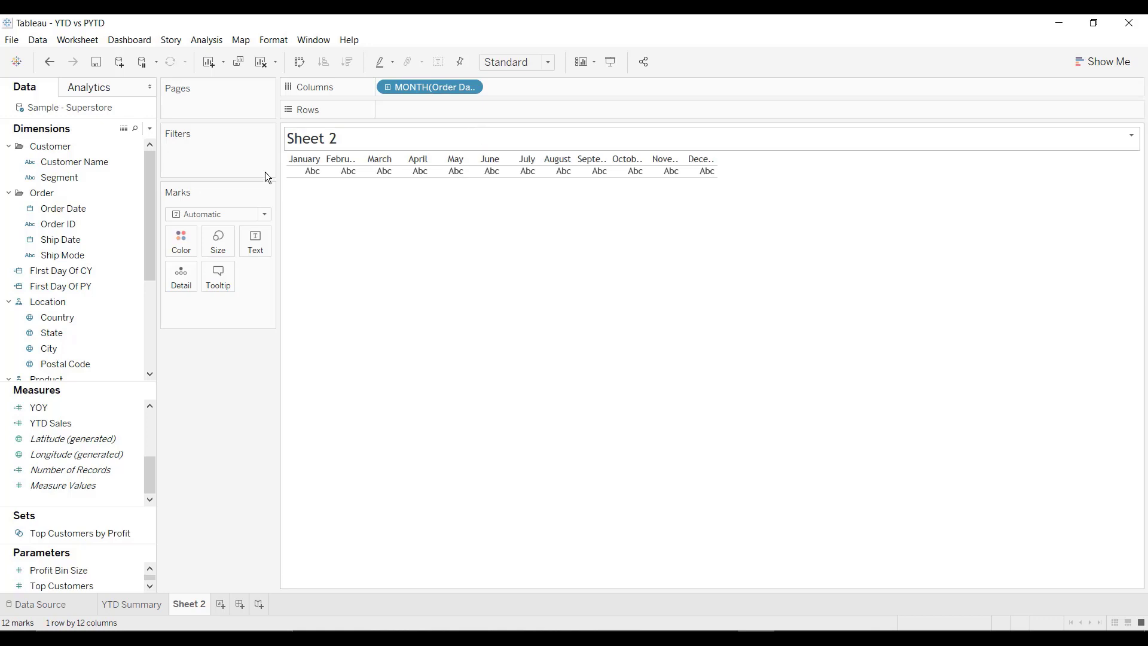
# Step: Filter the new sheet by Measure Names, keeping only Prior YTD Sales and YTD Sales
pyautogui.scroll(-5, 57, 344)
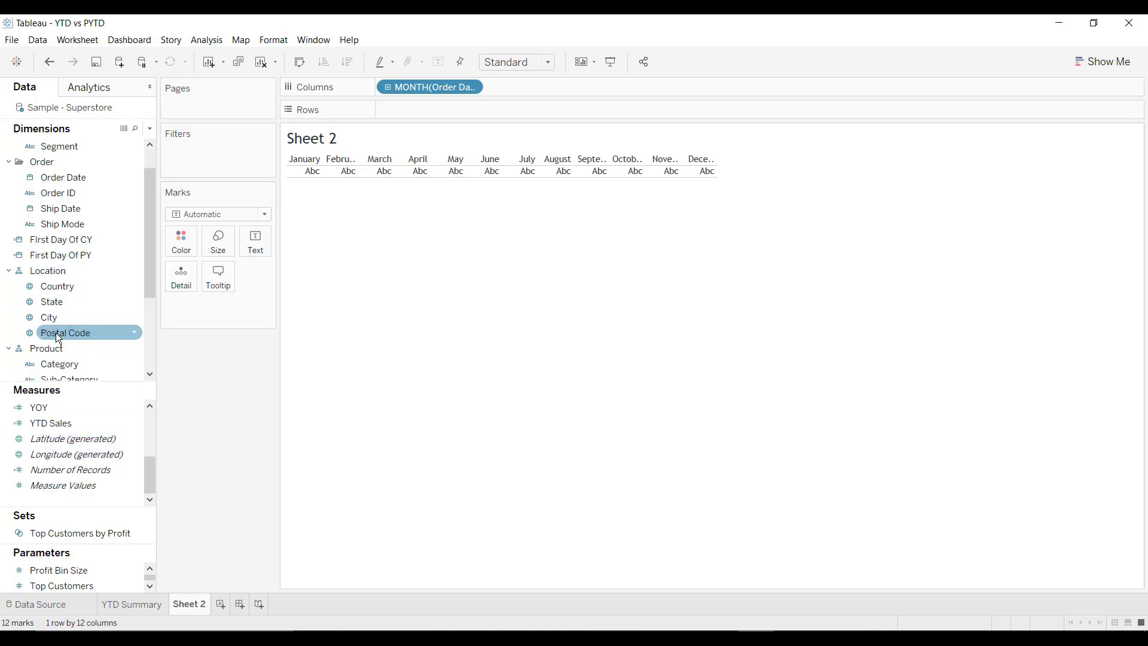
pyautogui.click(54, 363)
pyautogui.moveTo(70, 348); pyautogui.dragTo(204, 168)
pyautogui.click(541, 372)
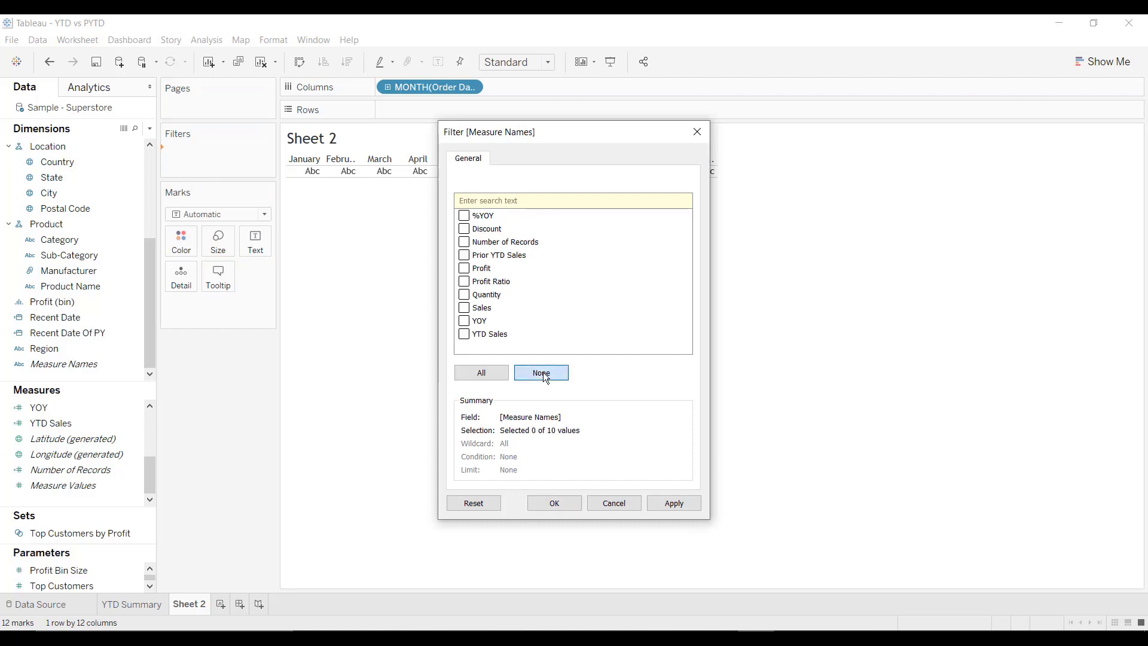
pyautogui.click(464, 334)
pyautogui.click(565, 504)
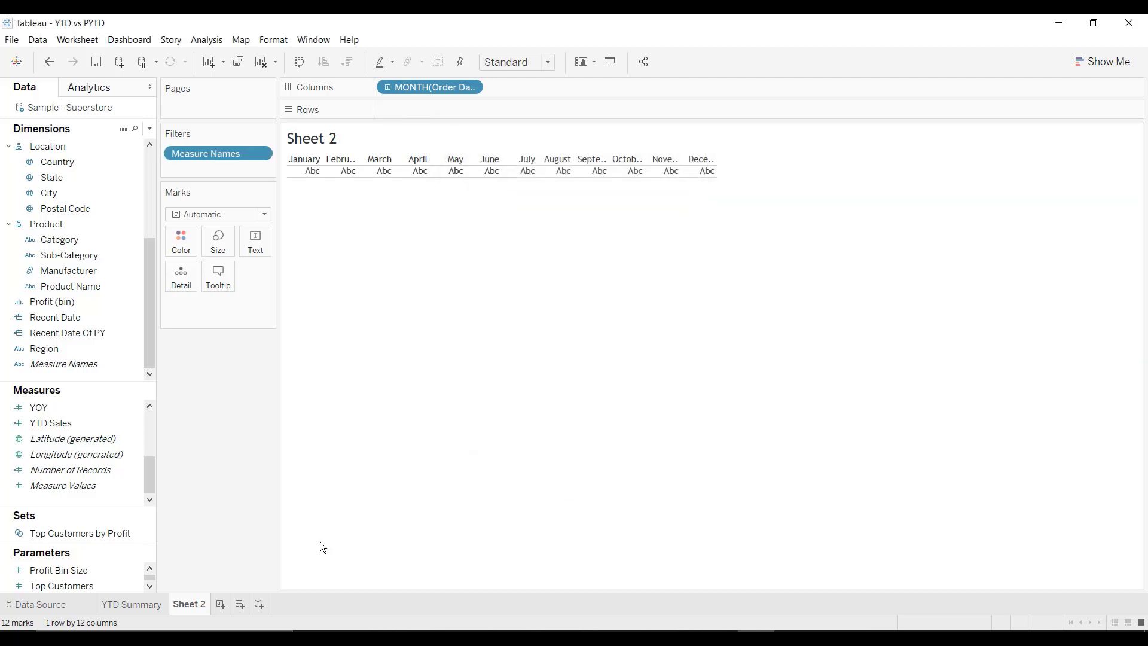
# Step: Place Measure Values on Rows and color the lines by Measure Names
pyautogui.click(59, 485)
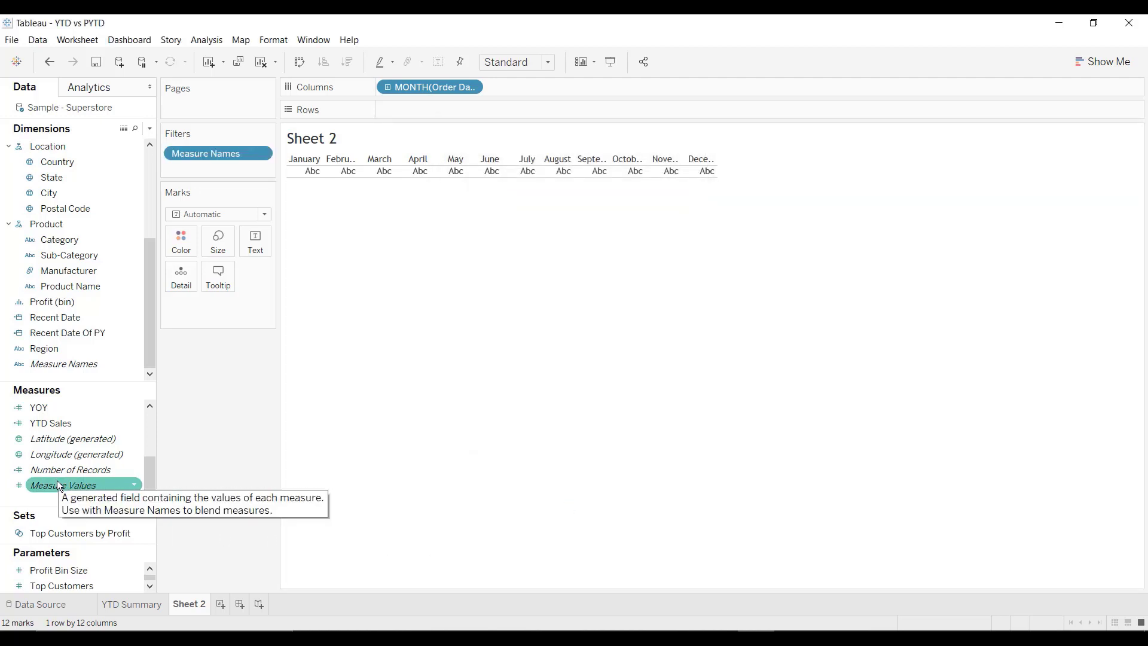
pyautogui.moveTo(58, 482); pyautogui.dragTo(467, 116)
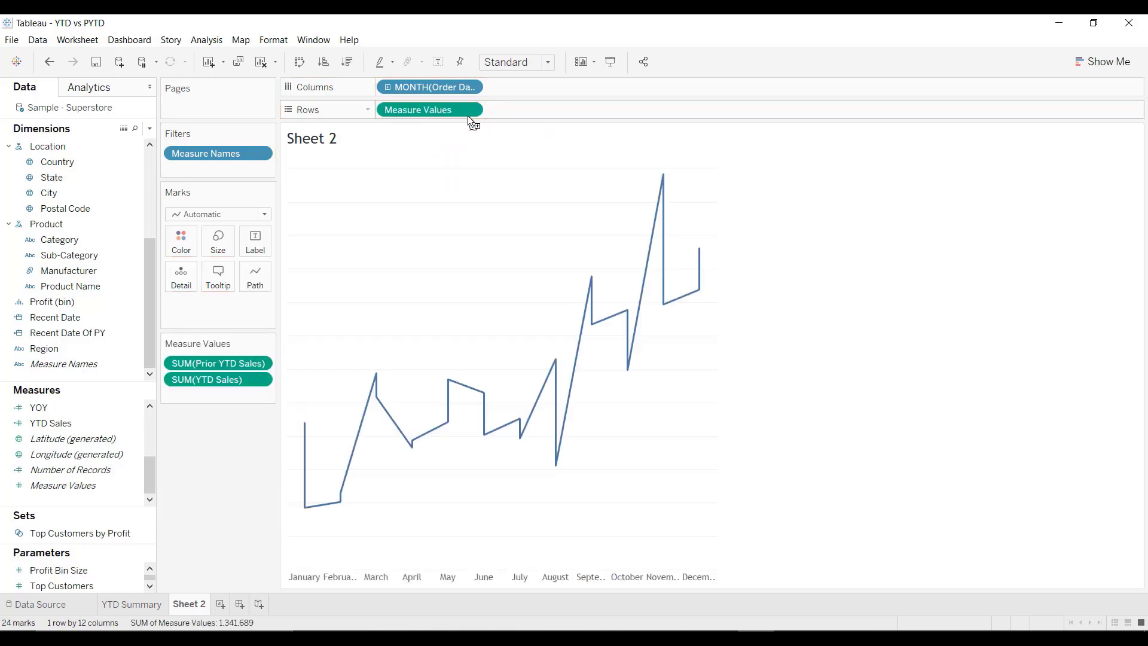
pyautogui.moveTo(232, 149); pyautogui.dragTo(186, 238)
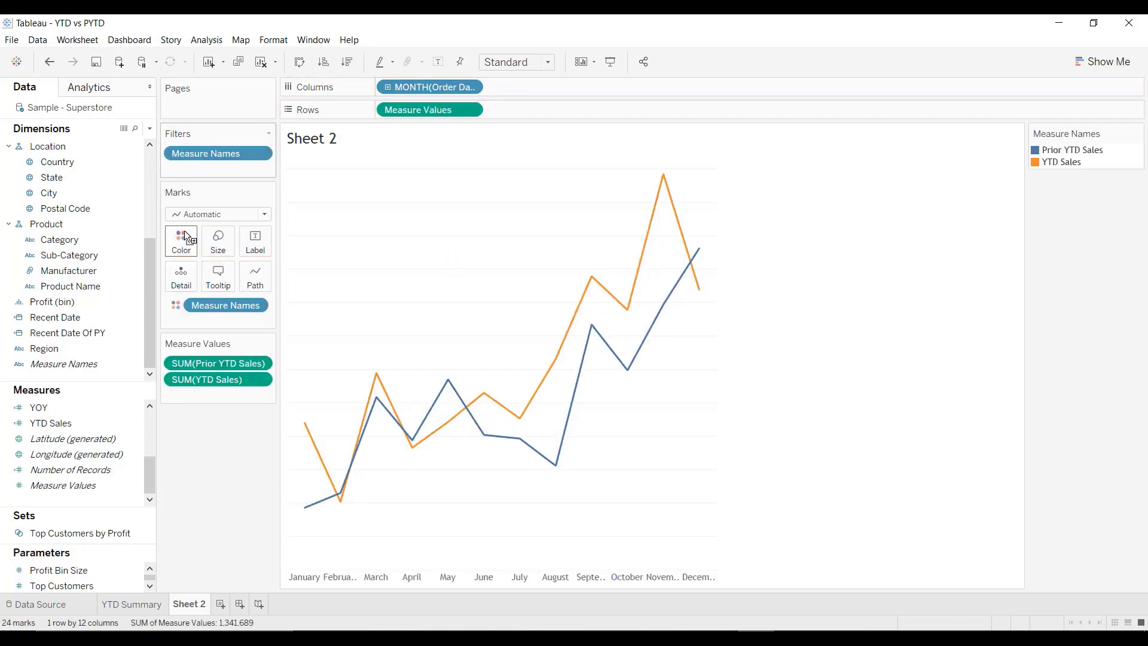
# Step: Fit the line chart to Entire View and show the mark labels
pyautogui.click(541, 62)
pyautogui.click(502, 113)
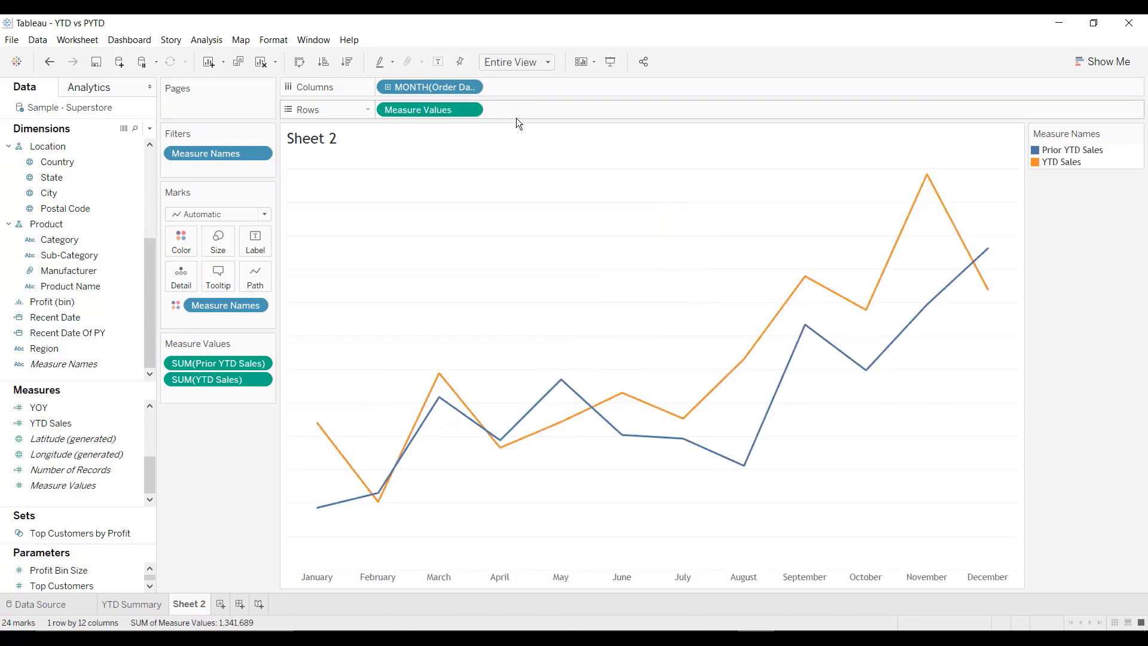
pyautogui.click(436, 68)
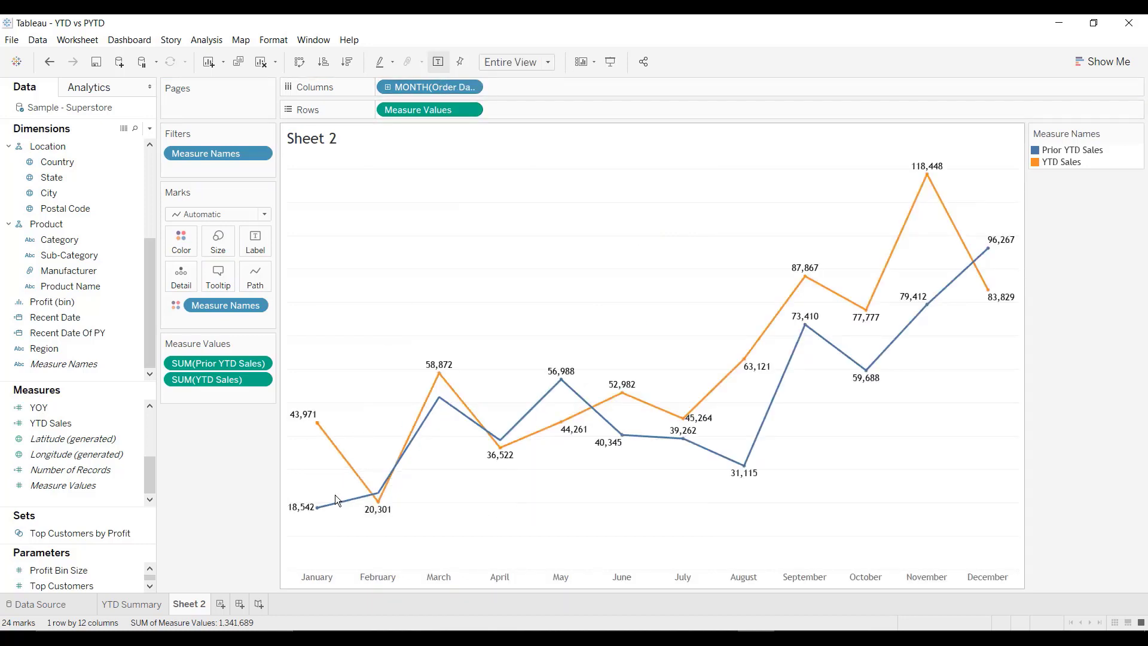
# Step: Change the color of Prior YTD Sales to the light gray #ded2ce and accept the color edits
pyautogui.moveTo(333, 509)
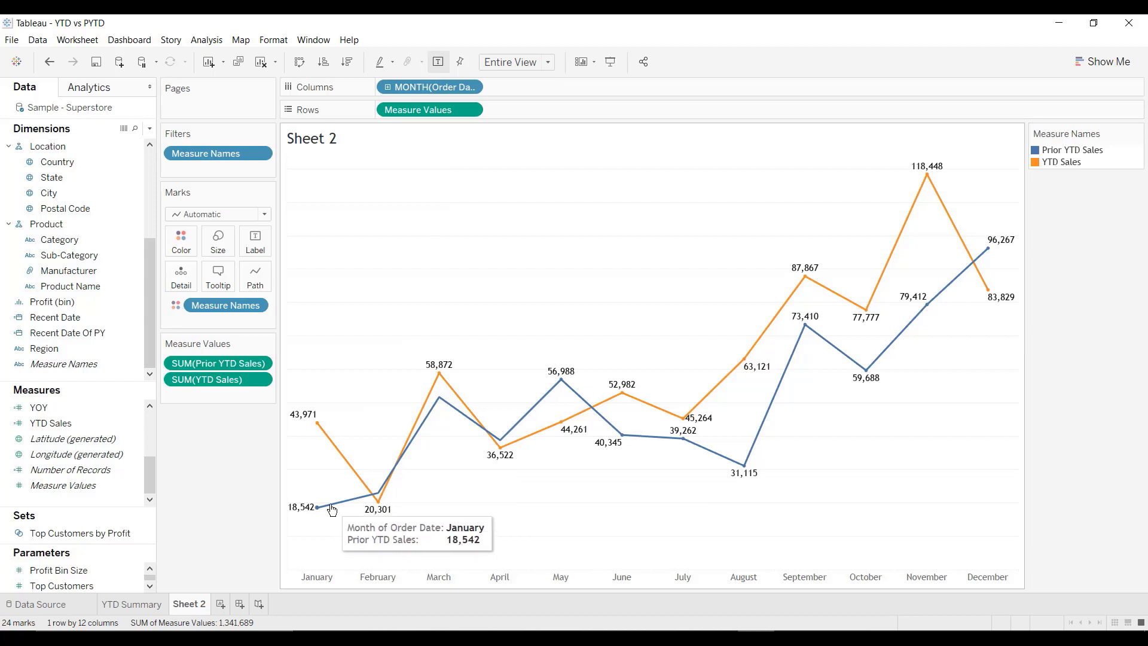
pyautogui.doubleClick(1034, 151)
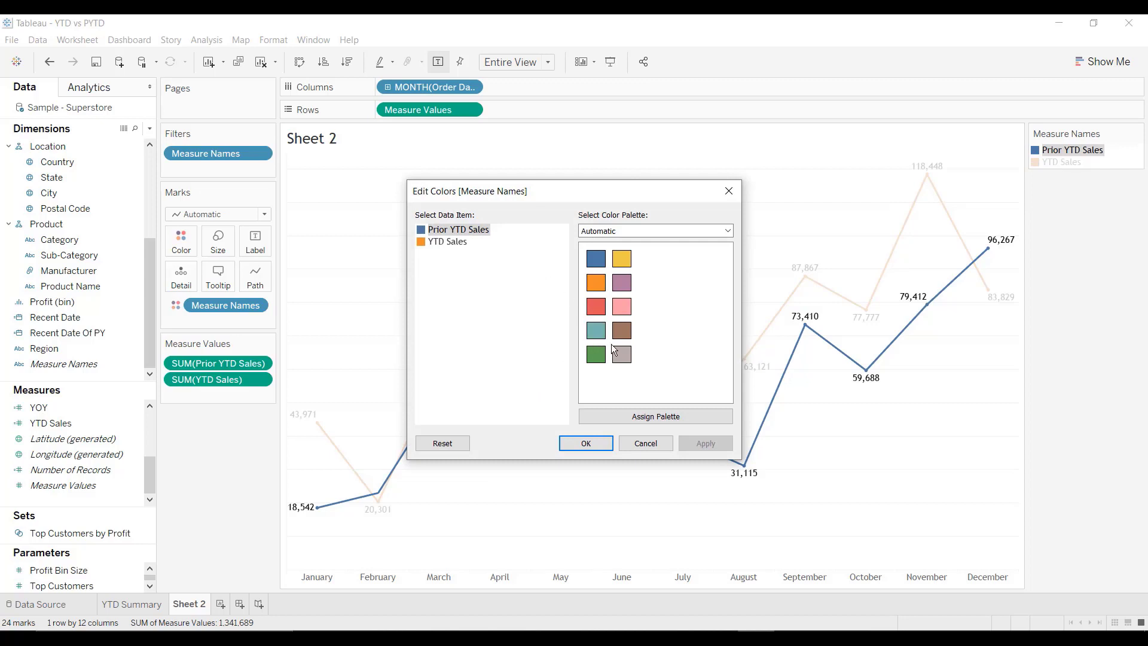
pyautogui.click(625, 354)
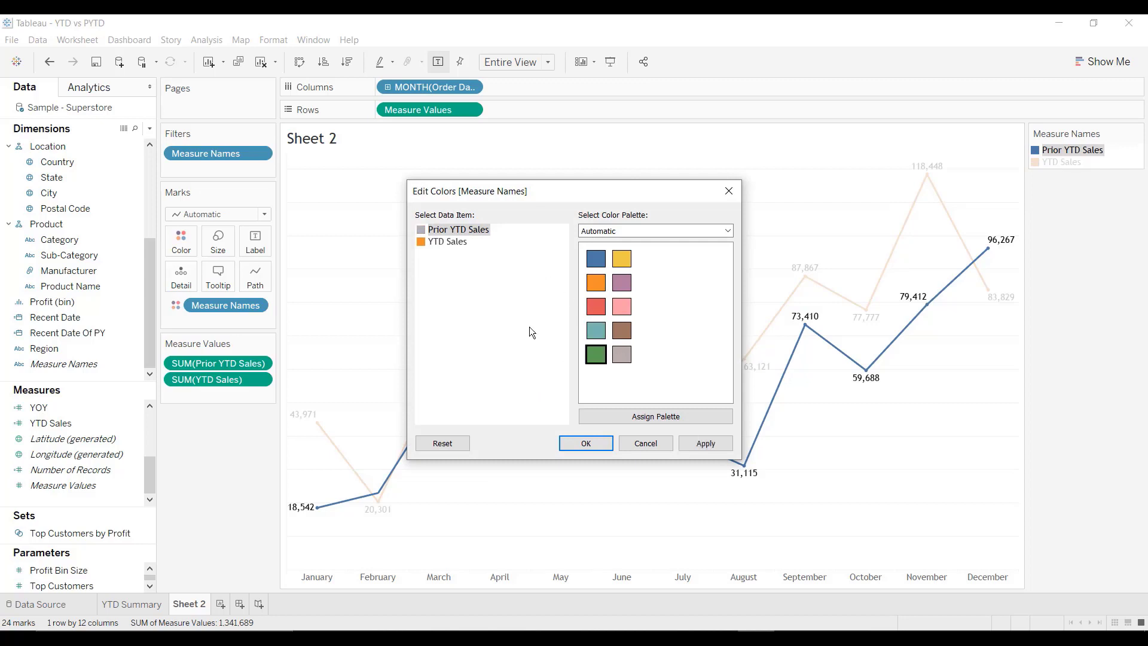
pyautogui.doubleClick(418, 234)
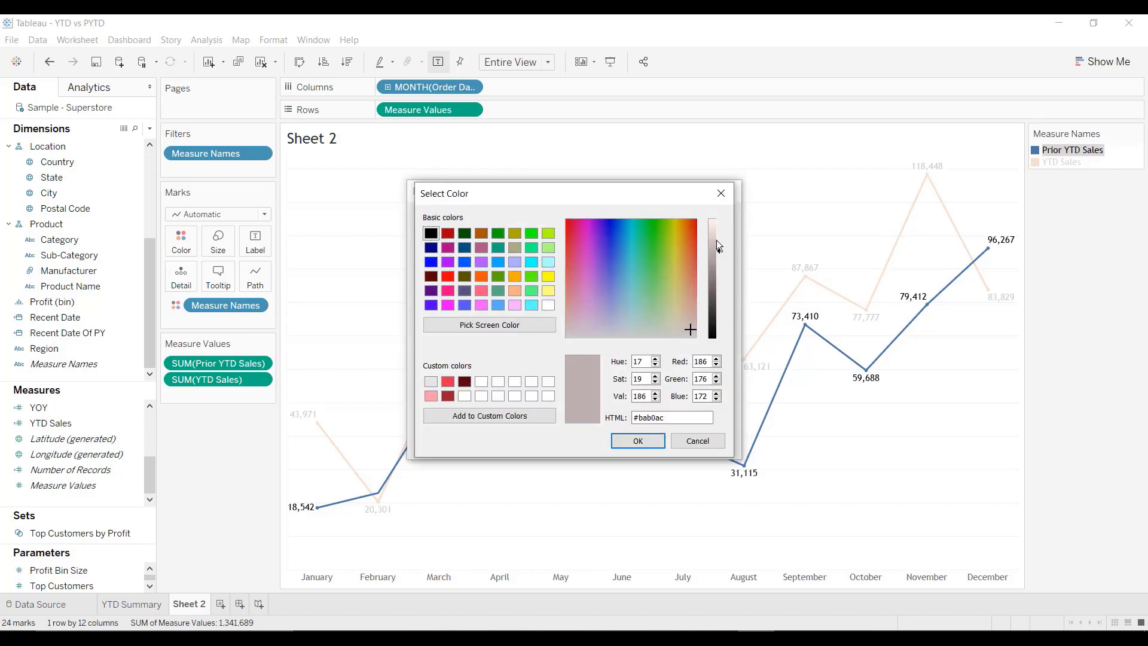
pyautogui.click(716, 235)
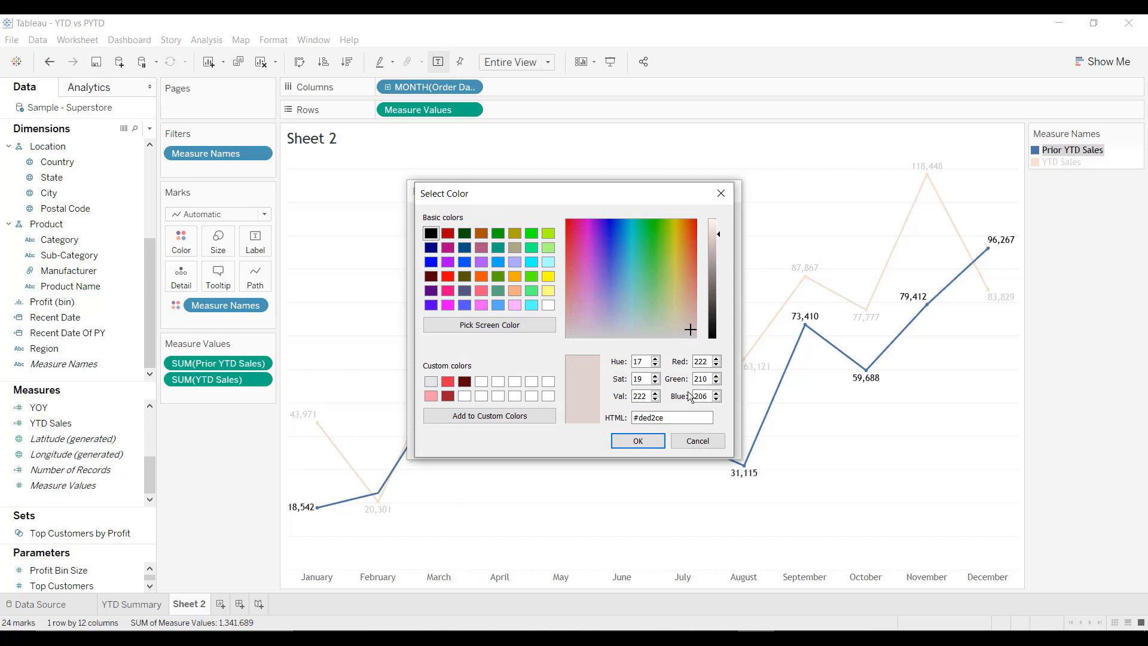
pyautogui.click(652, 440)
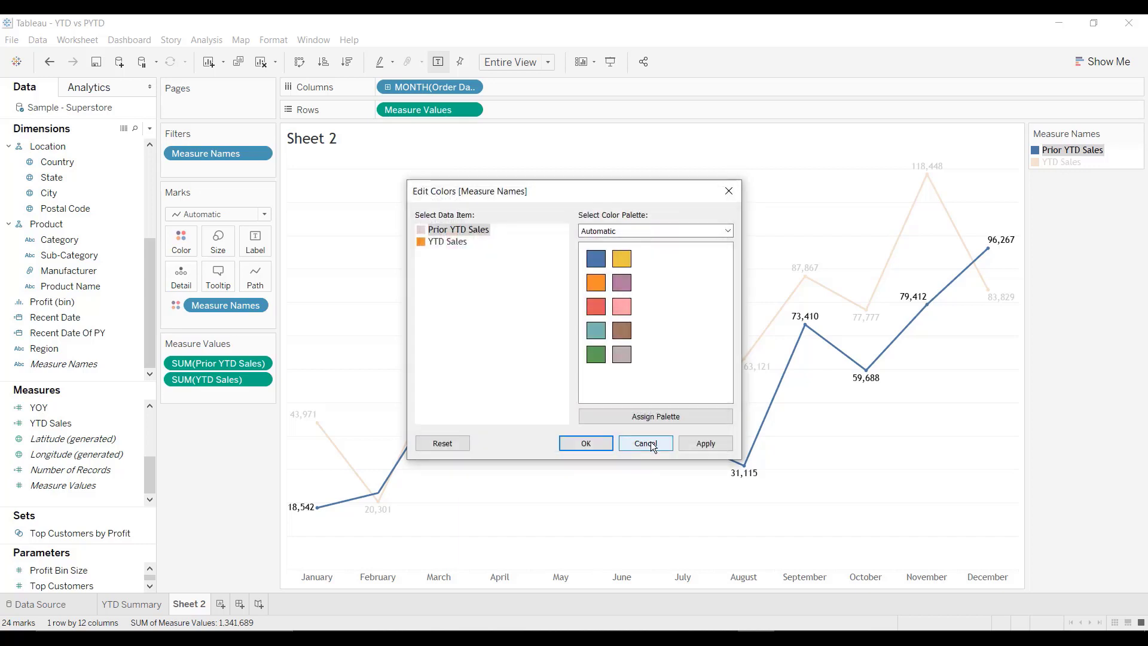
pyautogui.click(573, 441)
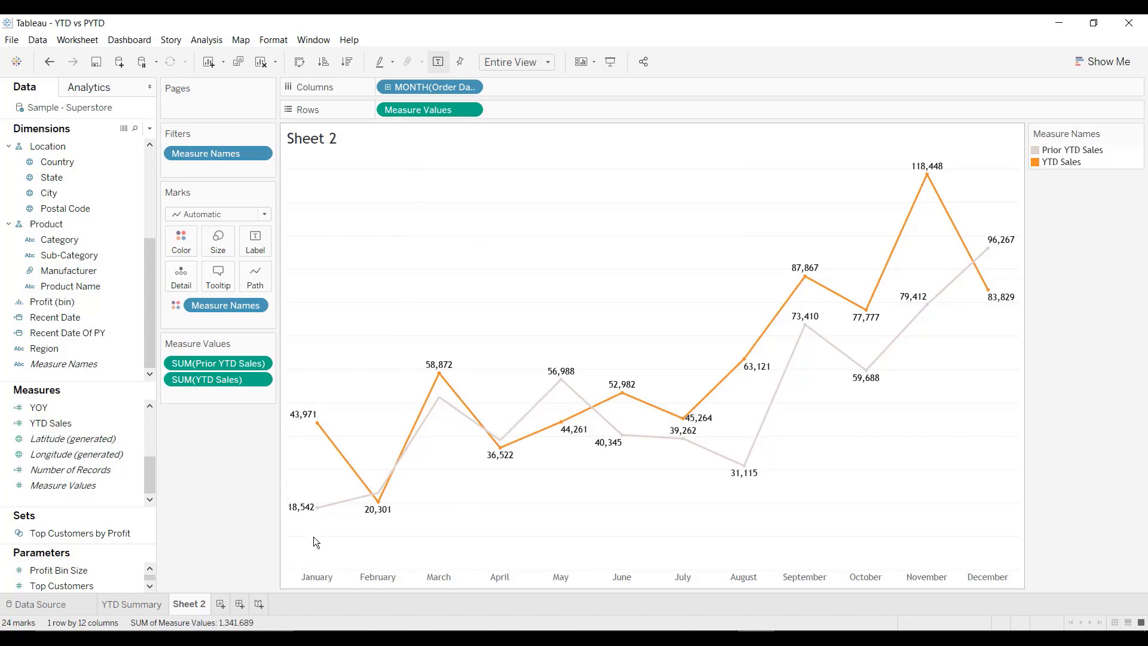
# Step: Add a constant 0 measure to Rows and place it ahead of Measure Values
pyautogui.moveTo(317, 515)
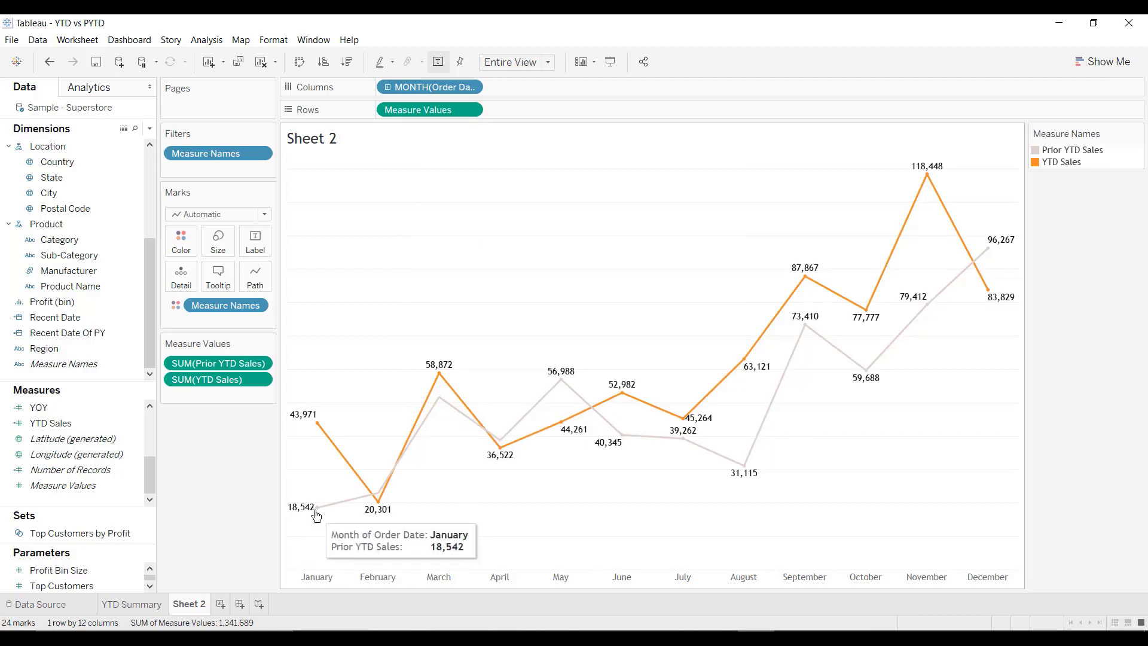
pyautogui.moveTo(320, 435)
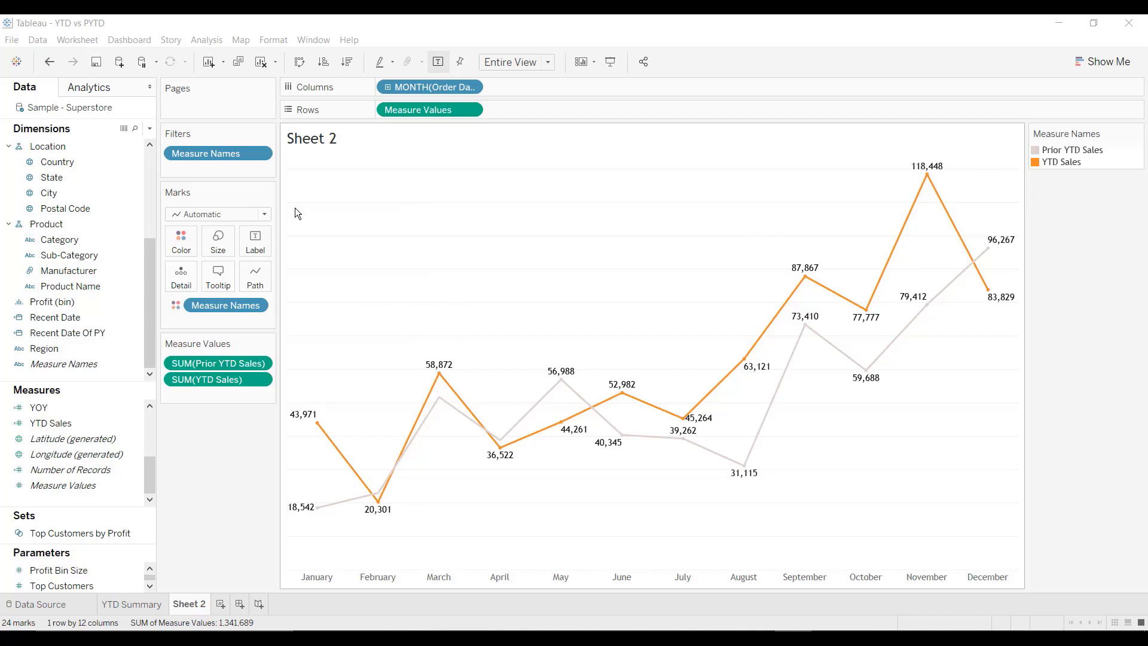
pyautogui.doubleClick(514, 107)
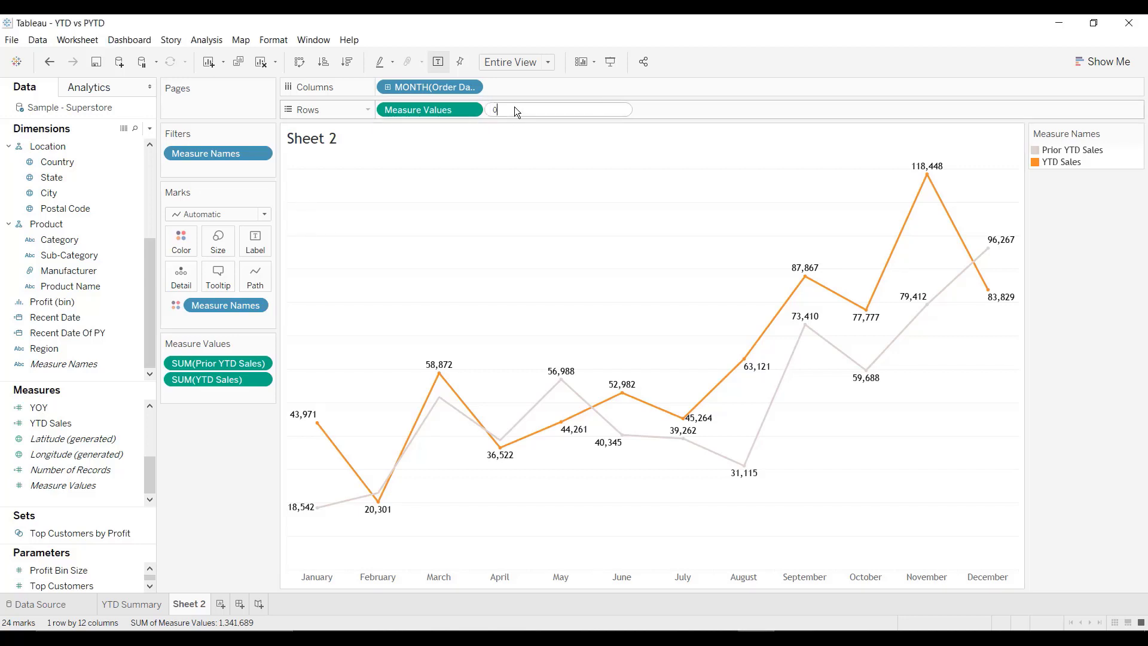
pyautogui.press('Return')
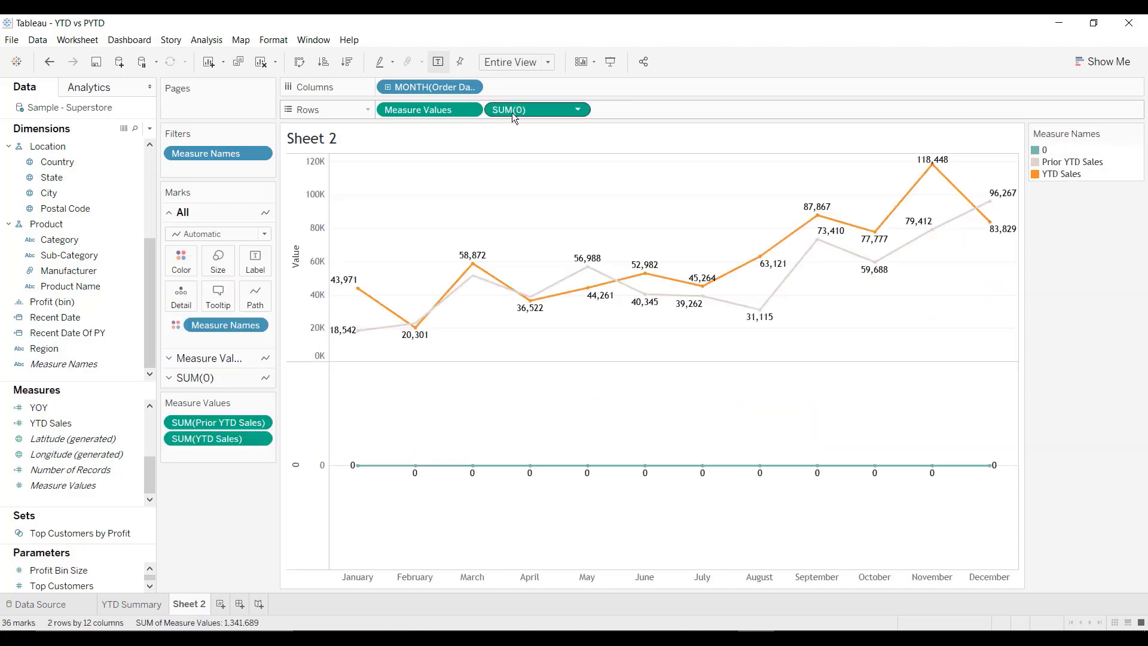
pyautogui.moveTo(439, 110); pyautogui.dragTo(622, 116)
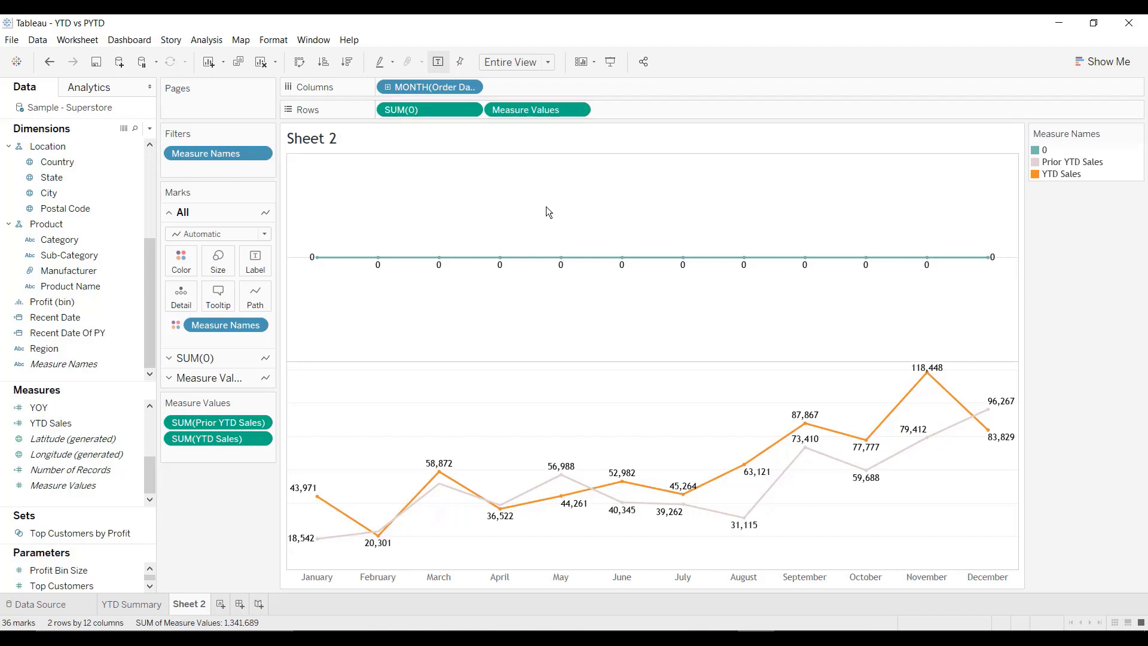
# Step: Change the SUM(0) marks to Circle and remove Measure Names from their color
pyautogui.click(230, 382)
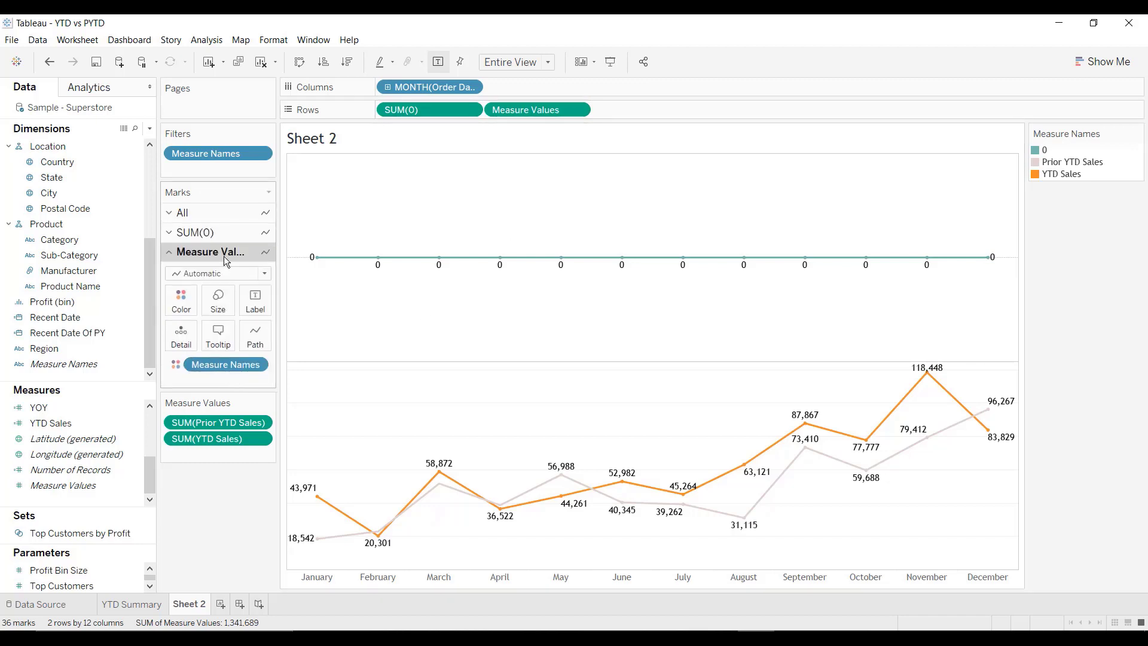
pyautogui.click(218, 232)
pyautogui.click(217, 257)
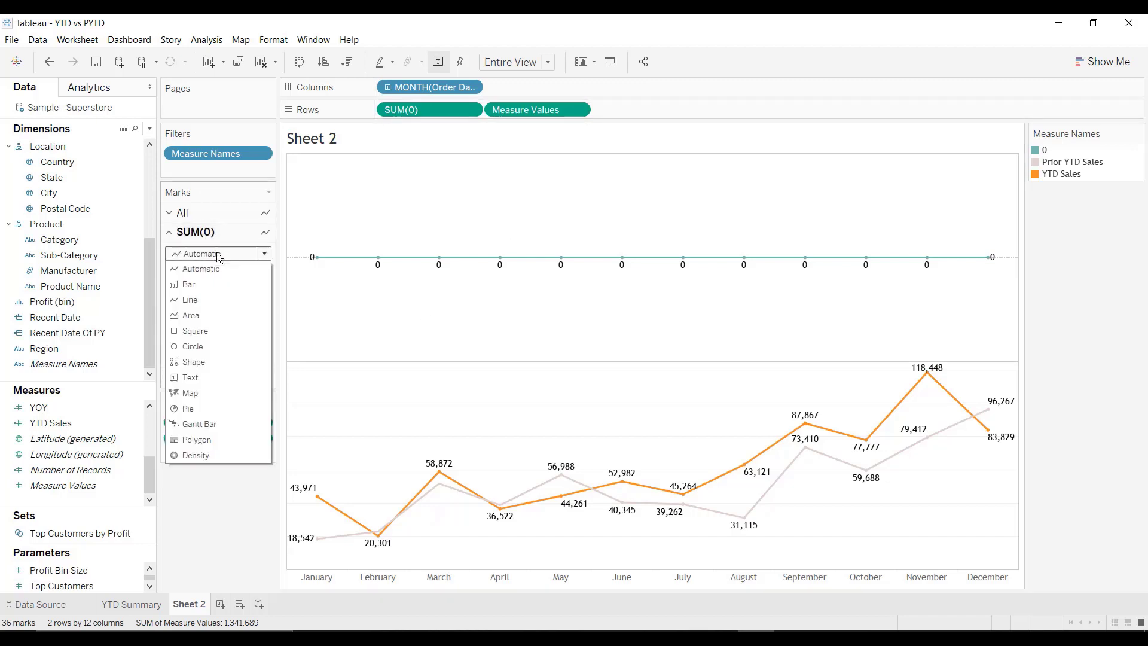
pyautogui.click(187, 345)
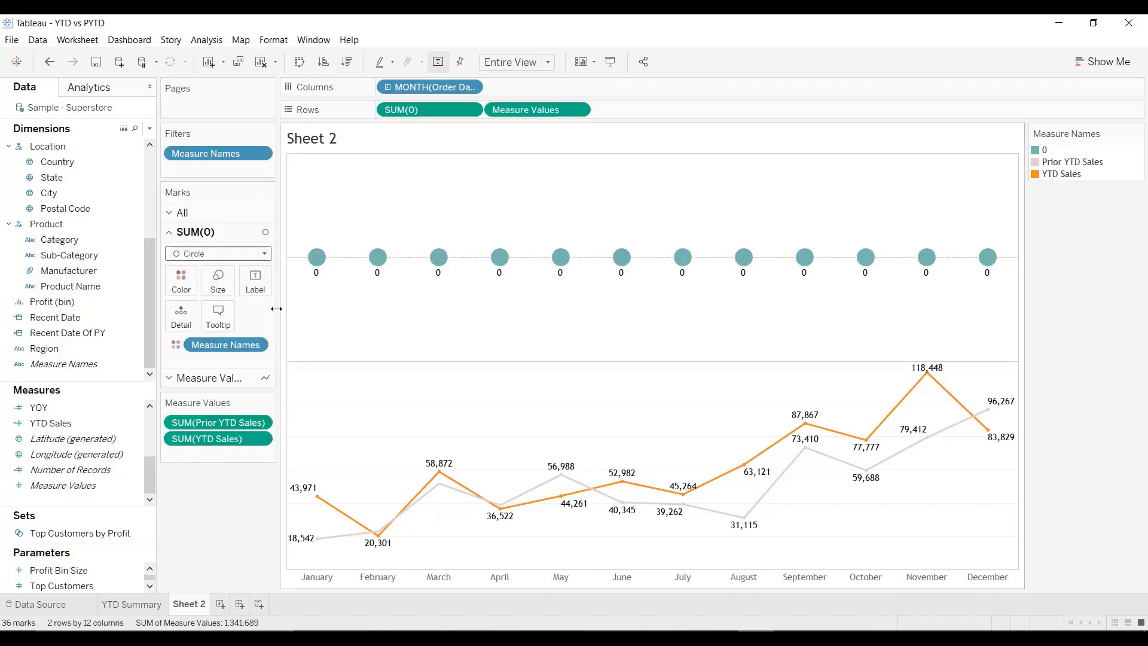
pyautogui.moveTo(234, 345); pyautogui.dragTo(210, 508)
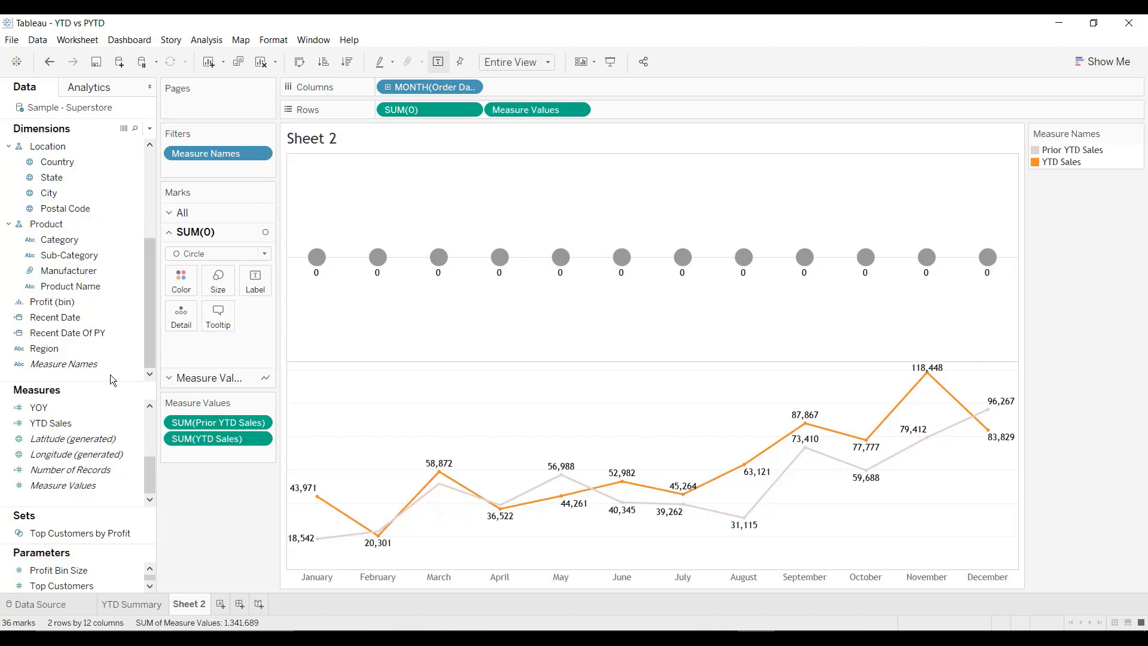
# Step: Label the SUM(0) circles with %YOY and align the labels to the middle center
pyautogui.scroll(3, 78, 452)
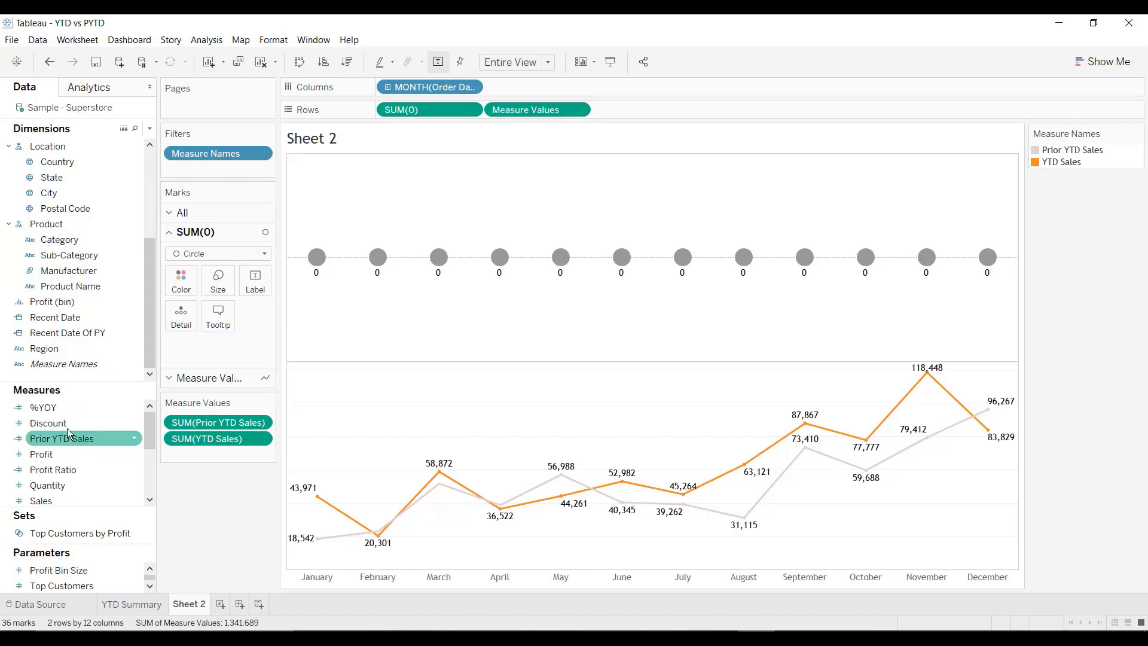
pyautogui.moveTo(78, 408); pyautogui.dragTo(251, 286)
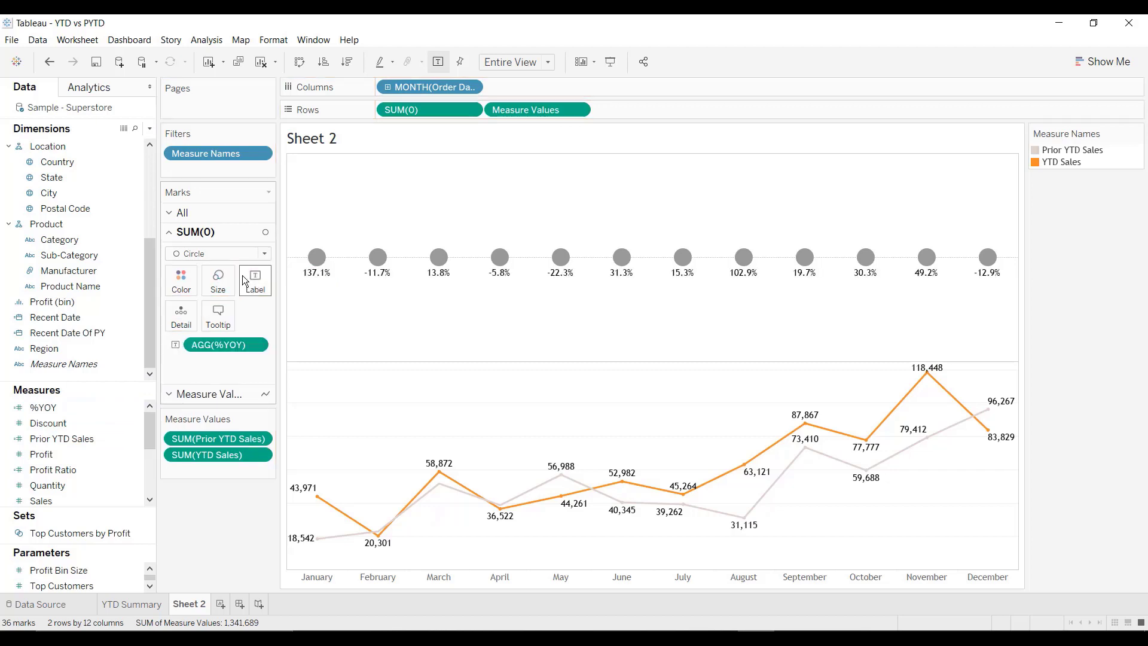
pyautogui.click(255, 281)
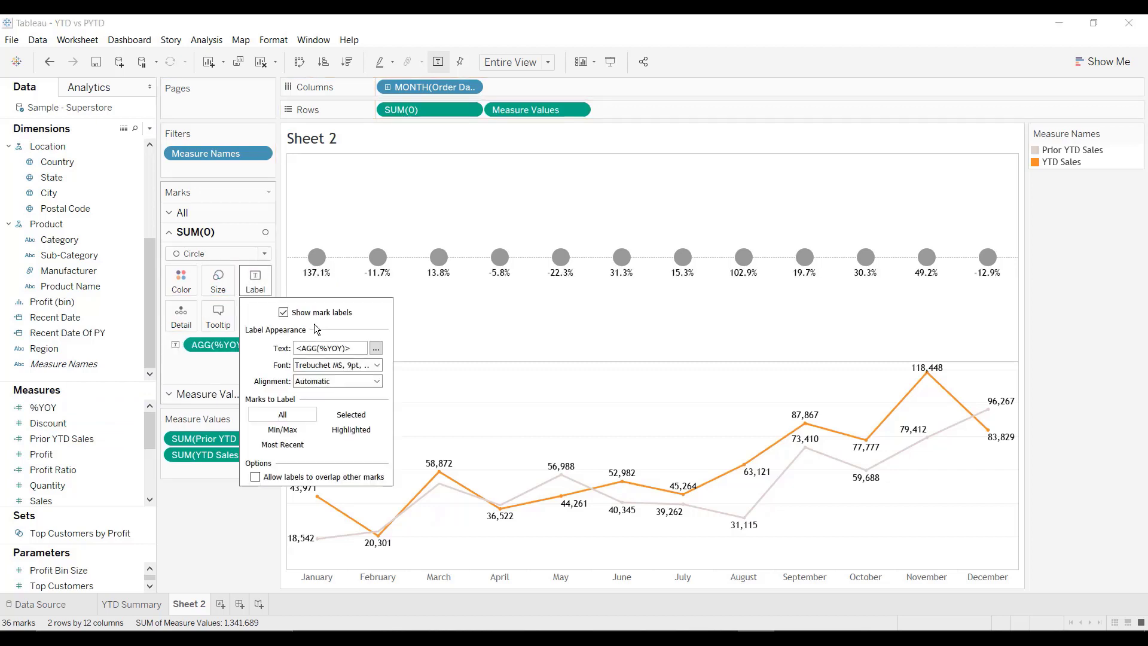
pyautogui.click(335, 364)
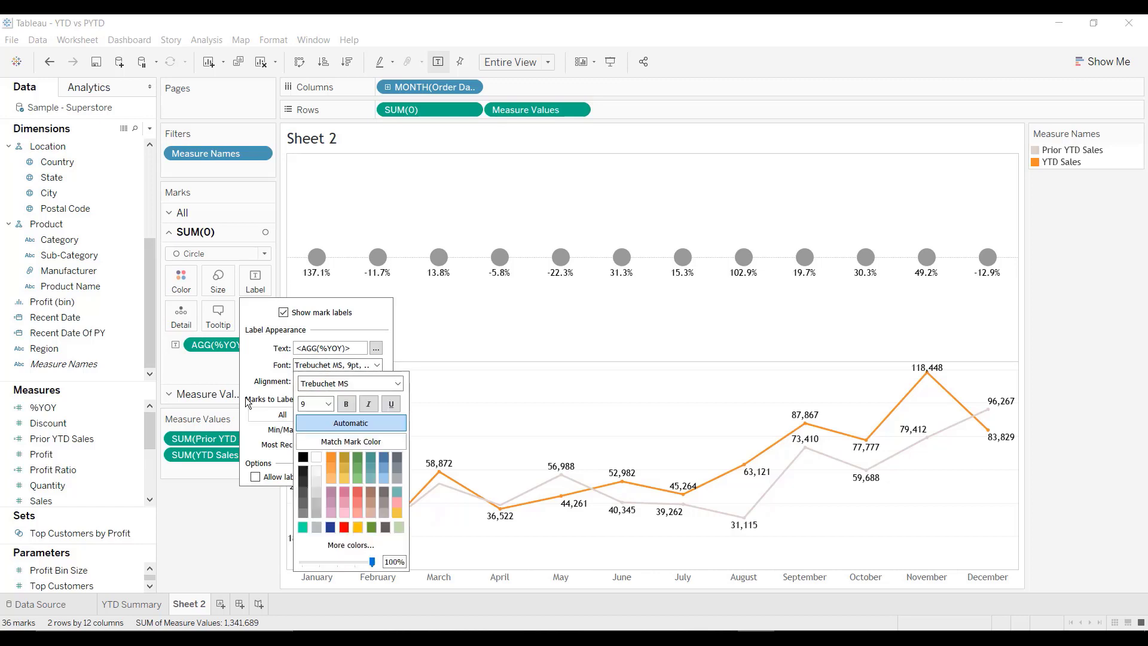
pyautogui.click(263, 384)
pyautogui.click(317, 382)
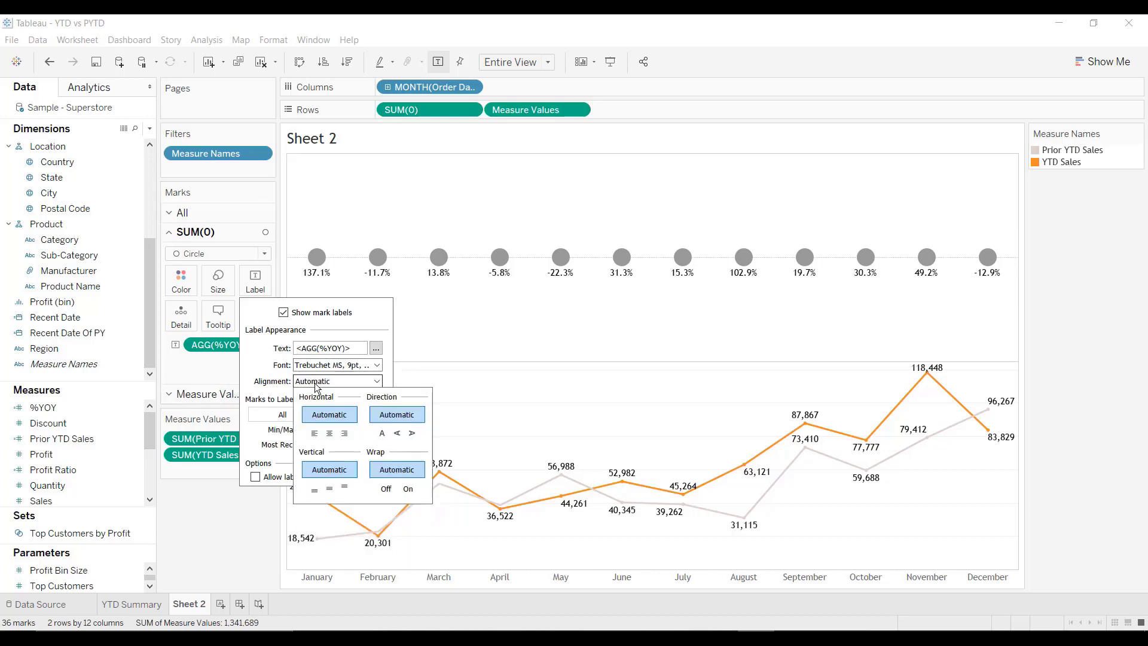
pyautogui.click(329, 432)
pyautogui.click(331, 489)
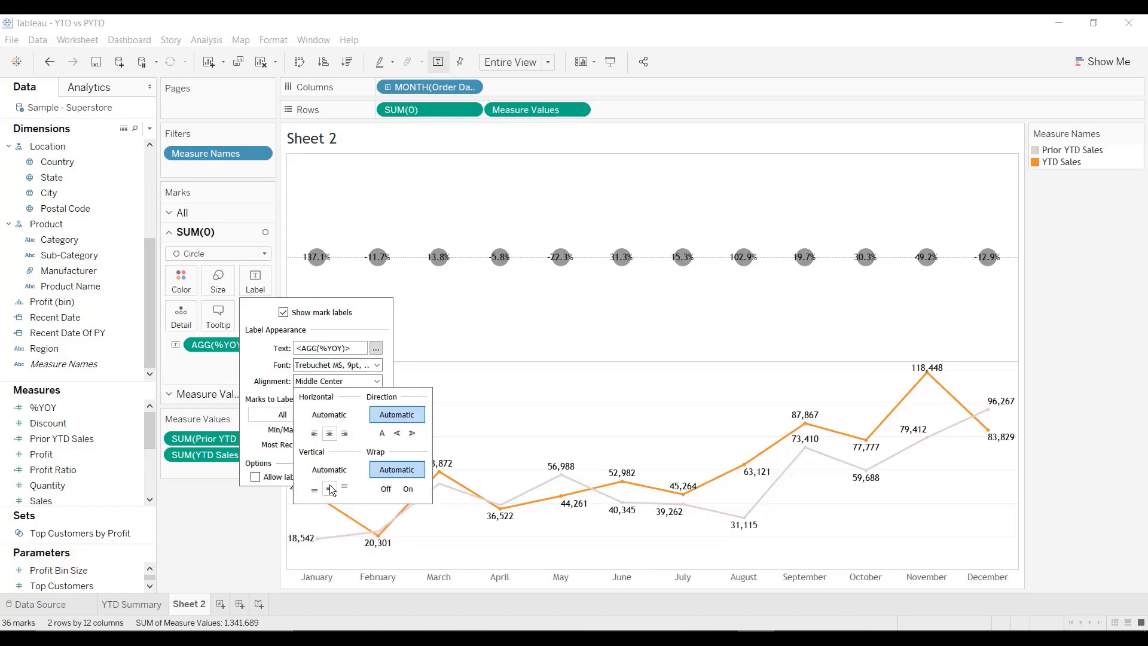
# Step: Enlarge the SUM(0) circles slightly so the %YOY labels fit inside them
pyautogui.click(210, 296)
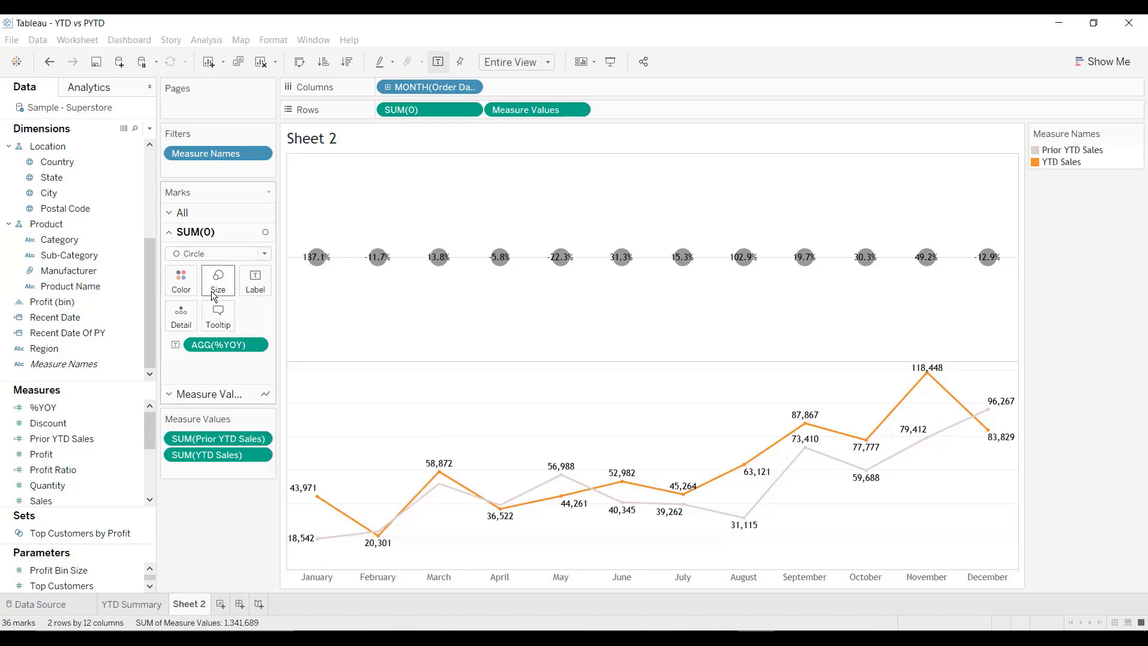
pyautogui.click(213, 293)
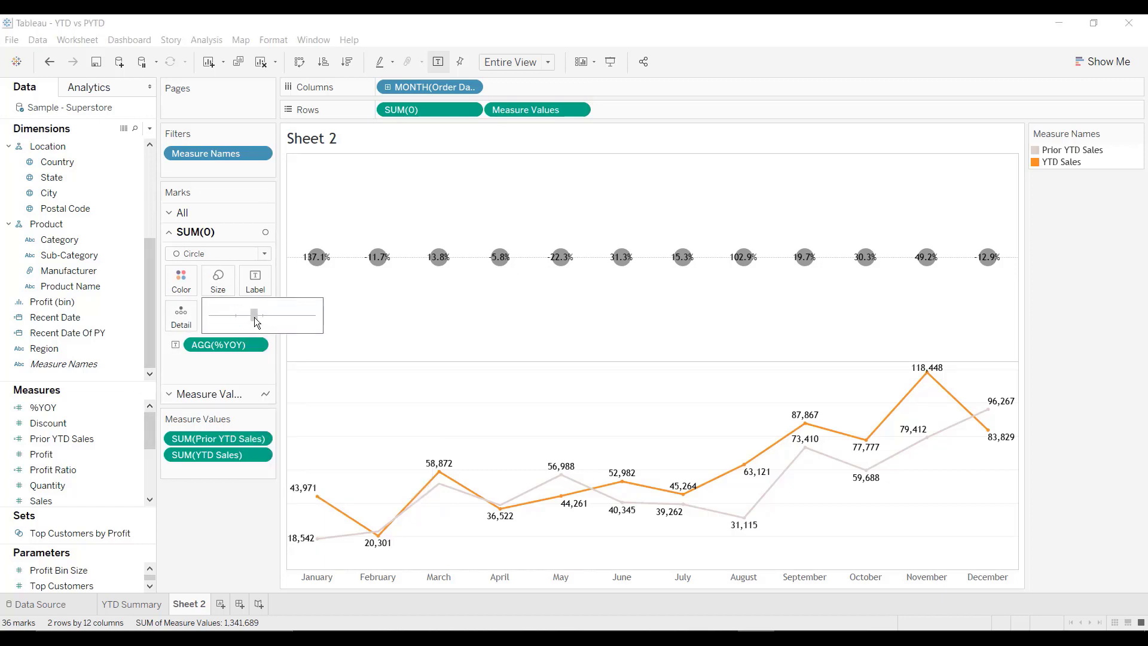
pyautogui.click(255, 318)
pyautogui.moveTo(254, 318); pyautogui.dragTo(258, 319)
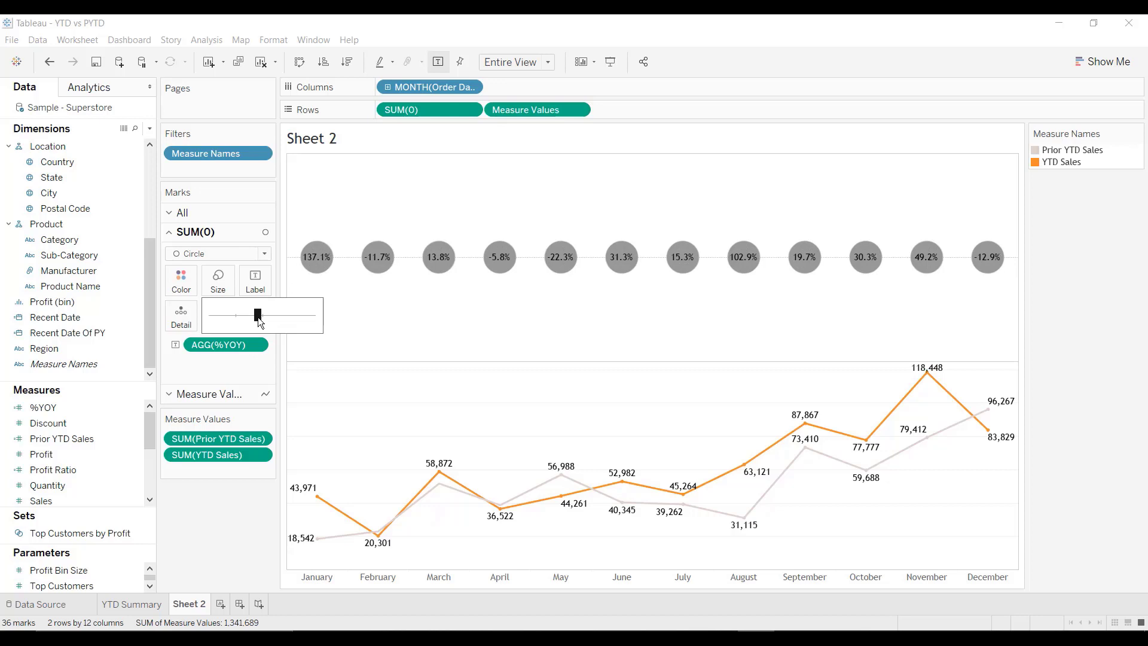
pyautogui.click(177, 370)
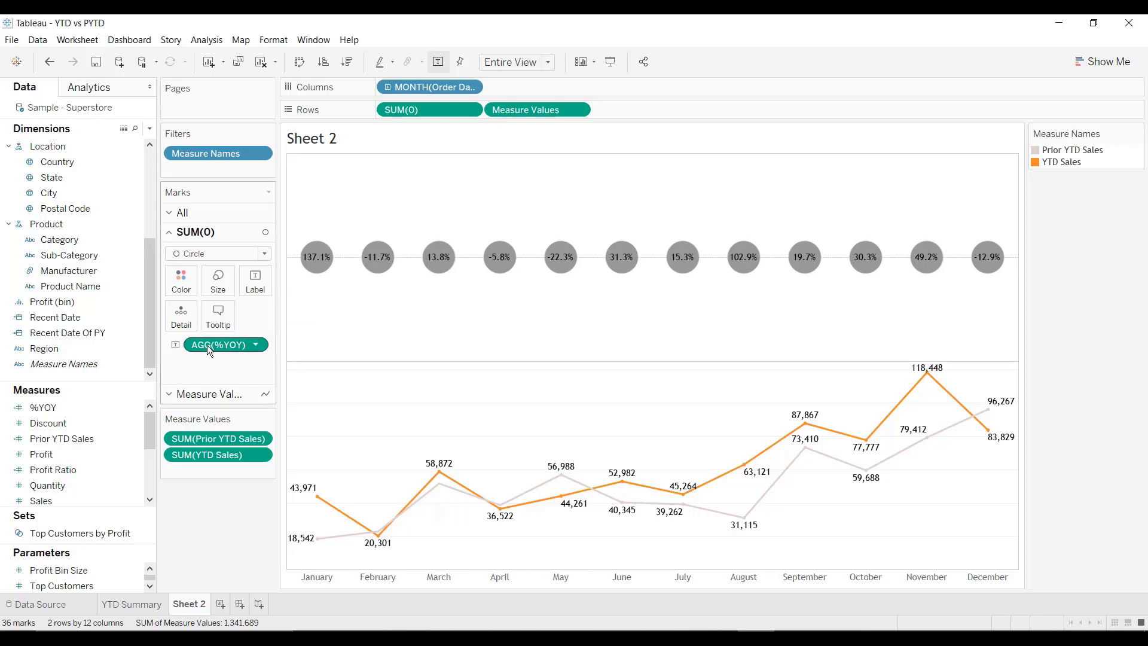
# Step: Color the circles by %YOY and set the low end of the color scale to orange-red #d44600
pyautogui.moveTo(206, 346); pyautogui.dragTo(188, 294)
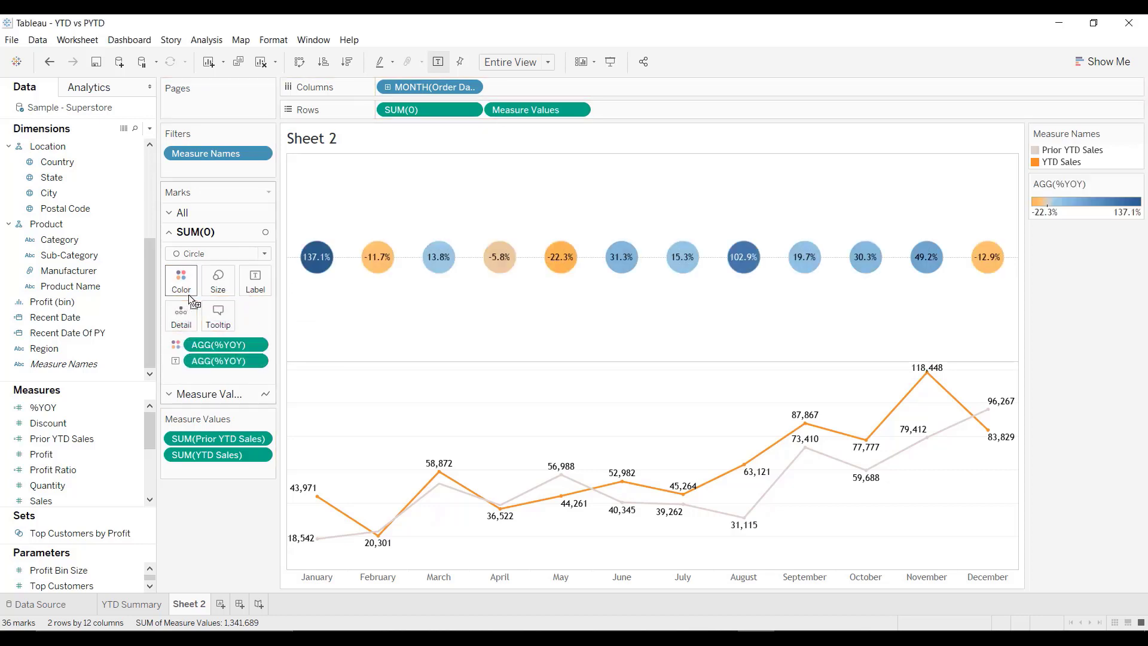
pyautogui.click(189, 289)
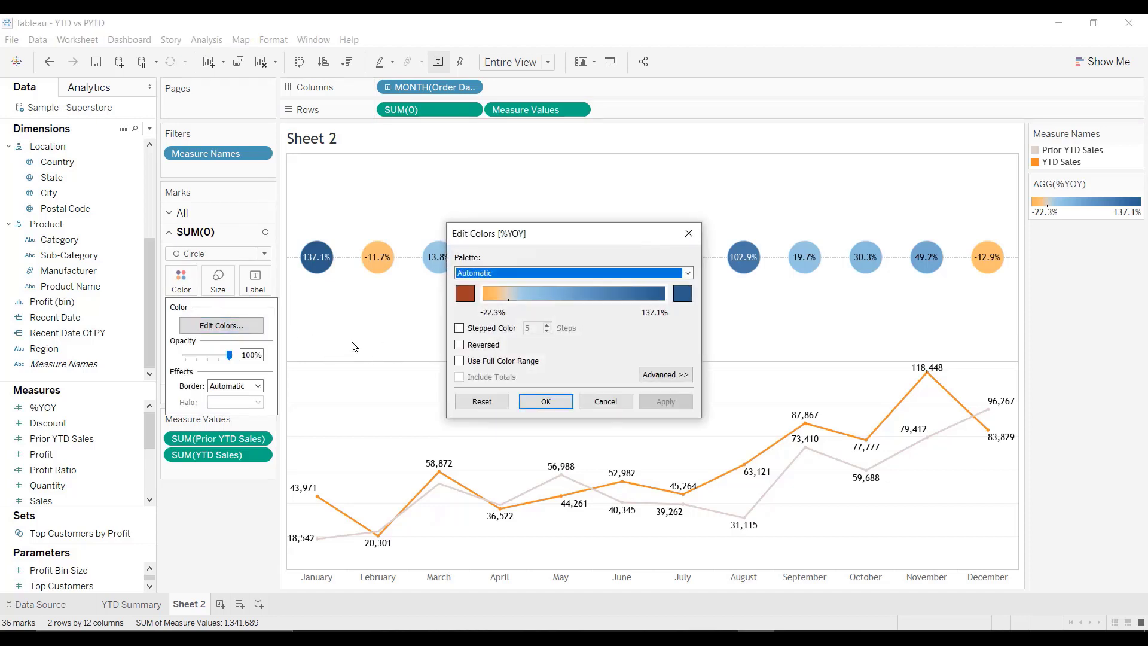
pyautogui.click(469, 298)
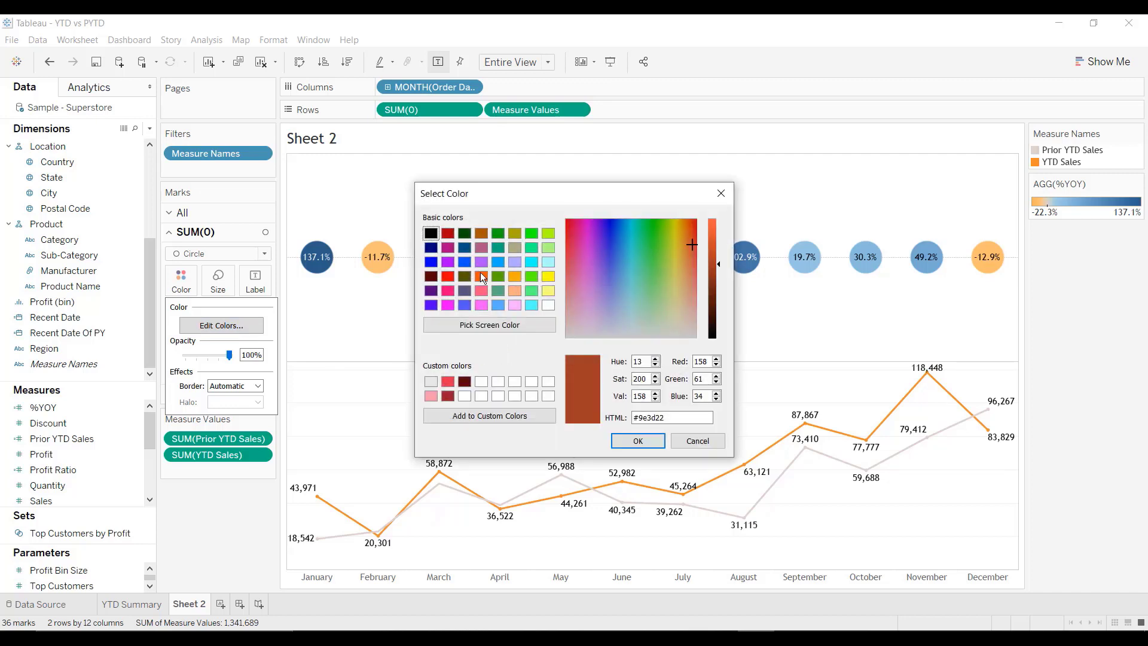
pyautogui.click(481, 275)
pyautogui.click(719, 239)
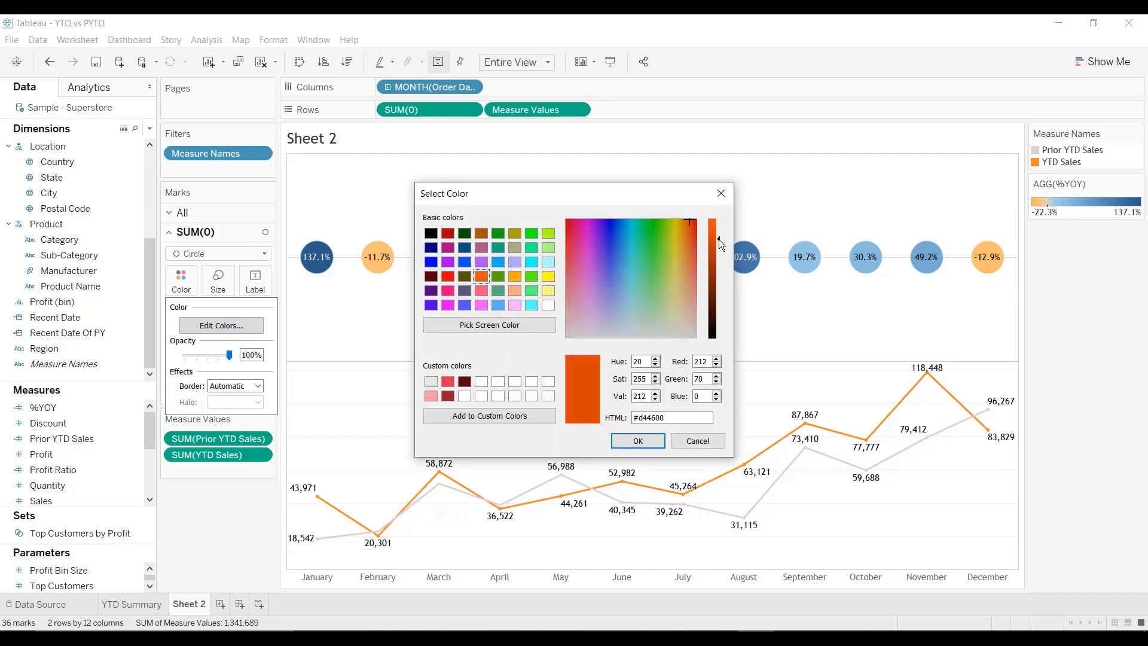
pyautogui.click(632, 441)
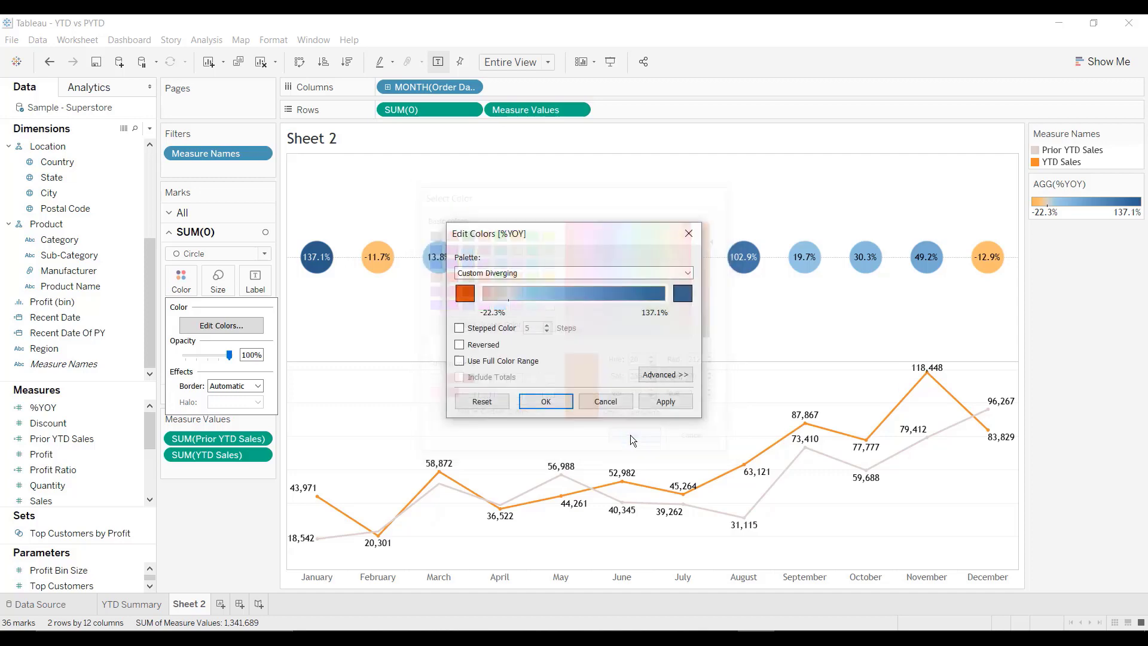
# Step: Set the high end of the %YOY color scale to green #8ed500
pyautogui.click(692, 290)
pyautogui.click(550, 232)
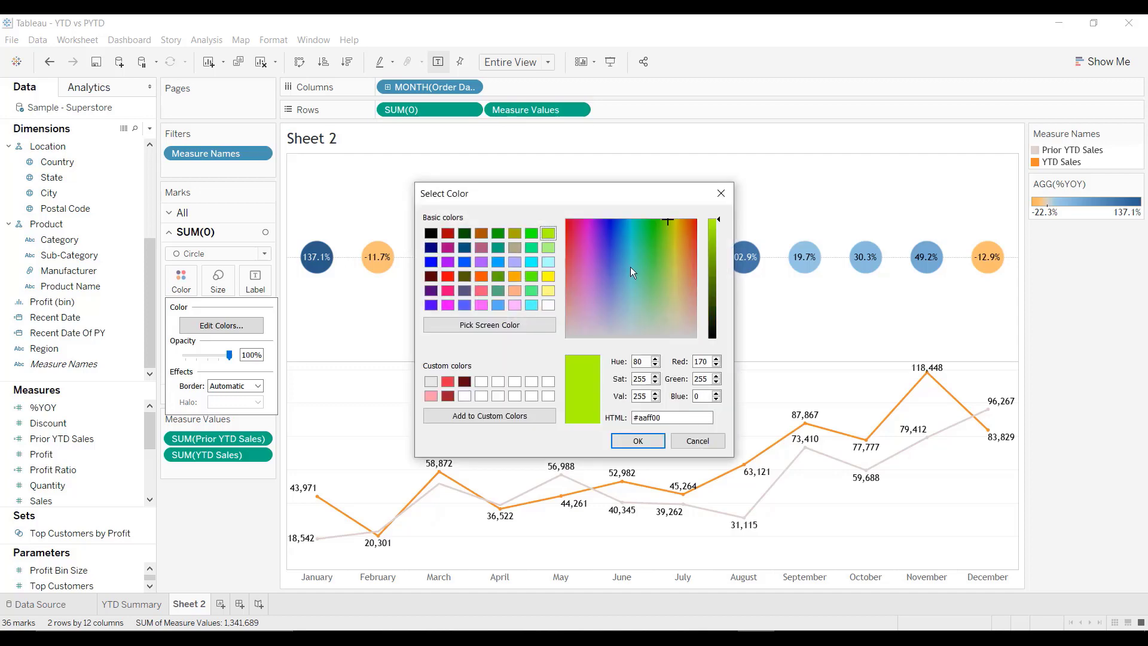
pyautogui.click(713, 239)
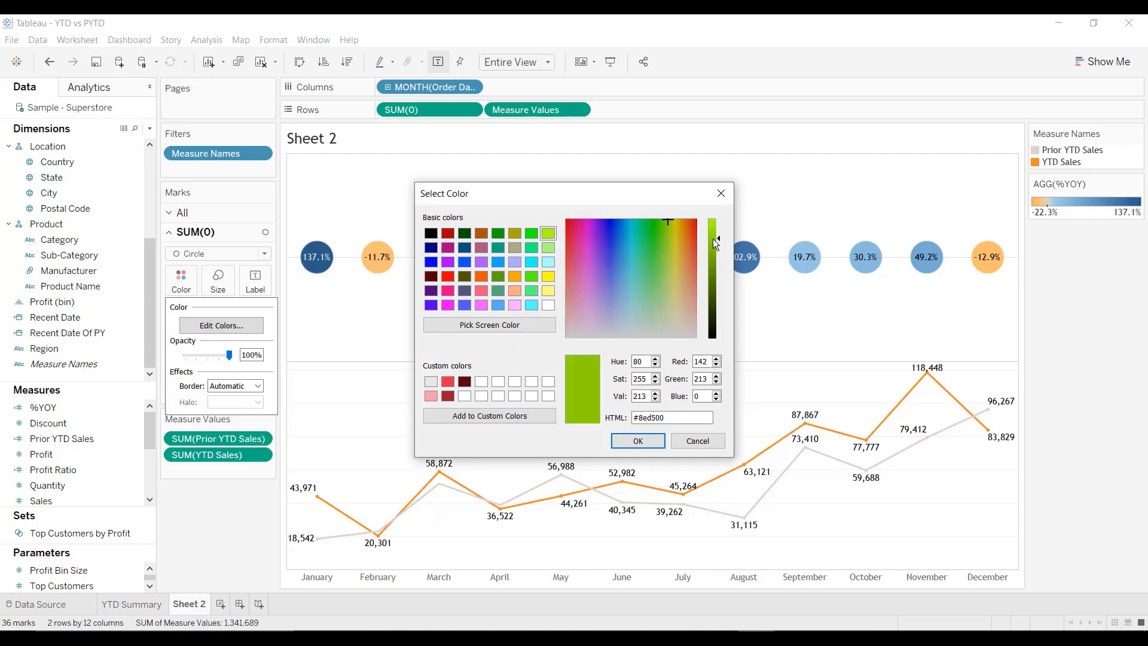
pyautogui.click(637, 441)
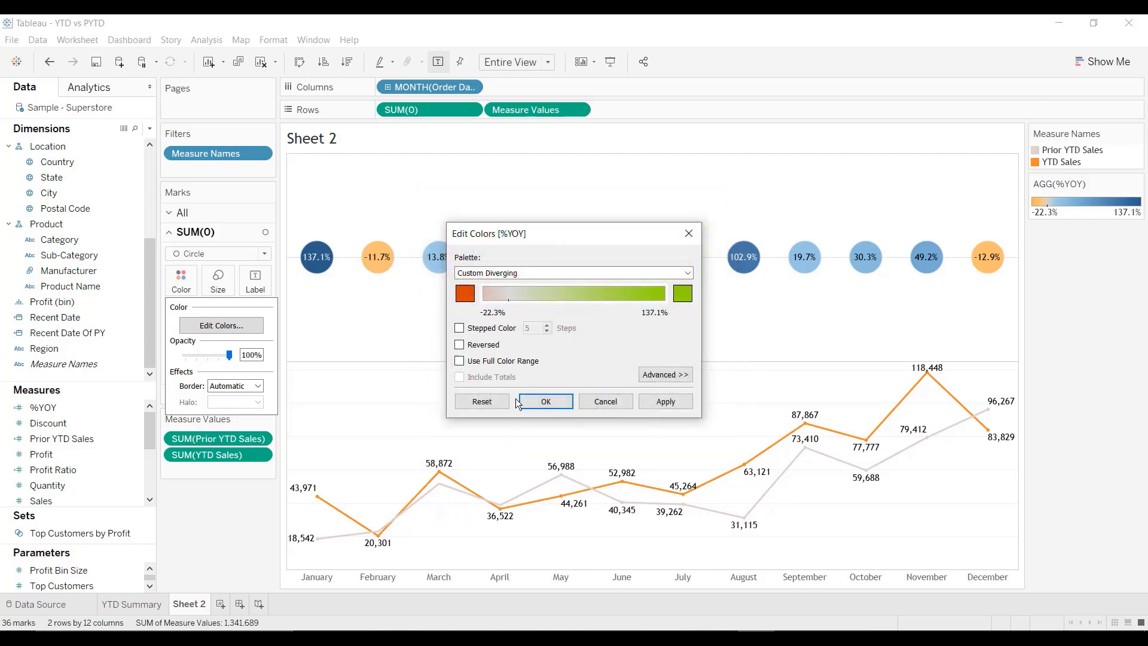
# Step: Use stepped color with 2 steps centered at 0 for %YOY and accept the color edits
pyautogui.click(489, 327)
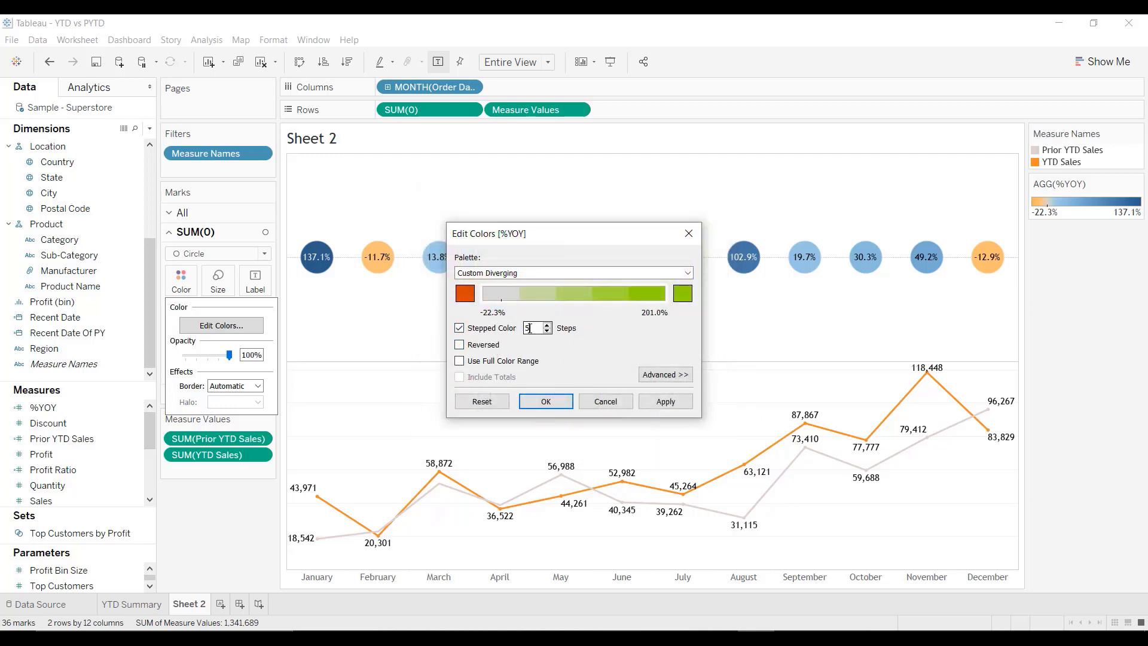
pyautogui.doubleClick(530, 328)
pyautogui.write('2')
pyautogui.click(664, 374)
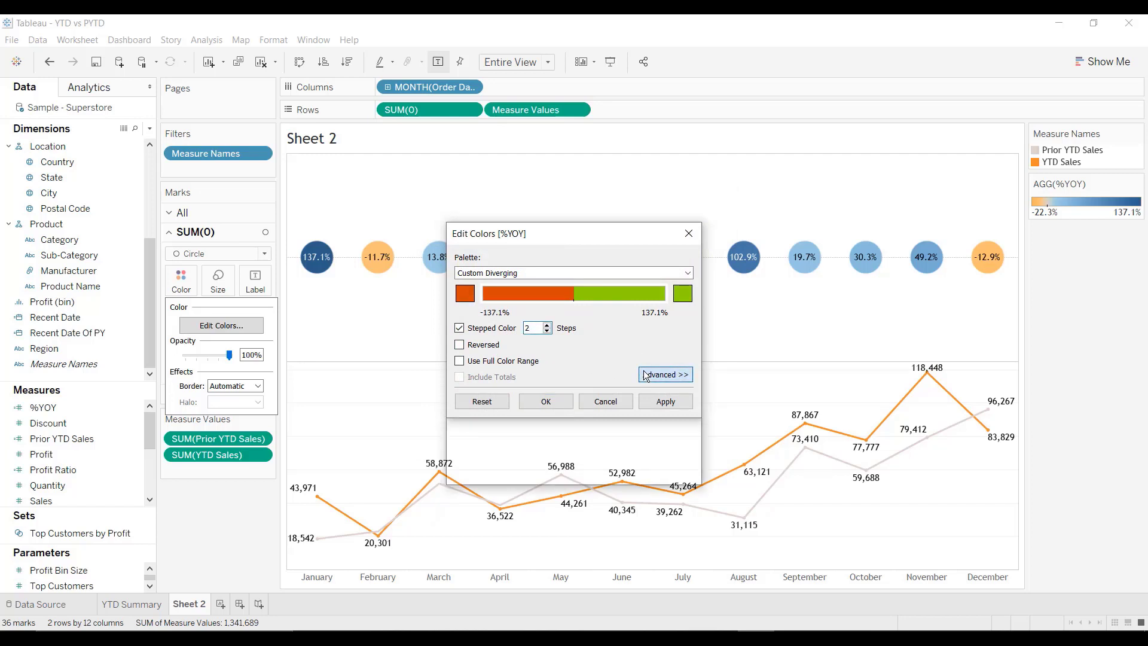
pyautogui.click(472, 434)
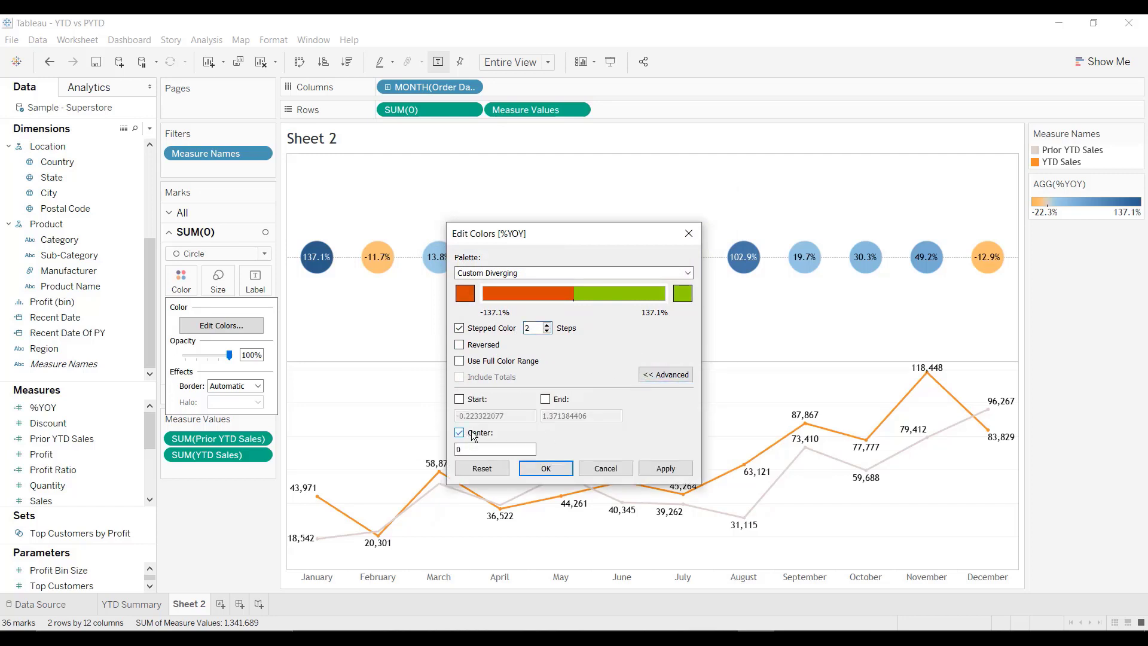
pyautogui.click(543, 470)
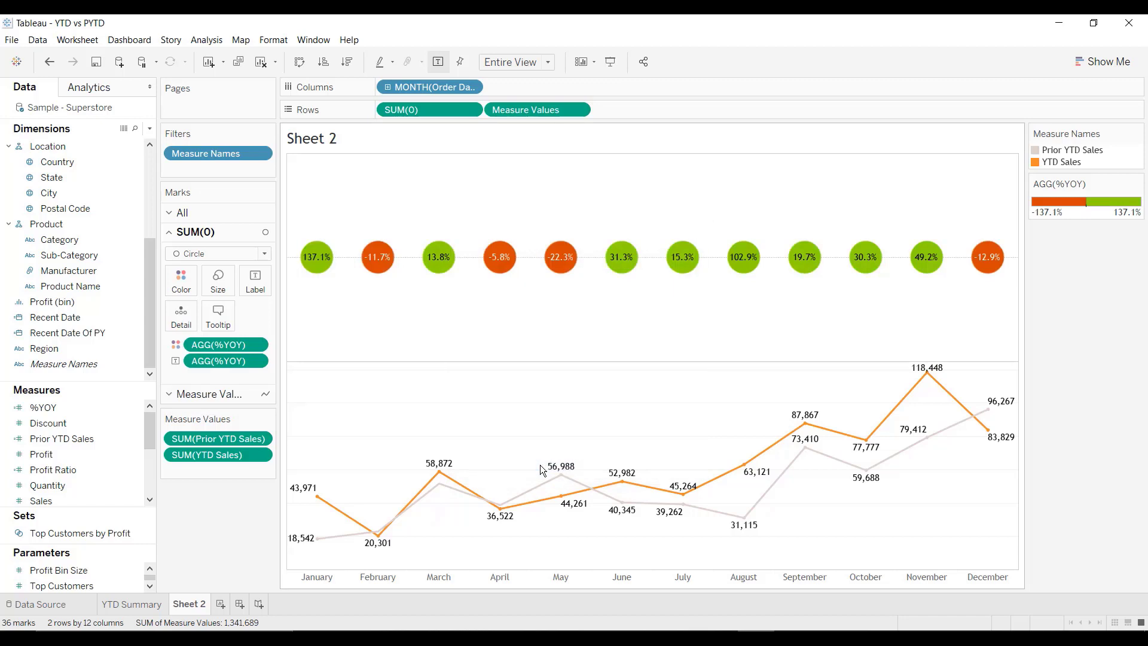
# Step: Set the column divider's pane border to None in the sheet's border formatting
pyautogui.rightClick(582, 311)
pyautogui.click(626, 369)
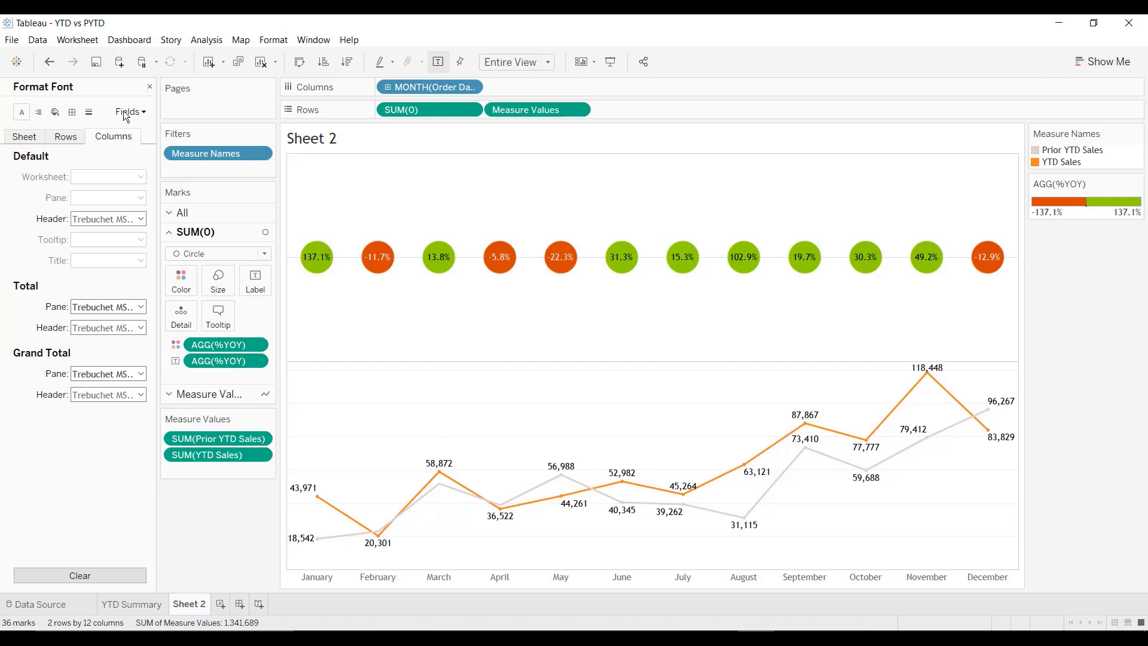
pyautogui.click(72, 112)
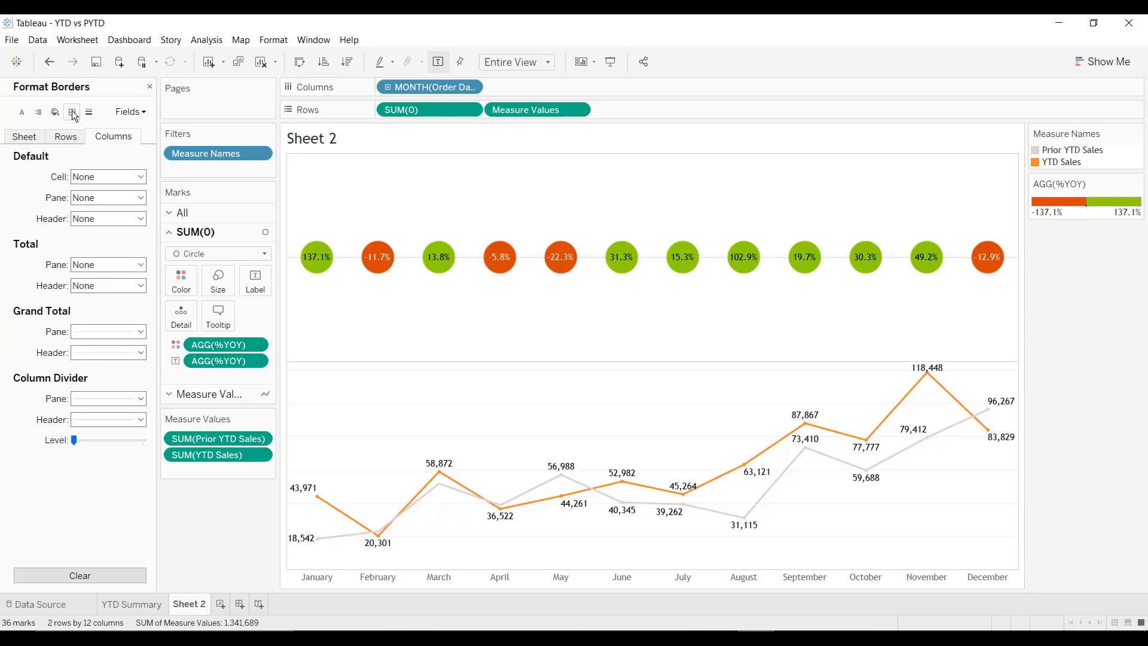
pyautogui.click(88, 400)
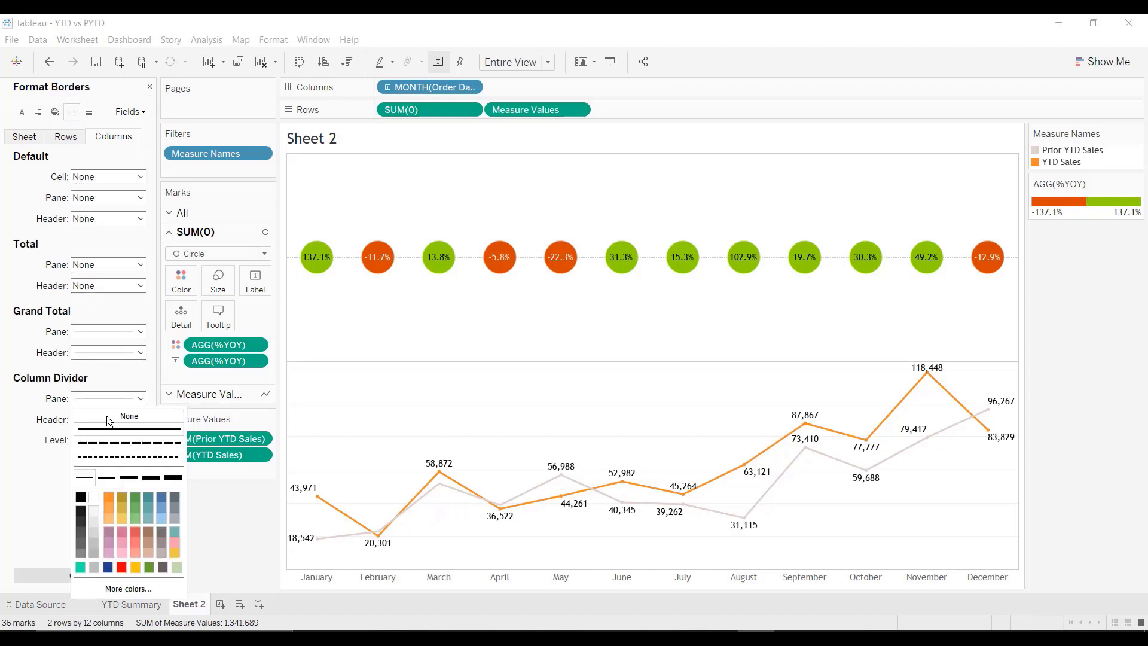
pyautogui.click(119, 417)
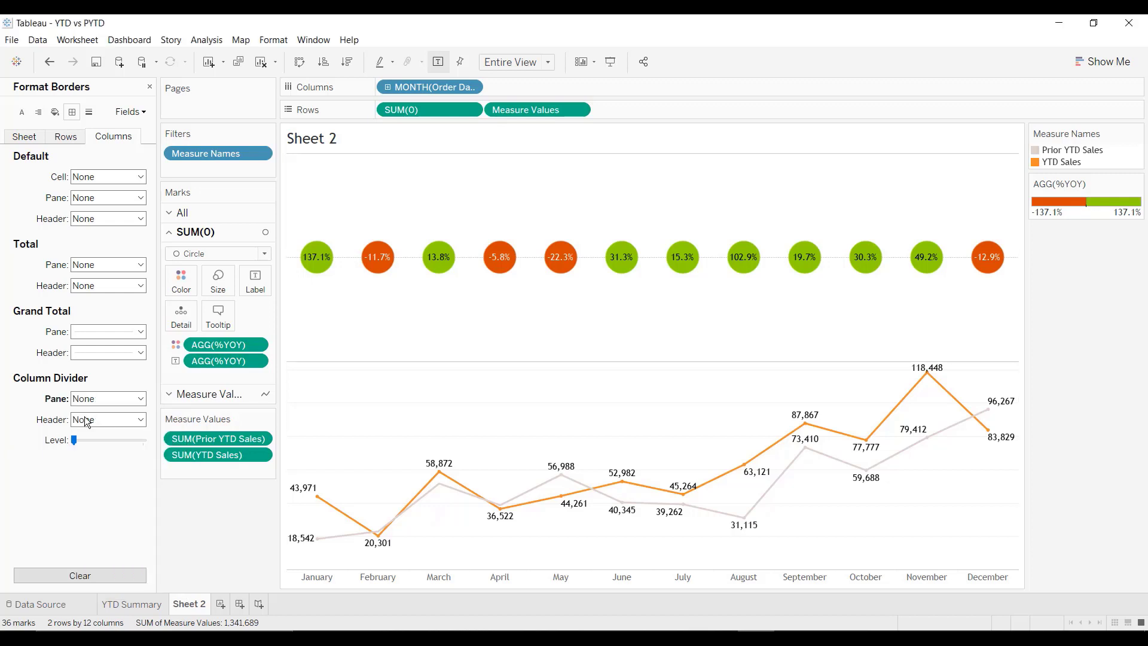
# Step: Set the row divider's pane border to None in the sheet's border formatting
pyautogui.click(67, 137)
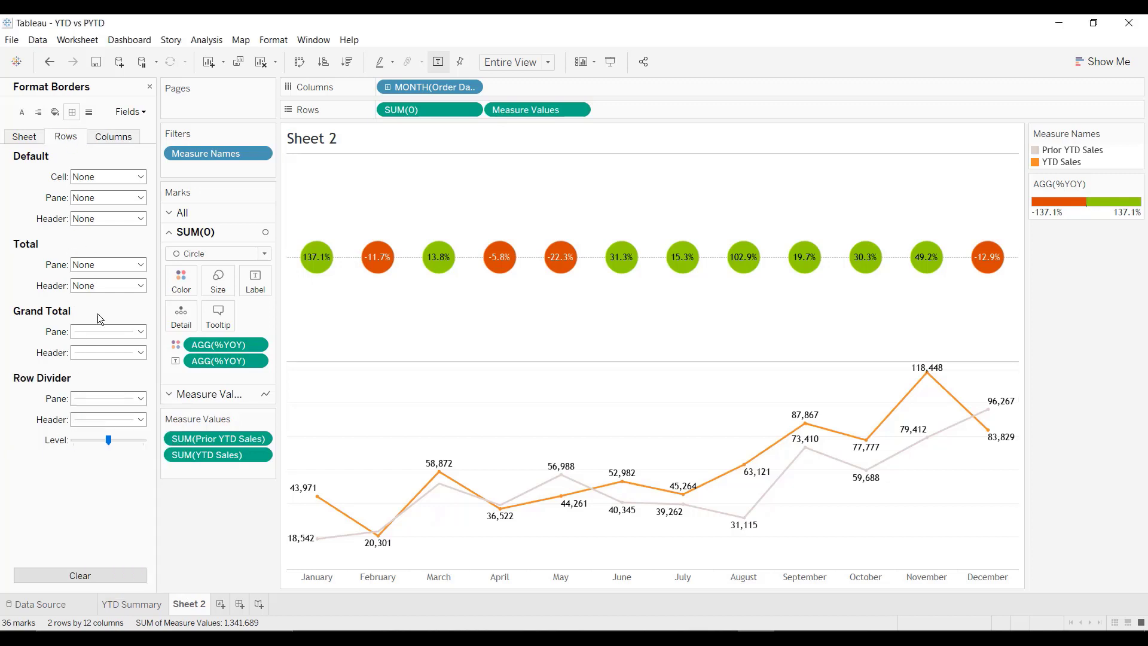
pyautogui.click(103, 396)
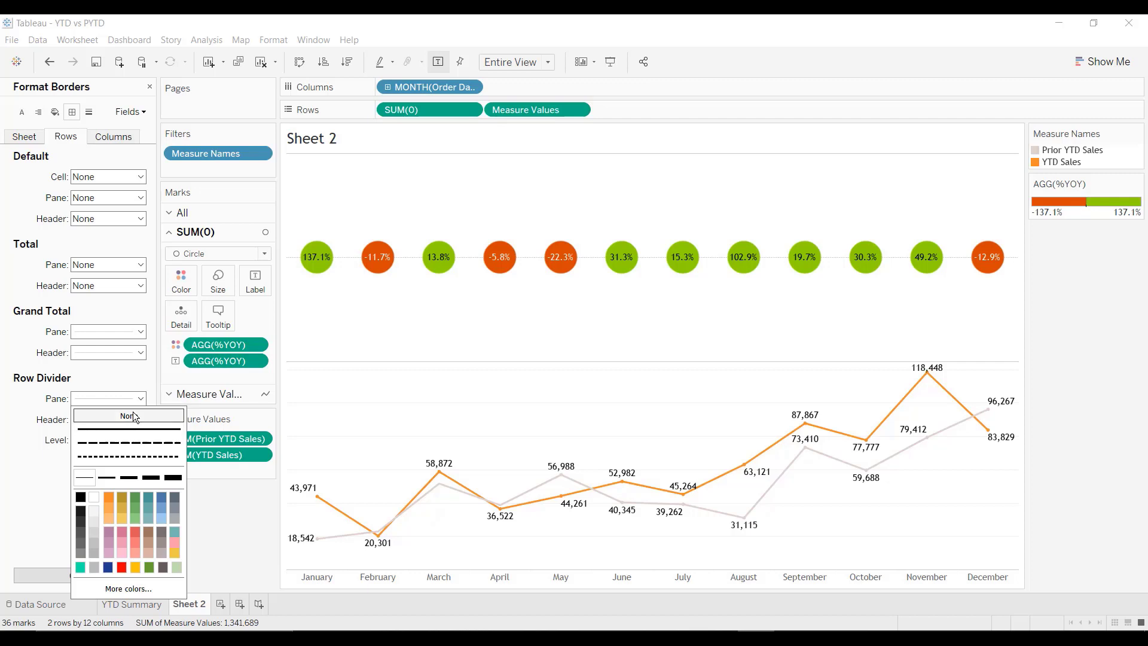
pyautogui.click(133, 412)
pyautogui.click(1, 441)
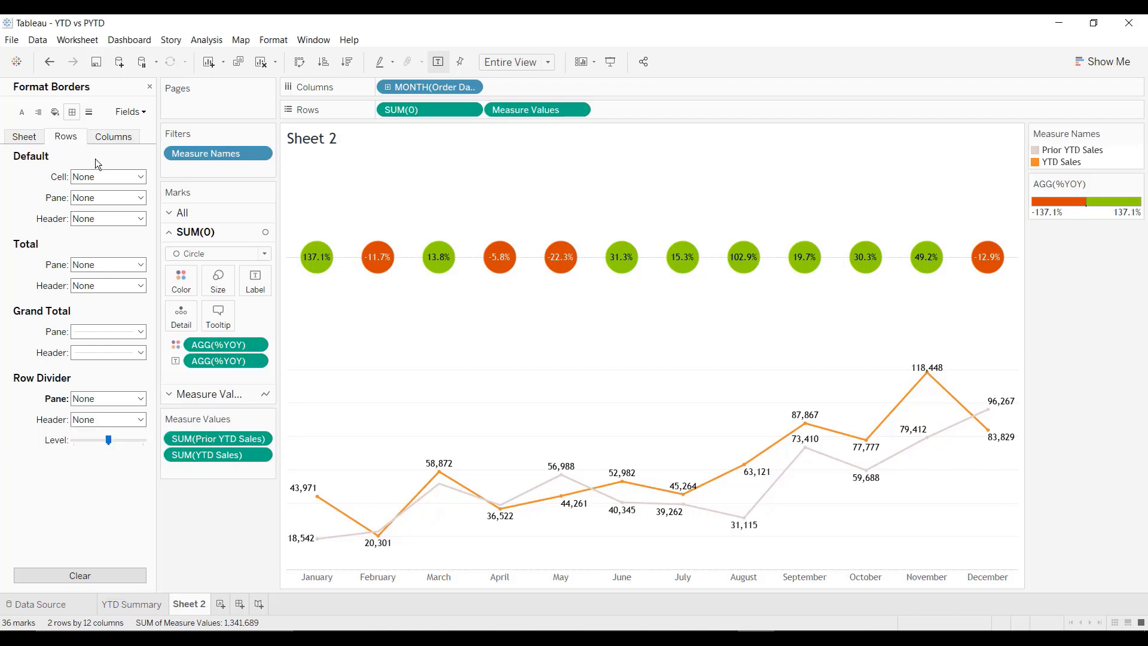
# Step: Set both the zero lines and the grid lines for rows to None in the sheet's line formatting
pyautogui.click(90, 112)
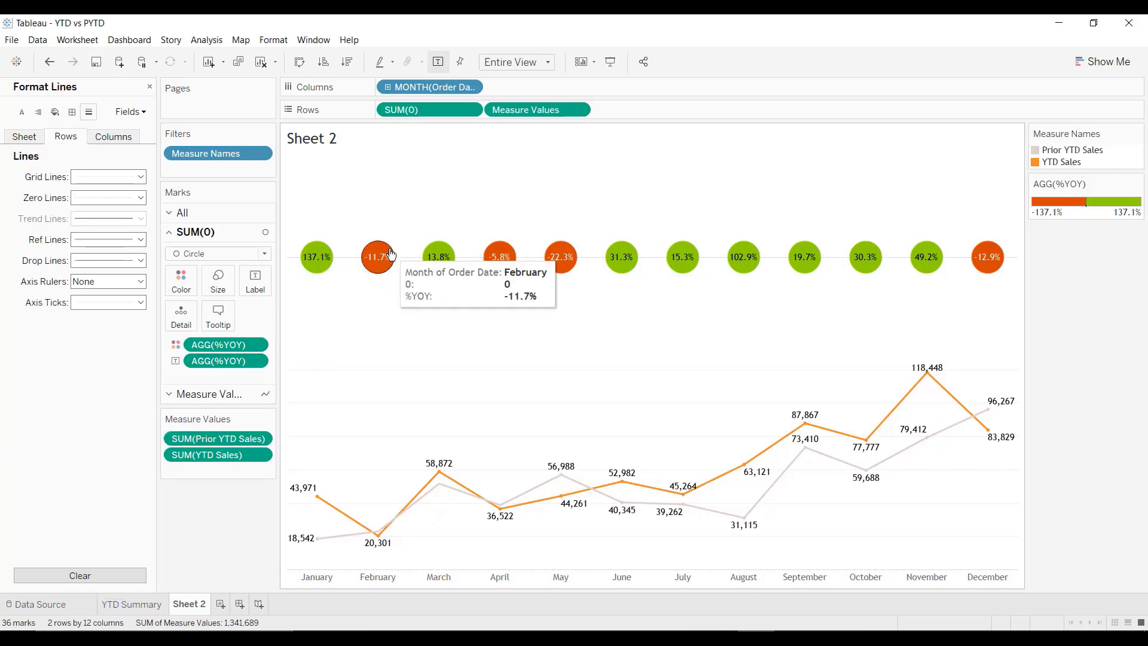
pyautogui.click(83, 206)
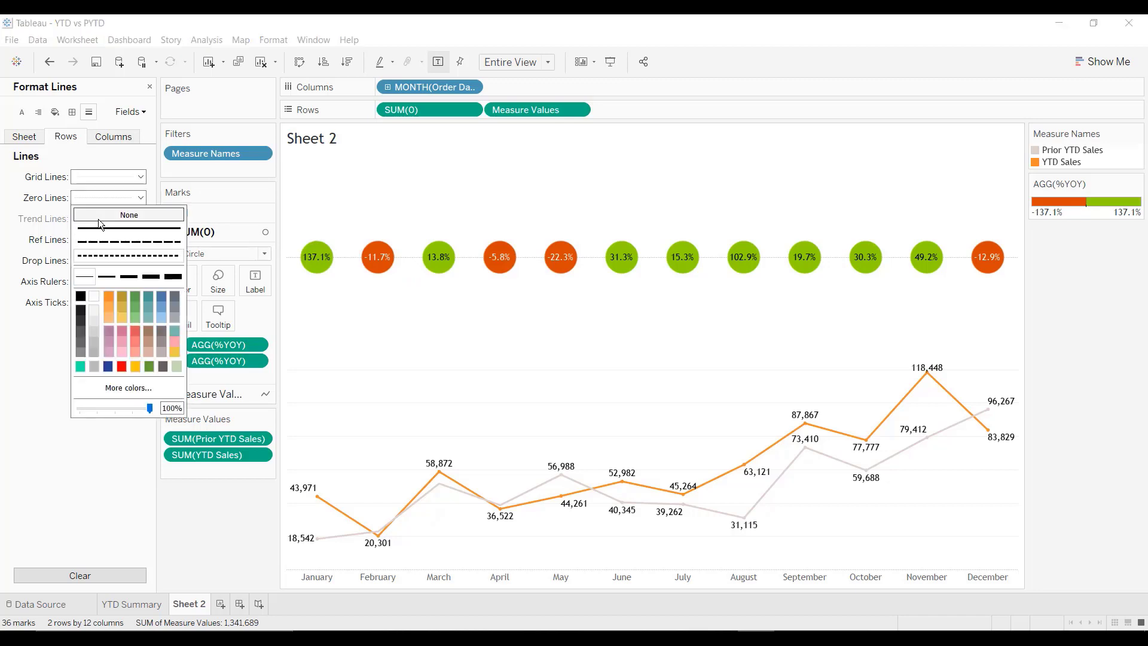
pyautogui.click(98, 217)
pyautogui.click(1, 242)
pyautogui.click(105, 174)
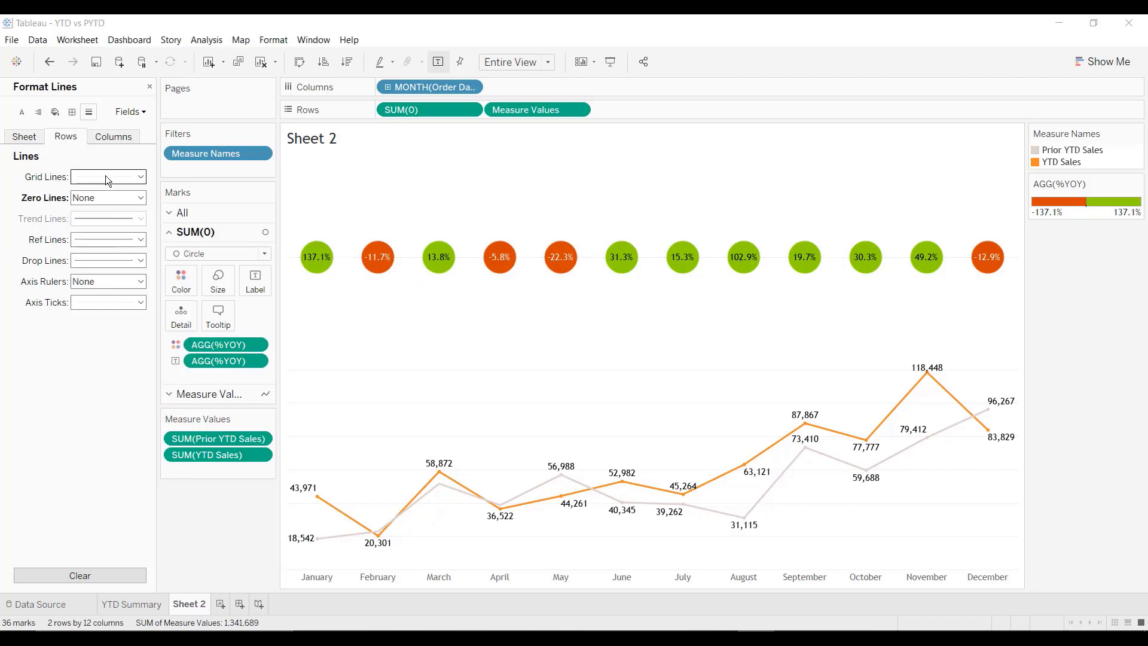
pyautogui.click(119, 193)
pyautogui.click(3, 245)
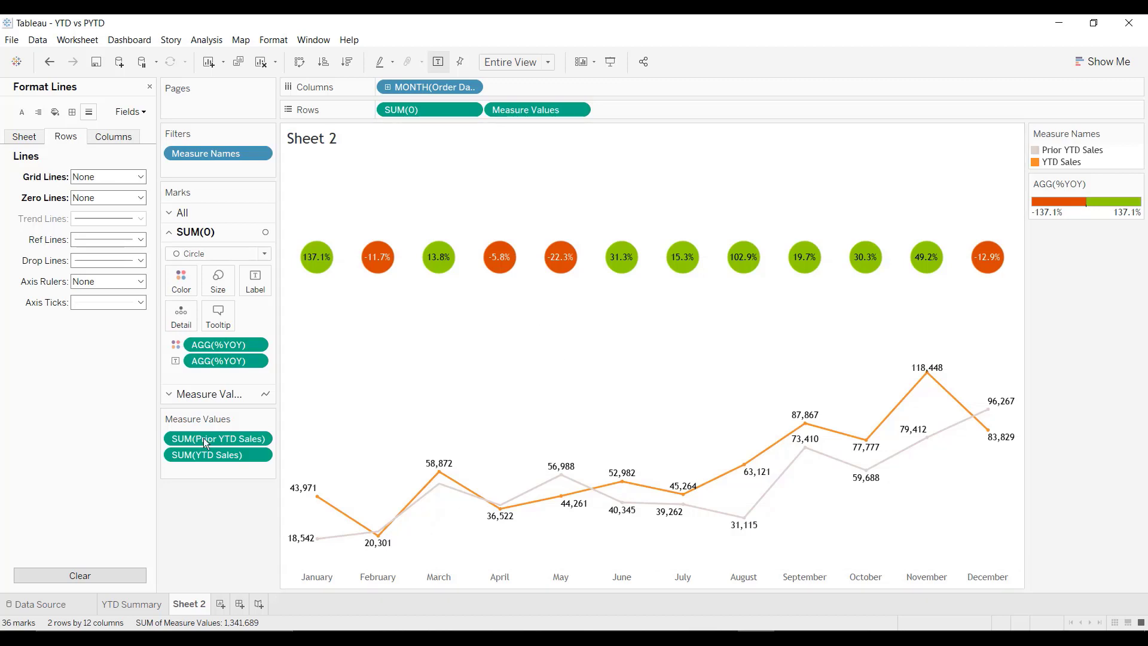
pyautogui.click(119, 281)
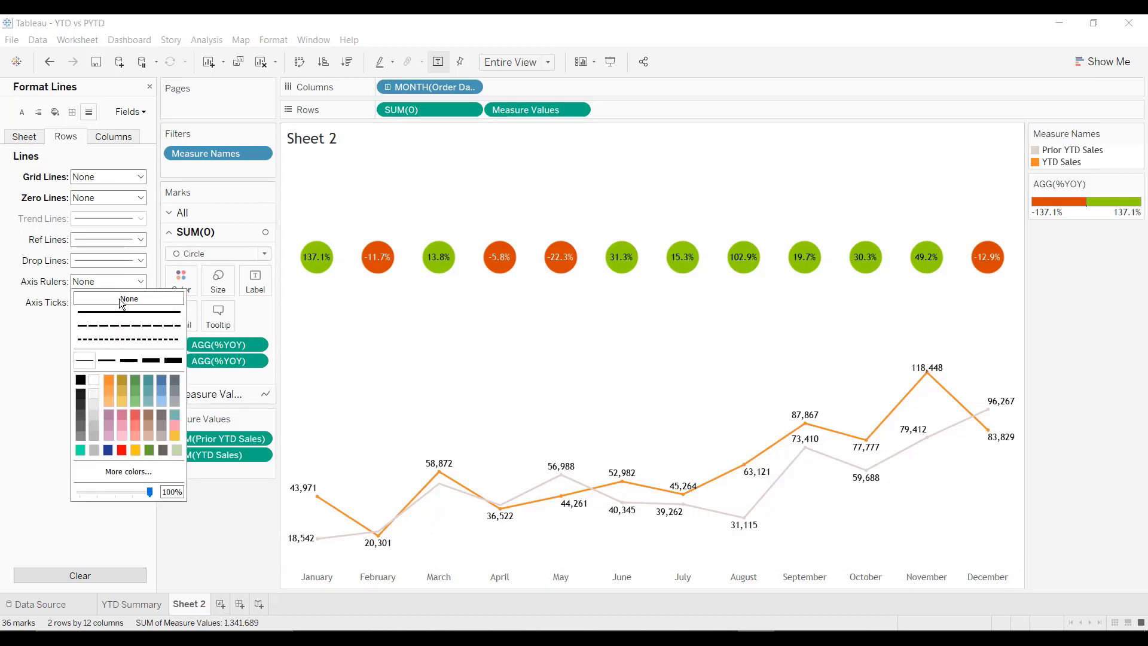
pyautogui.click(117, 332)
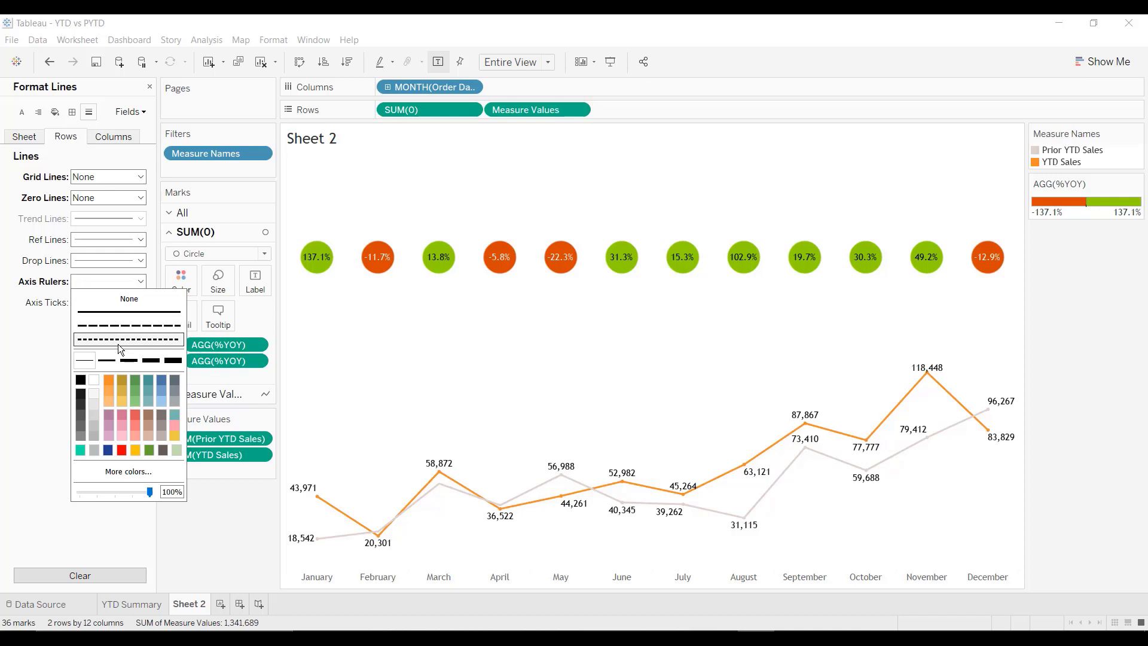
pyautogui.click(124, 298)
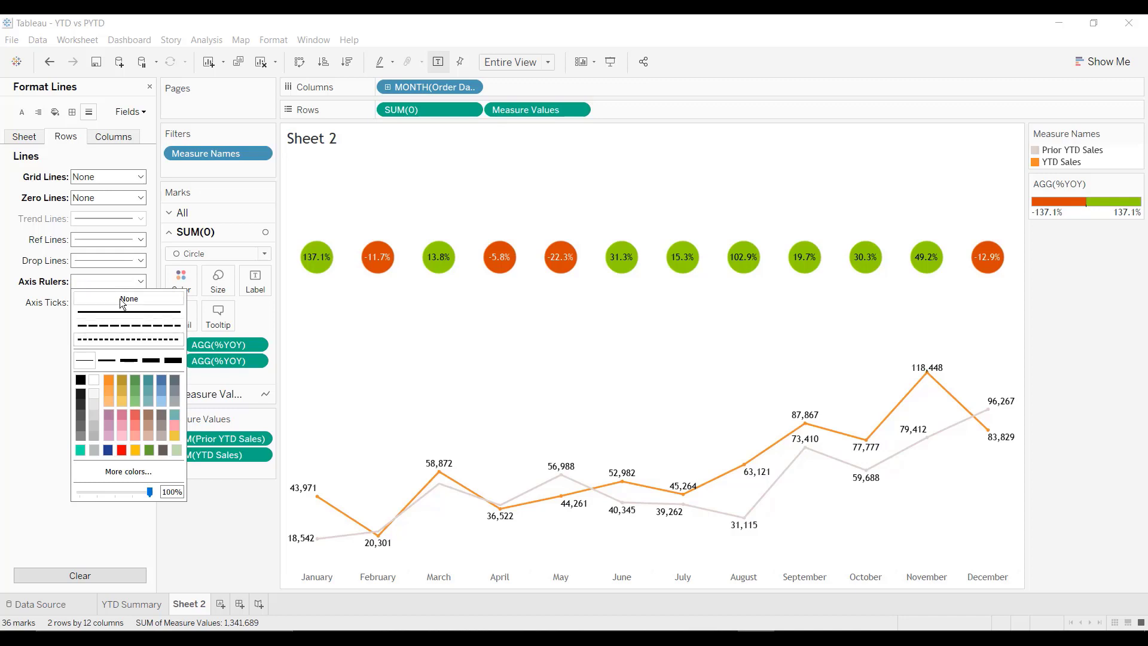
# Step: Add gray axis rulers and gray axis ticks to the columns in the line formatting
pyautogui.click(128, 139)
pyautogui.click(110, 199)
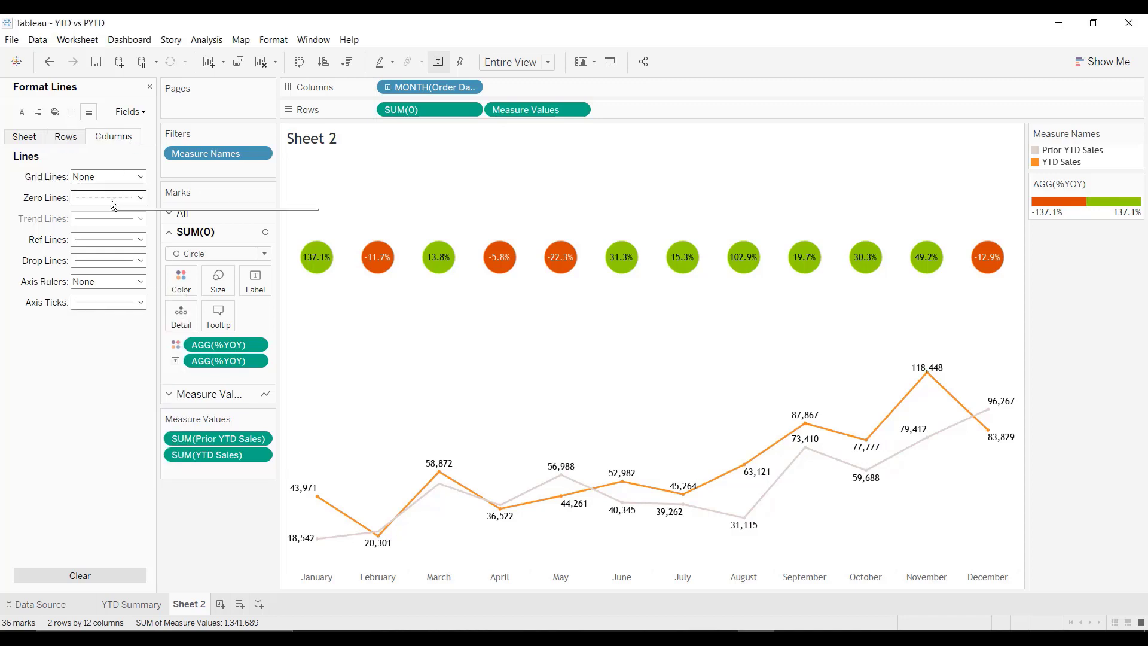
pyautogui.click(18, 280)
pyautogui.click(92, 284)
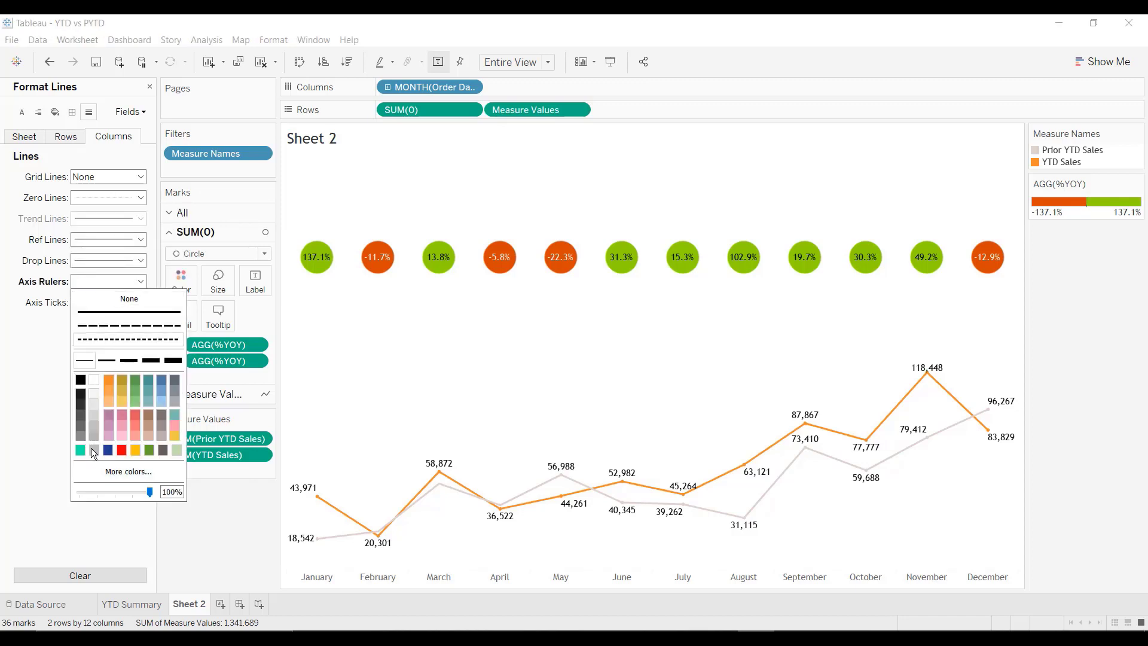
pyautogui.click(80, 436)
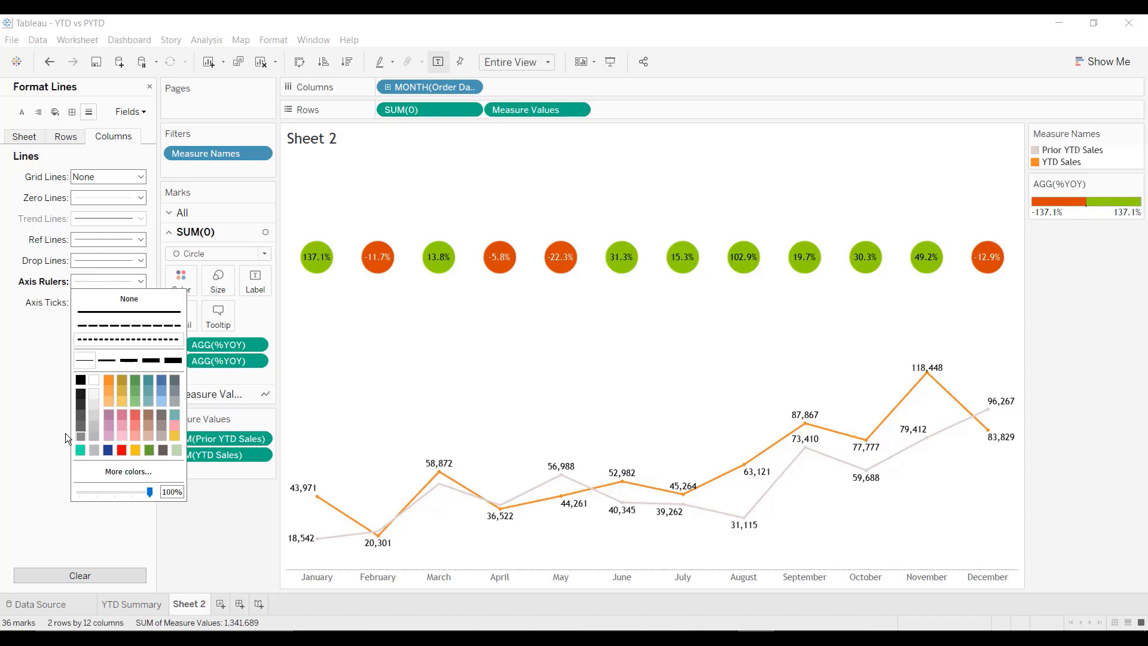
pyautogui.click(95, 302)
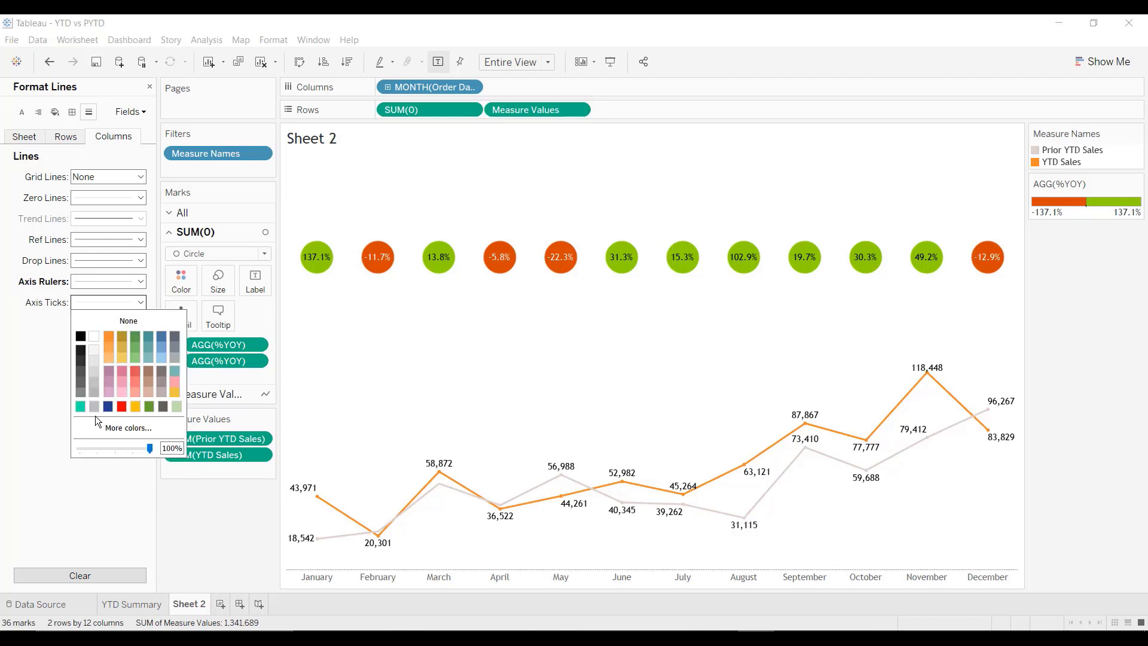
pyautogui.click(82, 393)
# Step: Close the line formatting and rename Sheet 2 as Drilldown
pyautogui.click(205, 605)
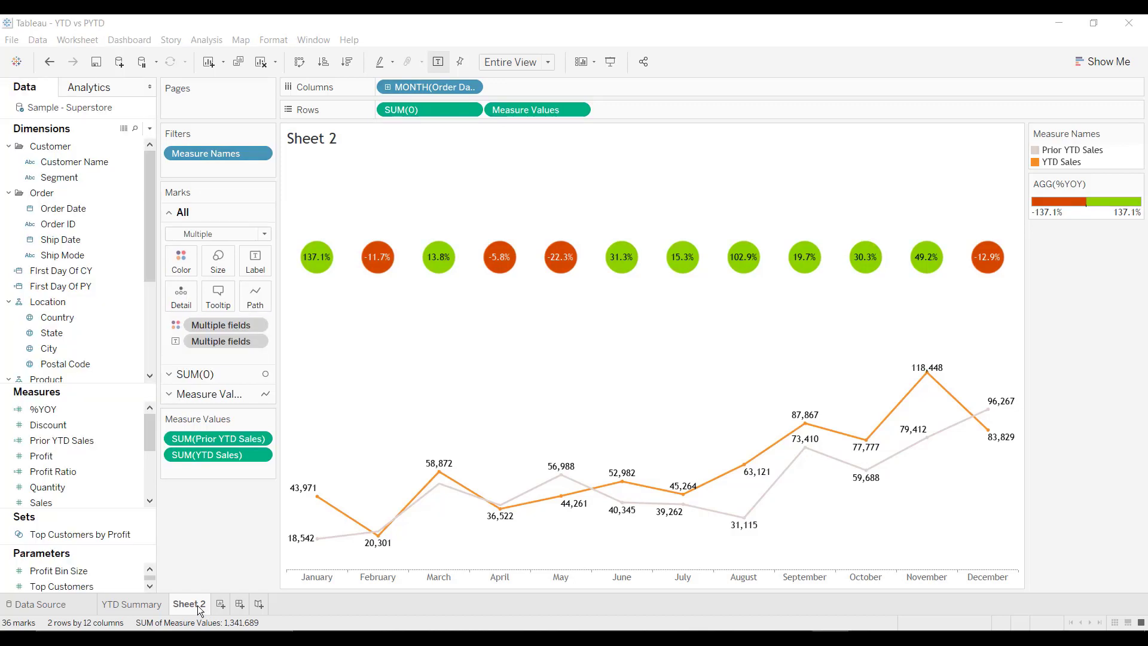
pyautogui.doubleClick(200, 607)
pyautogui.write('Drill')
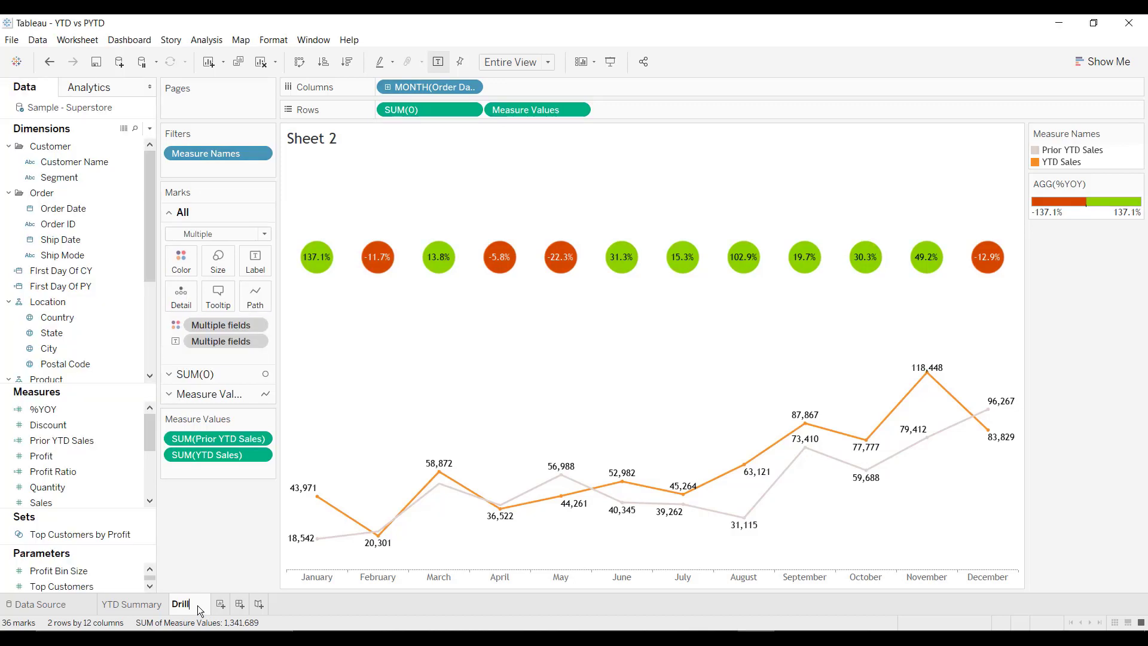
pyautogui.write('down')
pyautogui.press('Return')
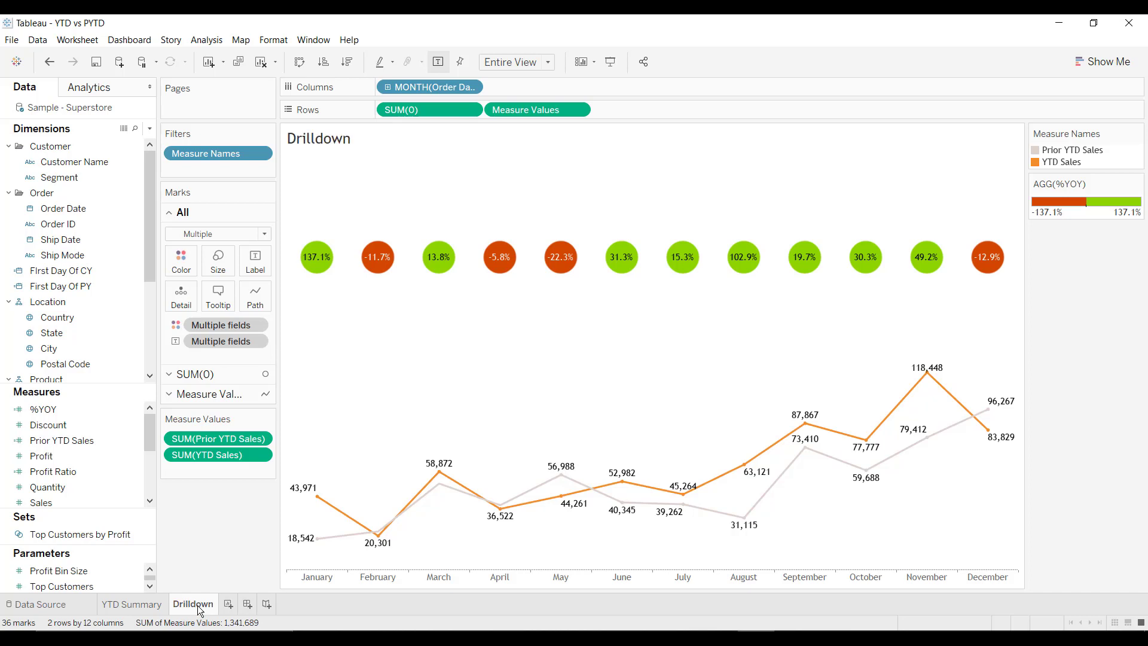
# Step: Create a new dashboard with the YTD Summary sheet on top and the Drilldown sheet below it
pyautogui.click(247, 605)
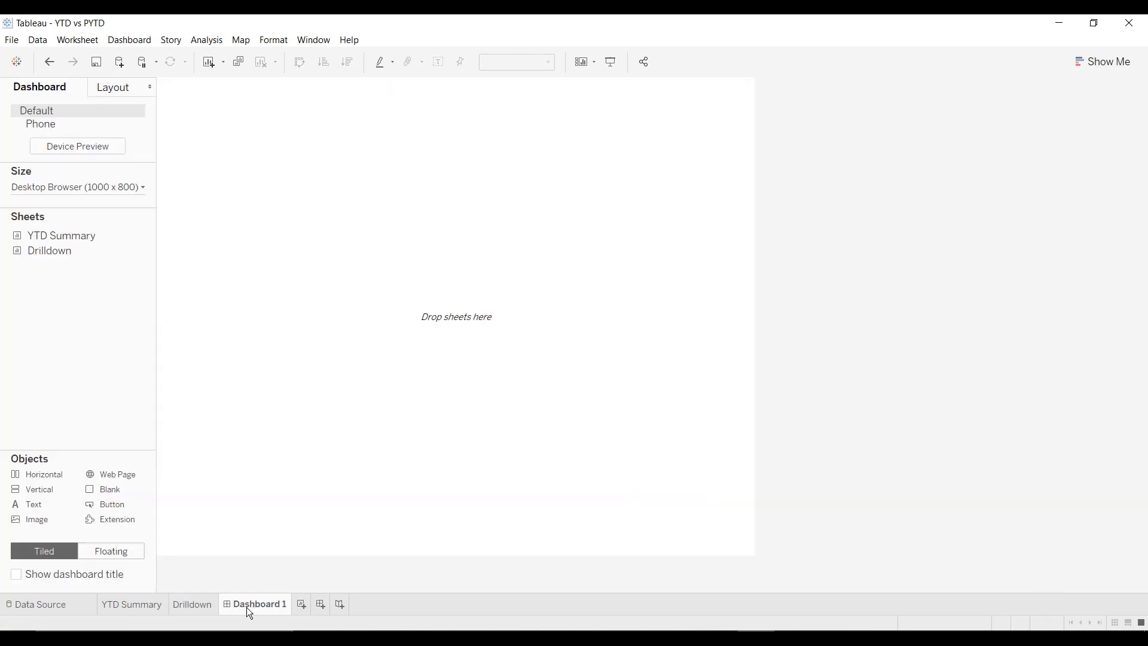
pyautogui.moveTo(69, 239); pyautogui.dragTo(123, 235)
pyautogui.moveTo(36, 475); pyautogui.dragTo(367, 247)
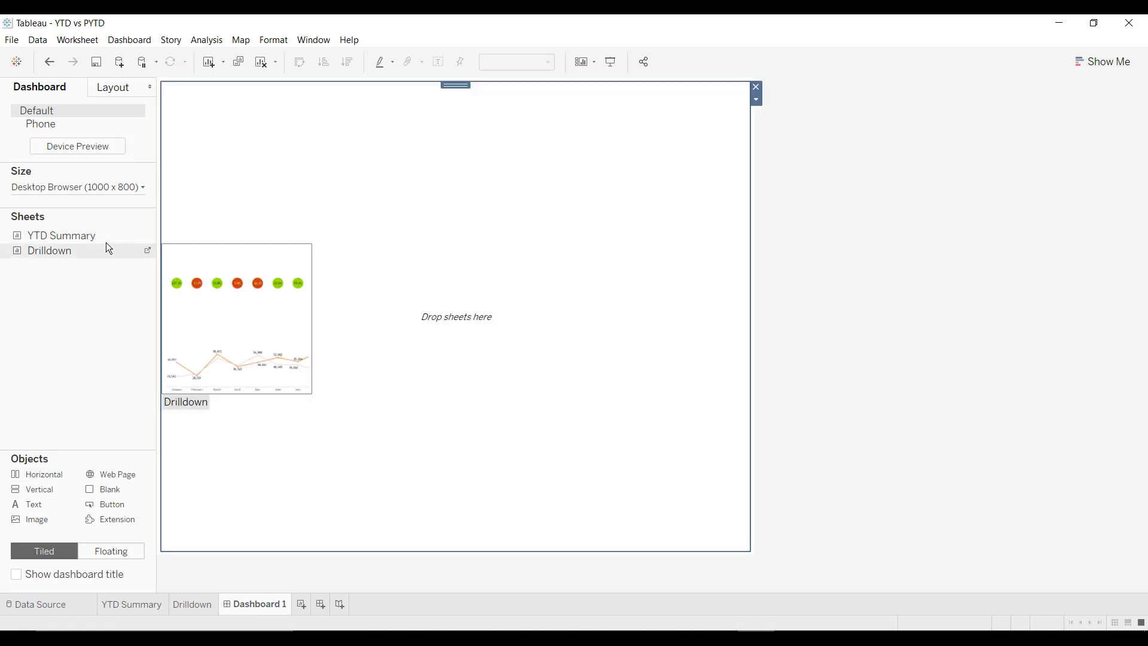
pyautogui.moveTo(76, 234); pyautogui.dragTo(307, 160)
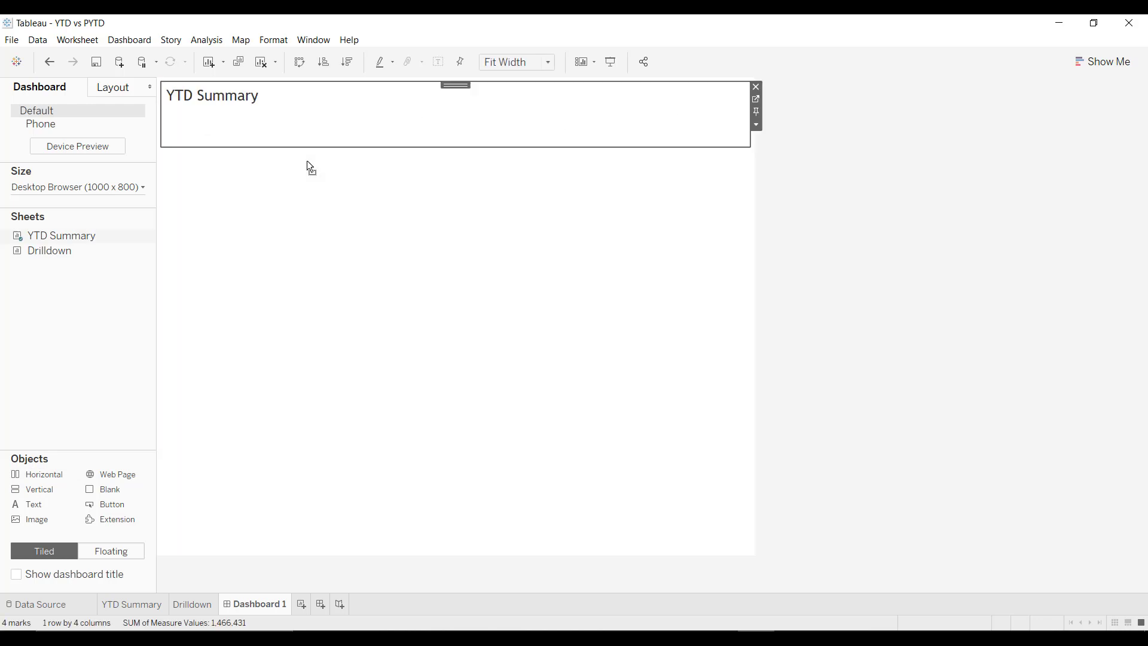
pyautogui.moveTo(70, 250); pyautogui.dragTo(267, 202)
# Step: Delete the dashboard's layout container that holds the Measure Names and %YOY legends
pyautogui.click(692, 230)
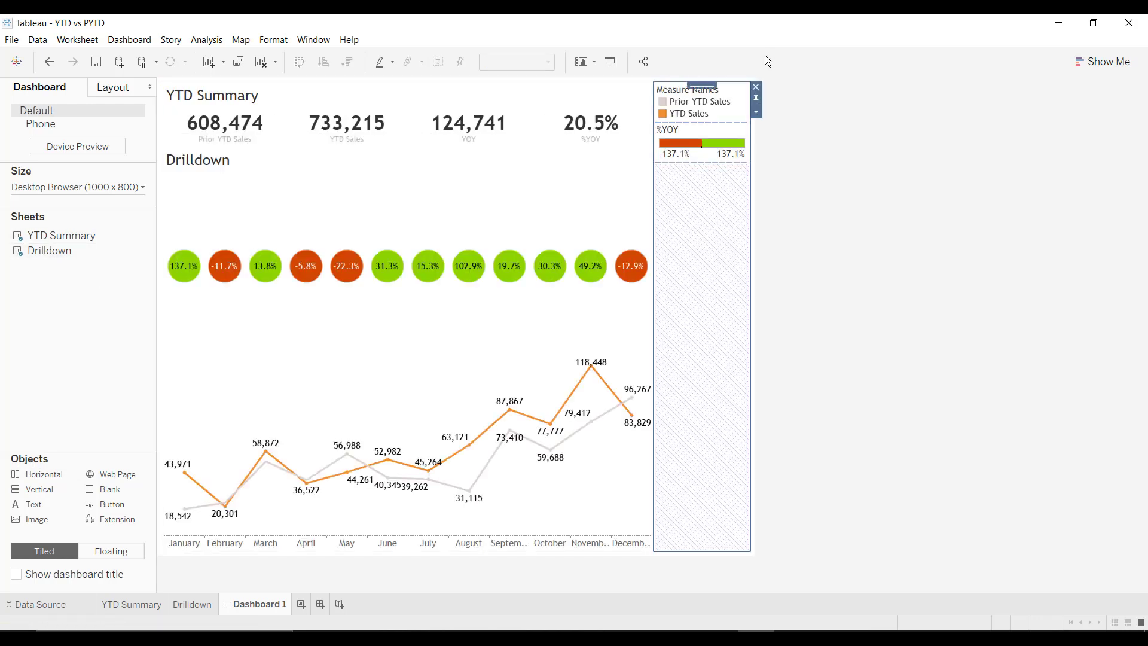
pyautogui.click(756, 87)
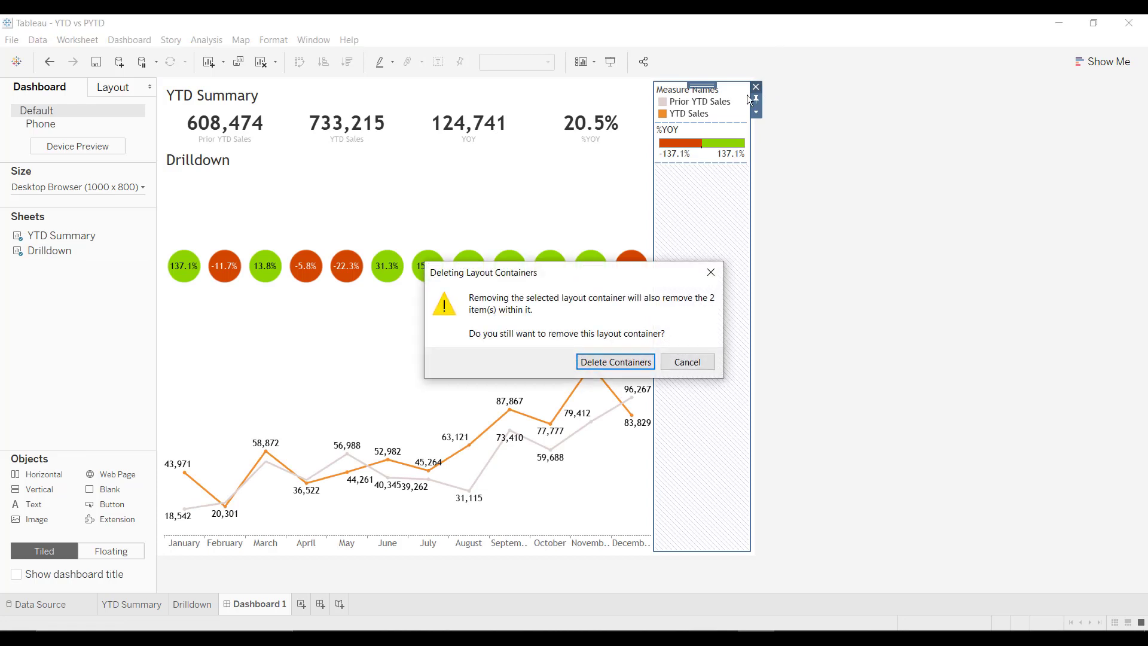
pyautogui.click(608, 363)
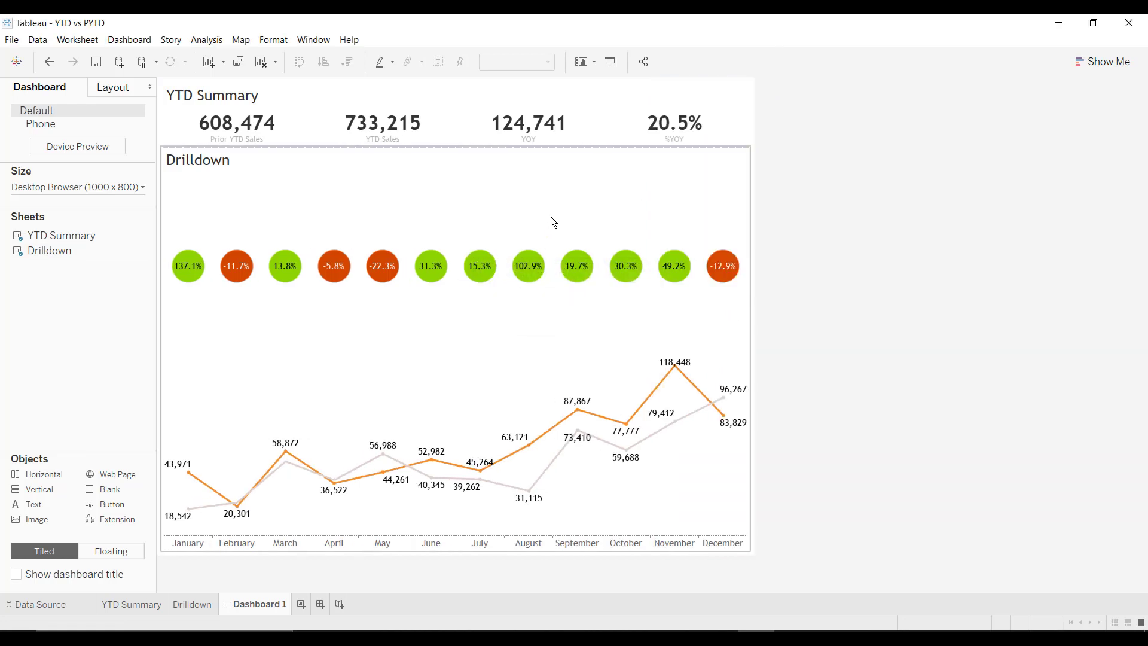
# Step: Select the layout container that holds the YTD Summary and Drilldown sheets on the dashboard
pyautogui.click(443, 165)
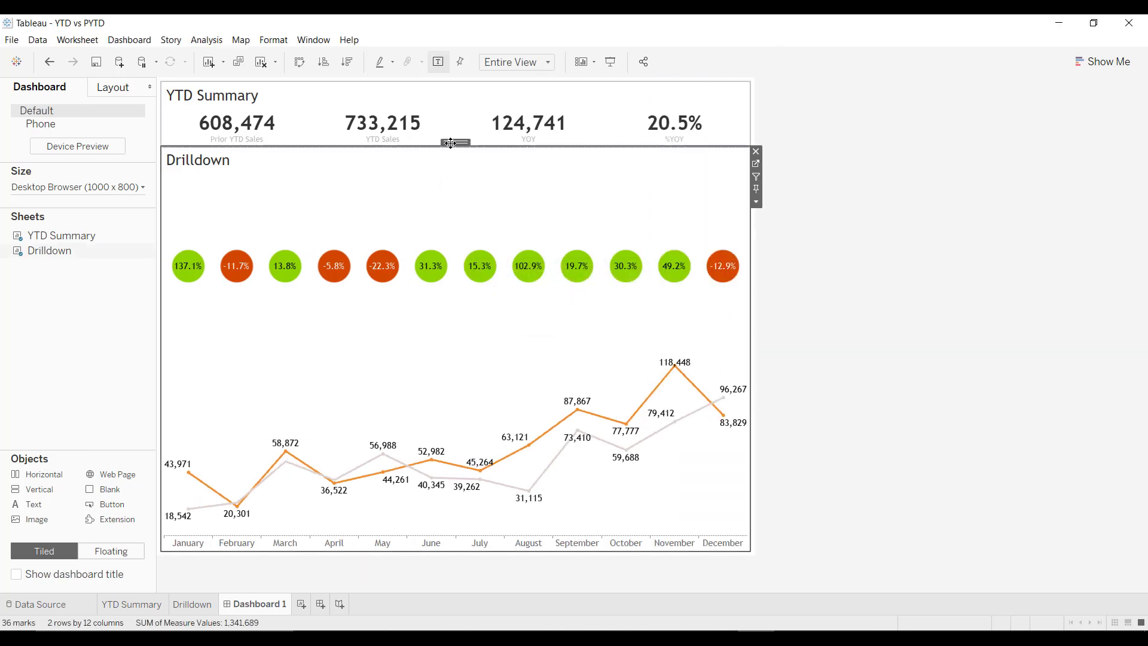
pyautogui.click(442, 133)
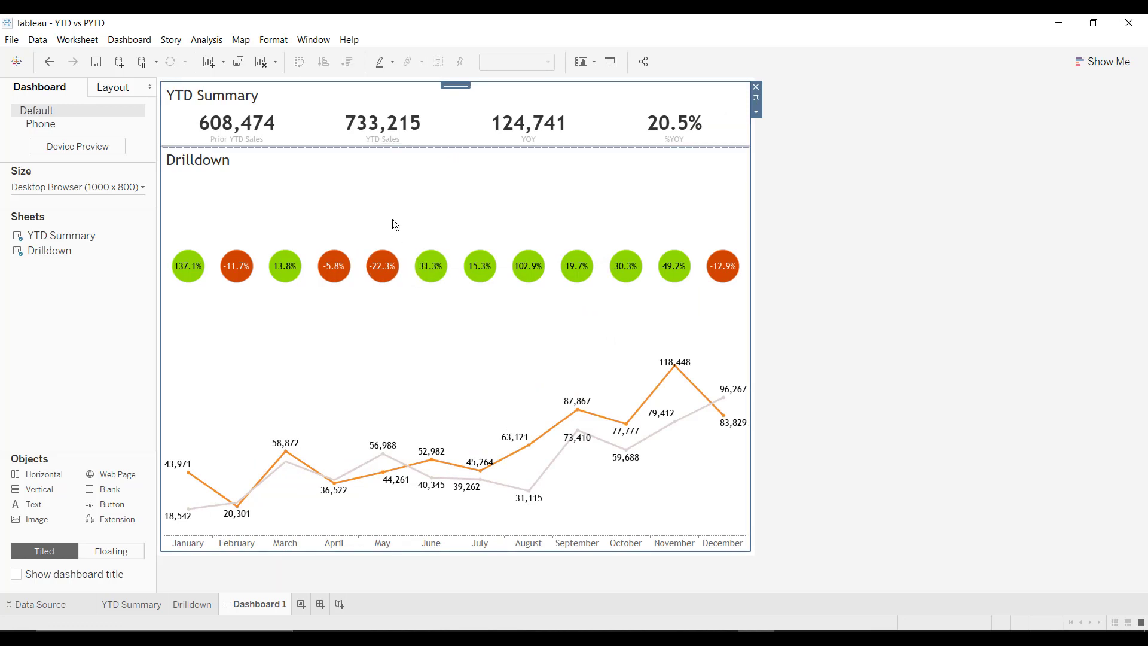